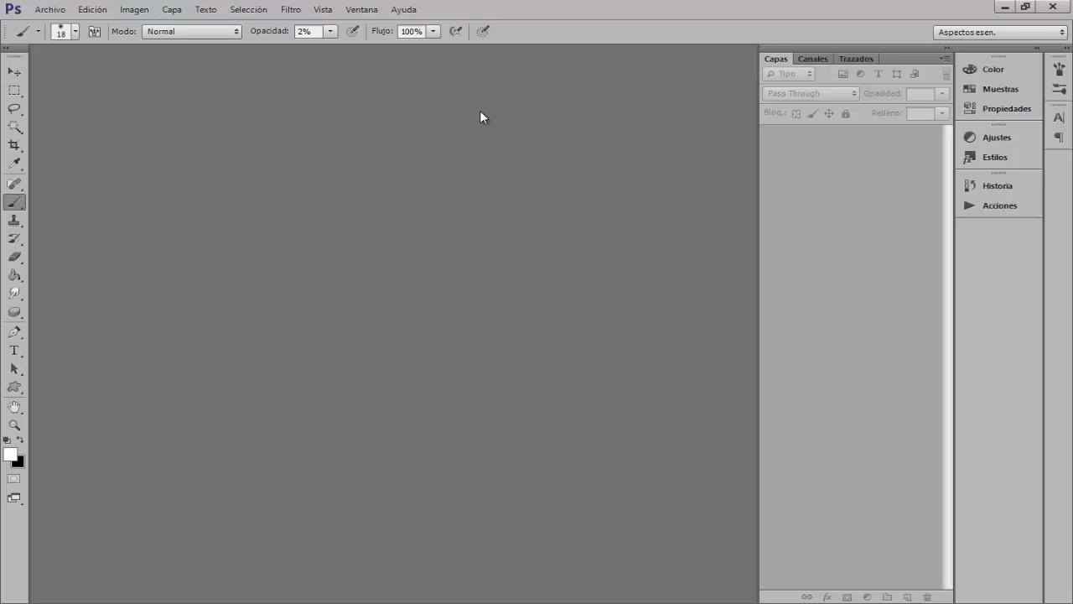
pyautogui.click(290, 9)
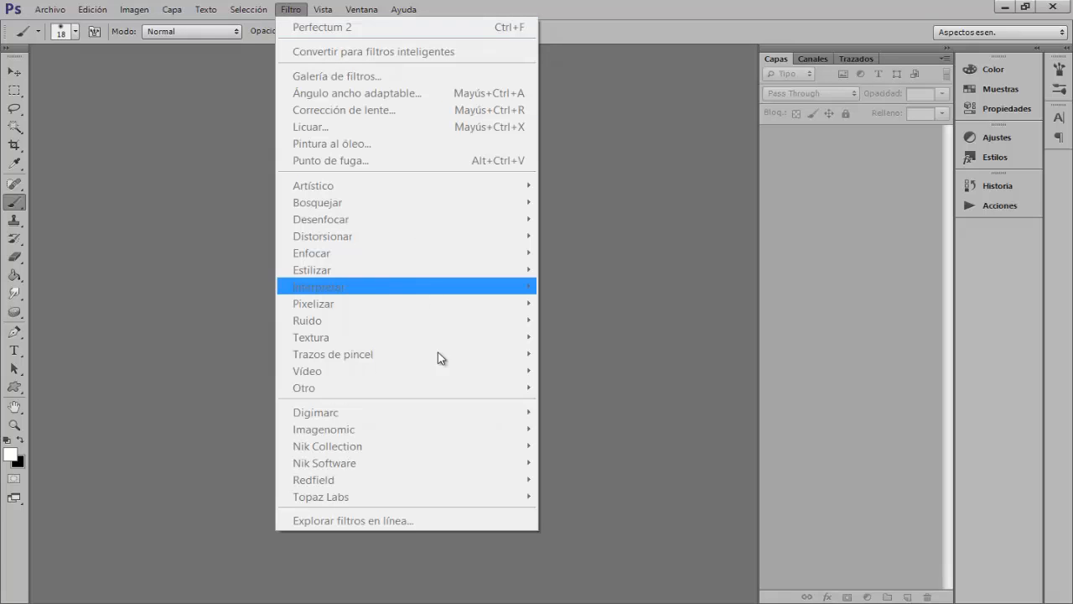
pyautogui.click(840, 359)
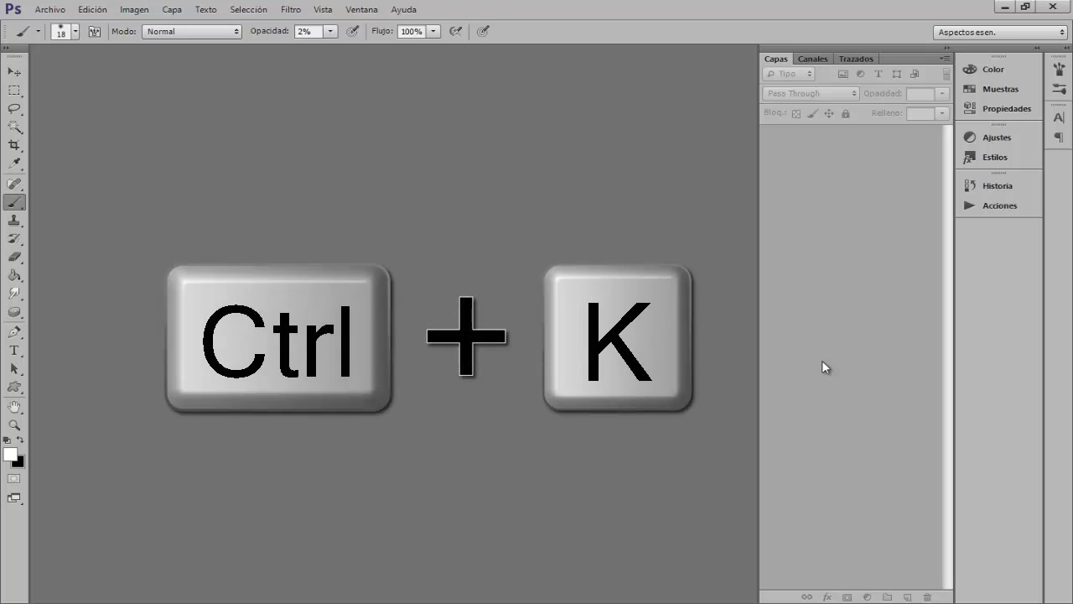
# Set the Camera Raw preferences to automatically open all supported JPEG files and save the preferences
pyautogui.hotkey('ctrl', 'k')
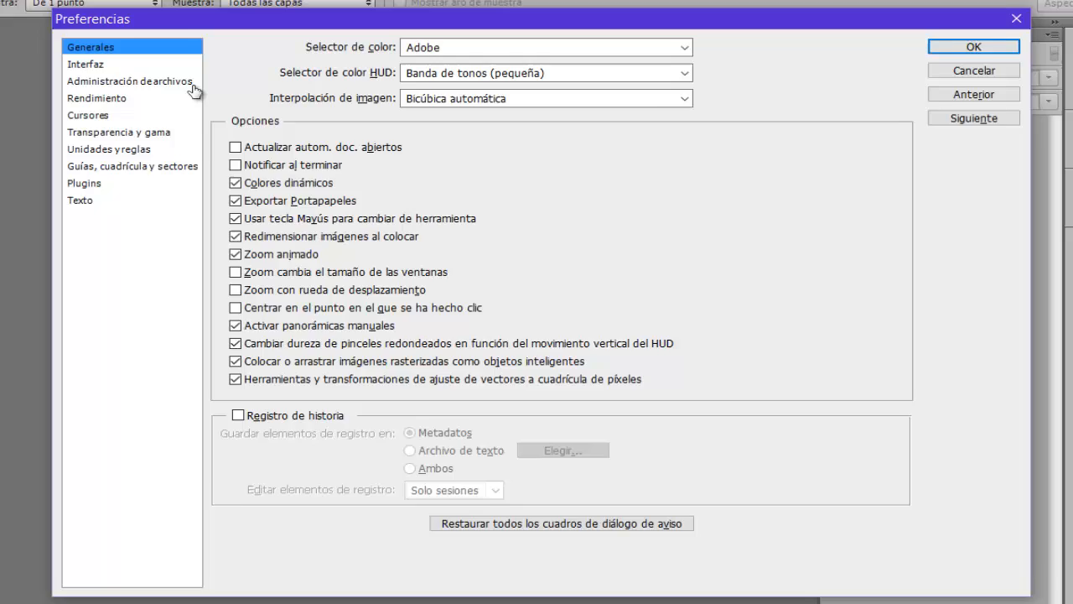
pyautogui.click(186, 84)
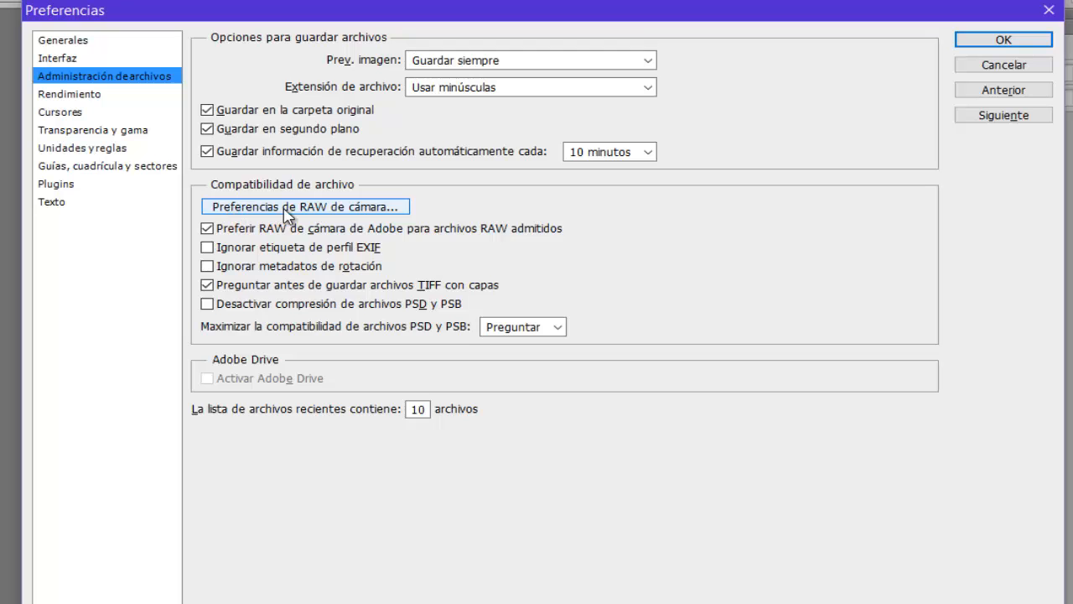
pyautogui.click(384, 209)
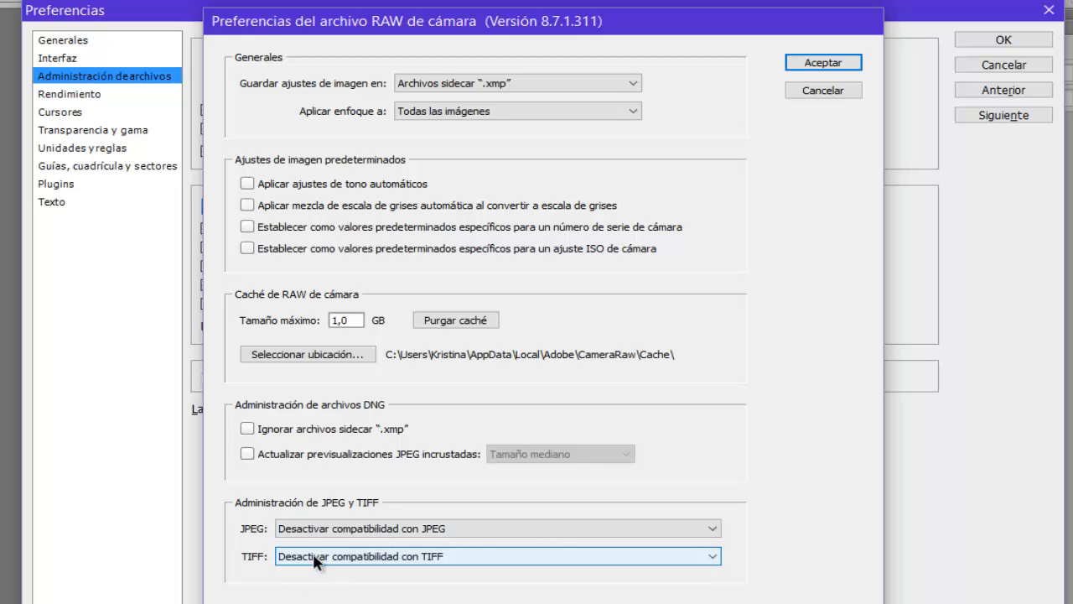
pyautogui.click(303, 530)
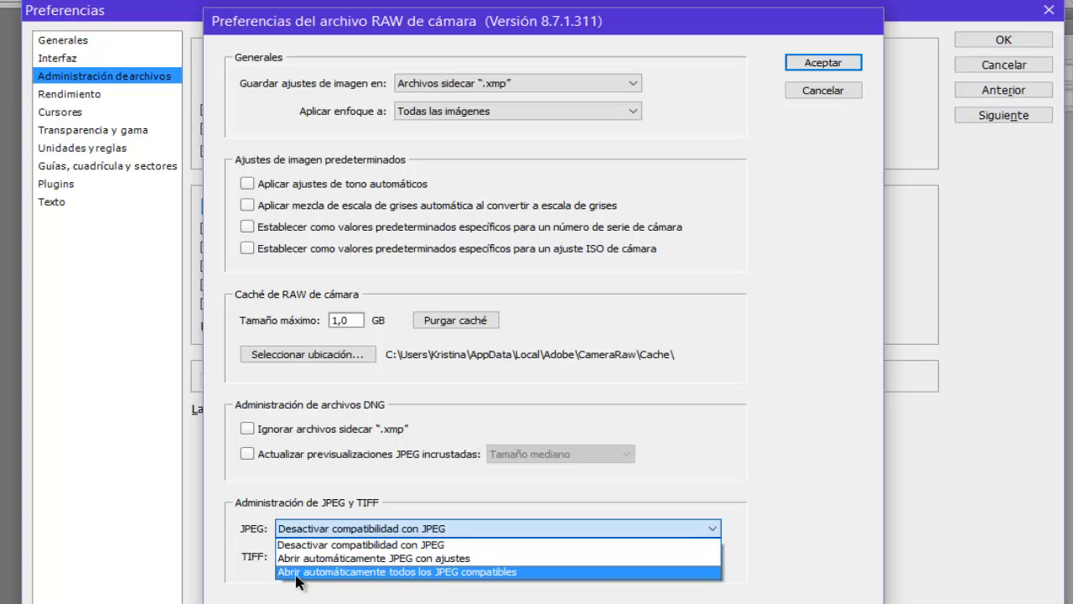
pyautogui.click(480, 572)
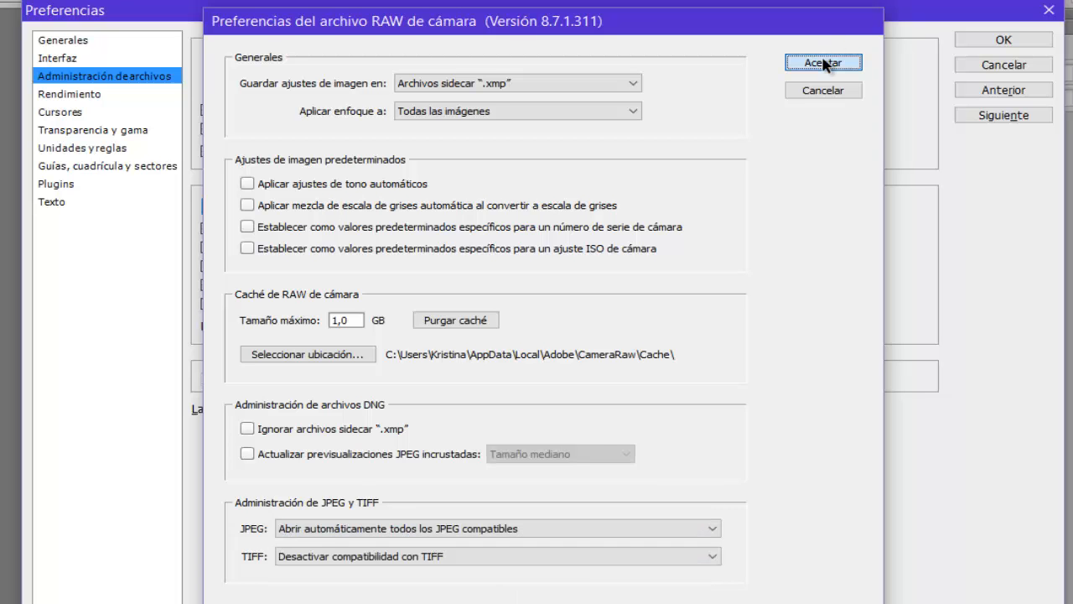
pyautogui.click(818, 64)
pyautogui.click(1028, 42)
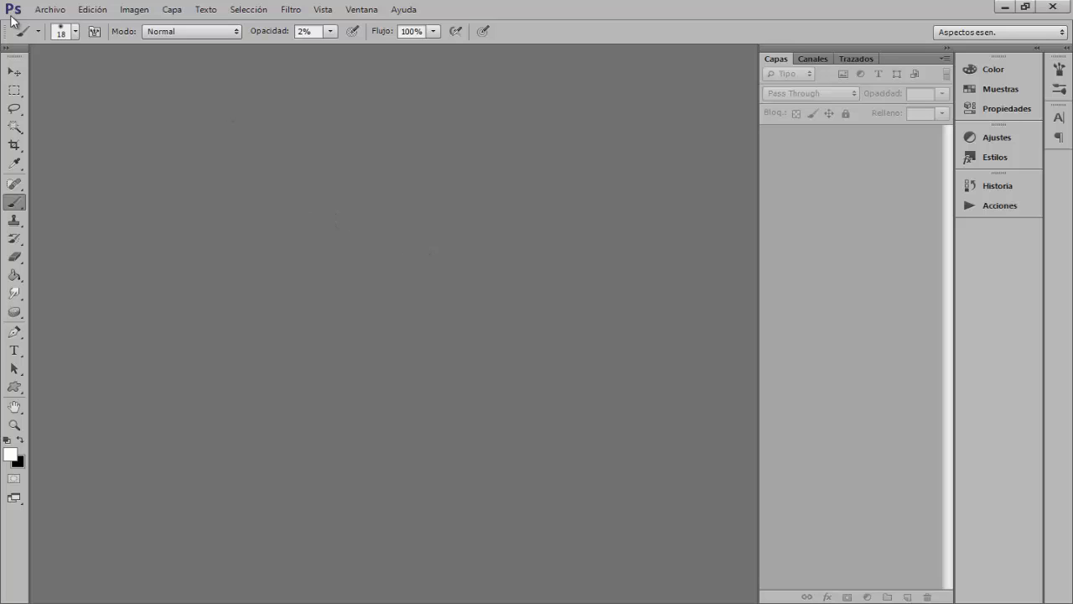
# Open Modelo2.jpeg from the Materiales metal folder in Camera Raw
pyautogui.click(50, 10)
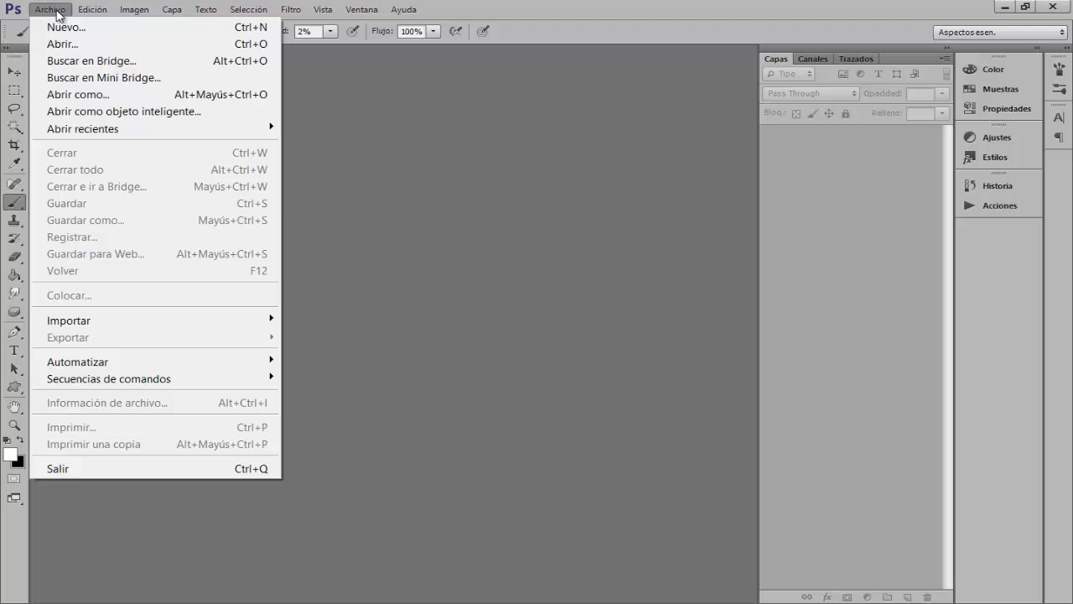
pyautogui.click(69, 49)
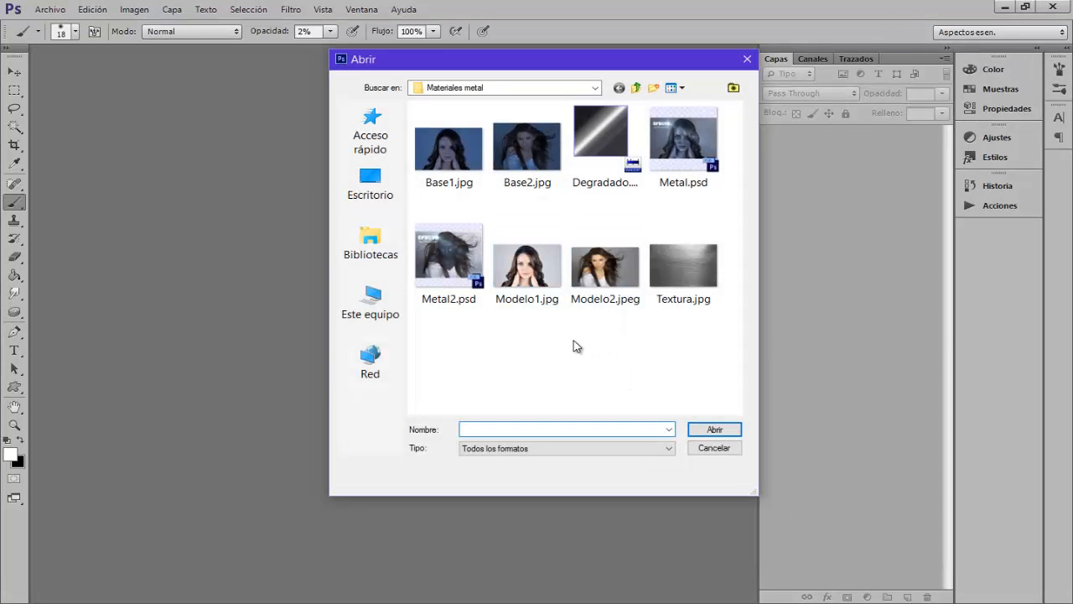
pyautogui.click(611, 285)
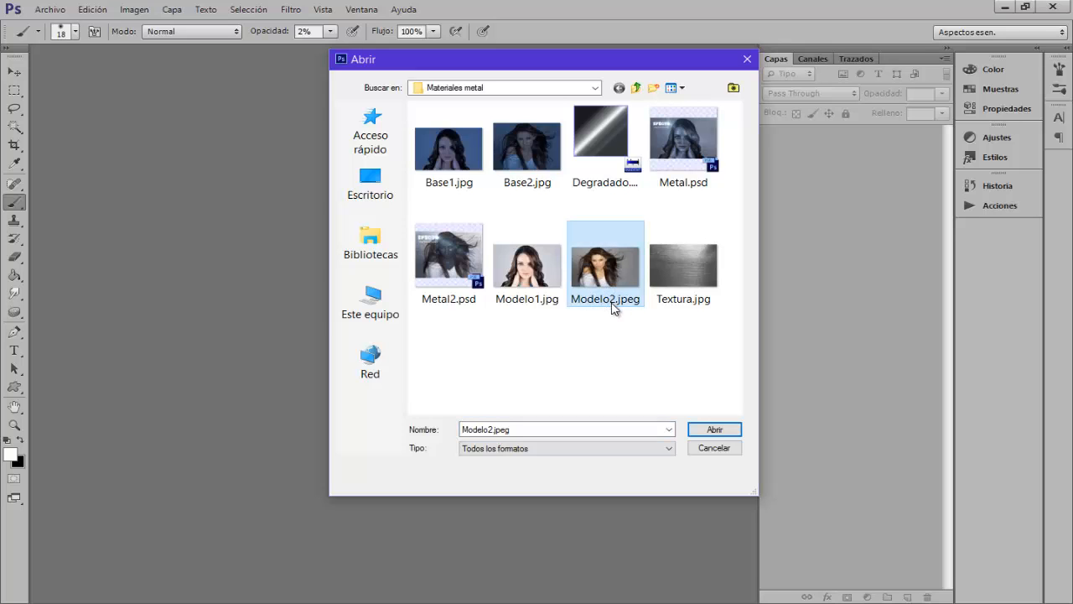
pyautogui.click(709, 431)
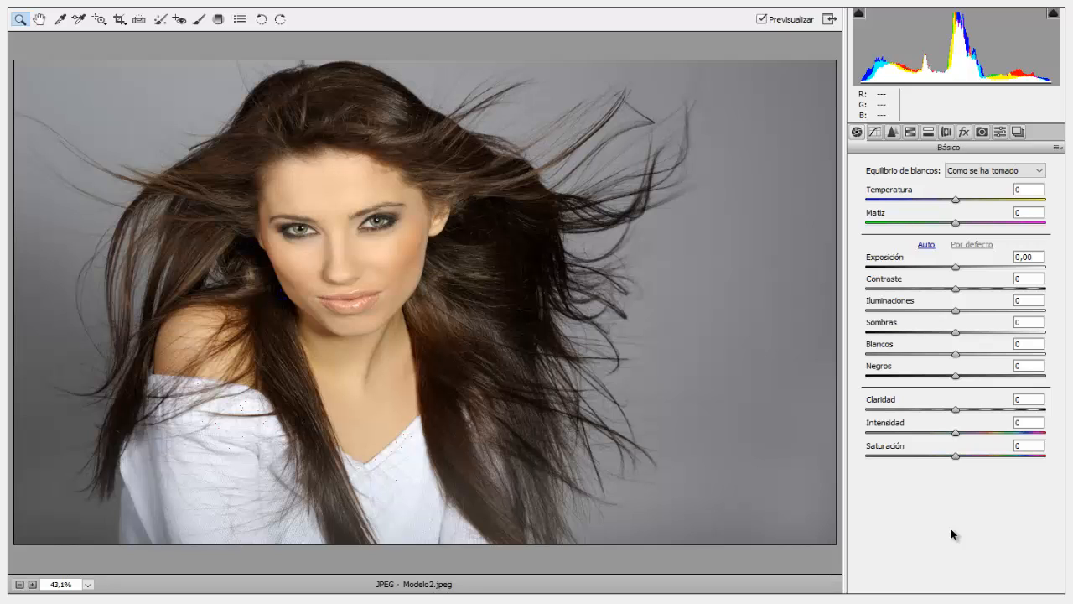
# Examine the Camera Raw adjustment groups from Basic, tone curve and Detail to HSL and split toning
pyautogui.click(875, 133)
pyautogui.click(892, 132)
pyautogui.click(910, 132)
pyautogui.click(929, 133)
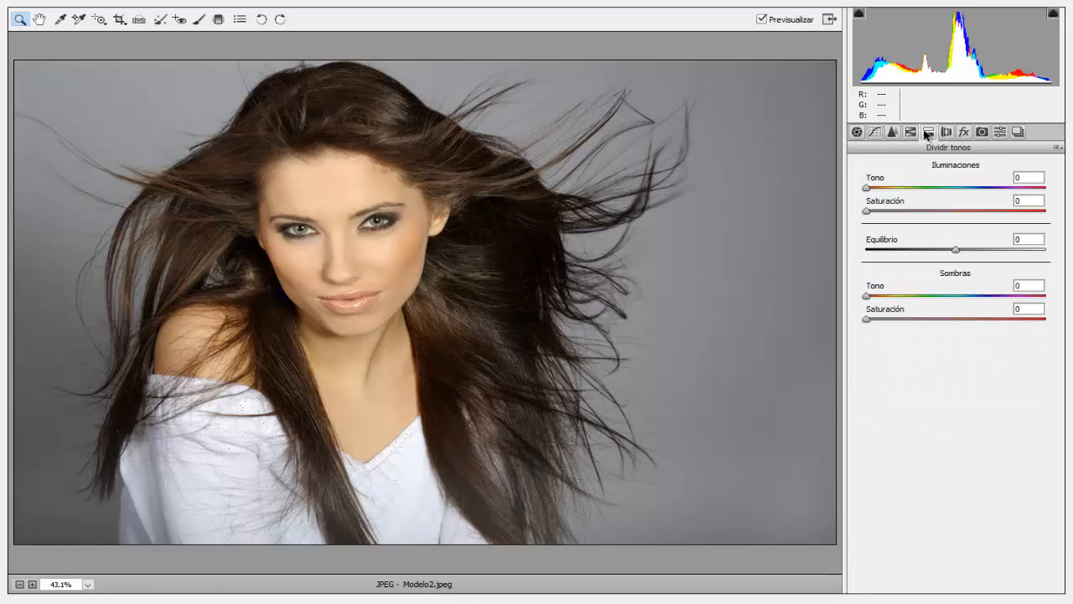
pyautogui.click(857, 132)
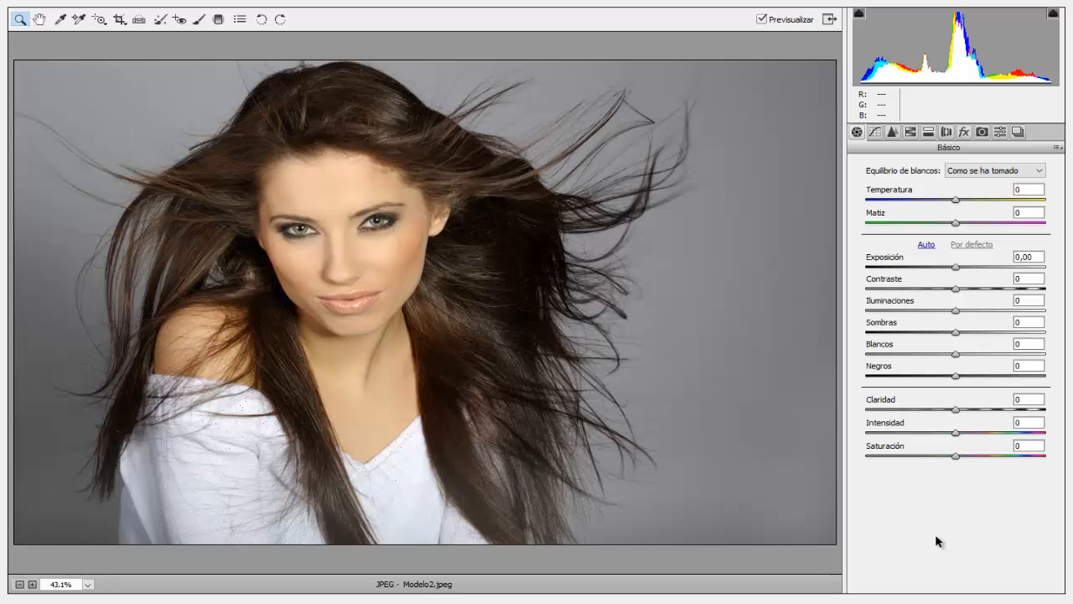
pyautogui.click(877, 132)
pyautogui.click(893, 132)
pyautogui.click(911, 132)
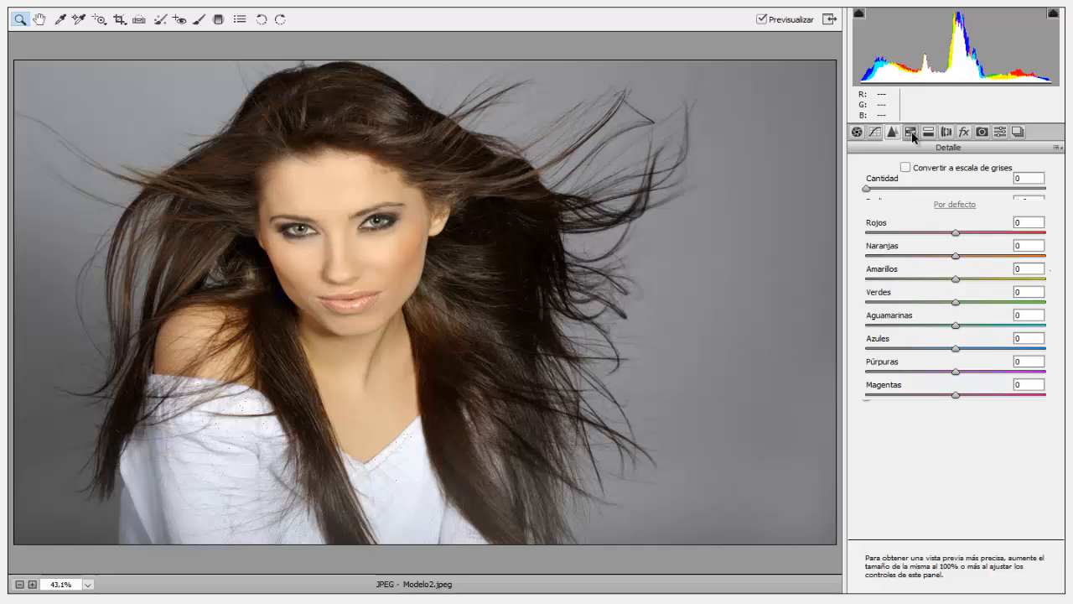
# Apply the saved Metal preset to the portrait and review its Basic, tone curve and Detail settings
pyautogui.click(1000, 133)
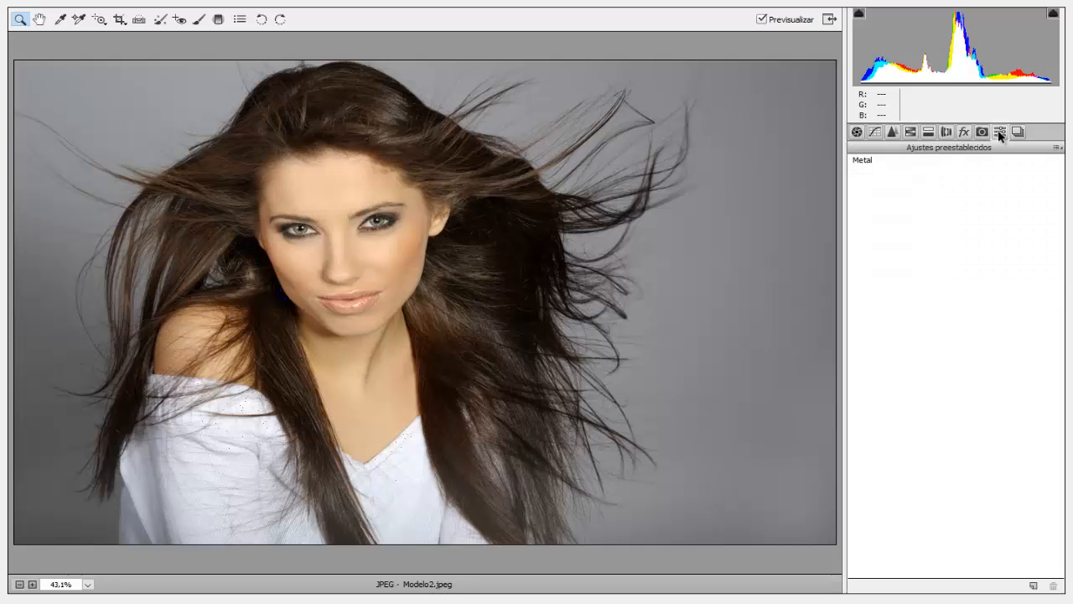
pyautogui.click(869, 161)
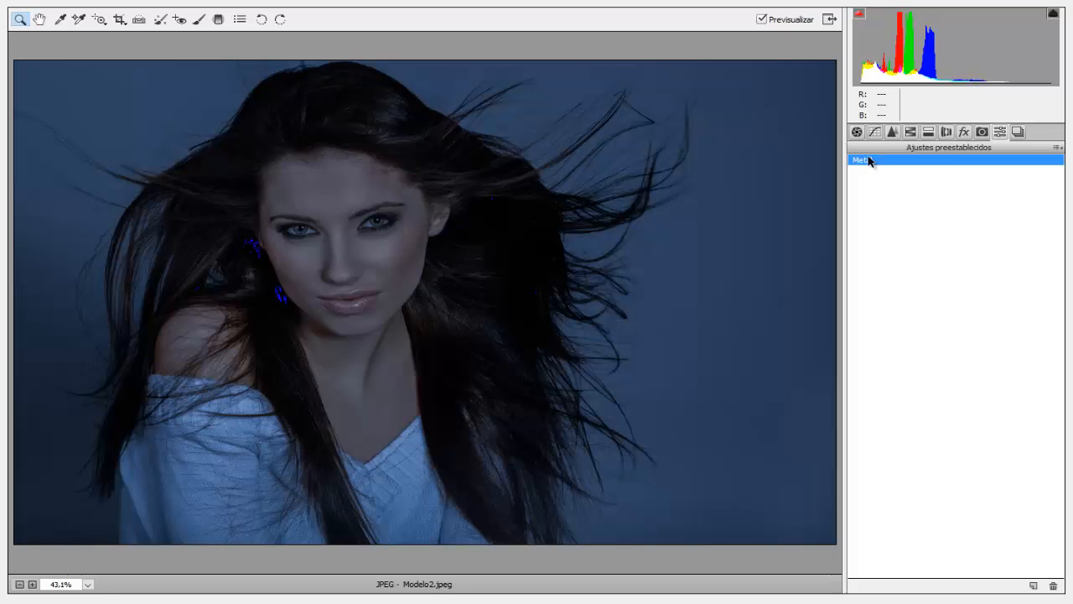
pyautogui.click(857, 132)
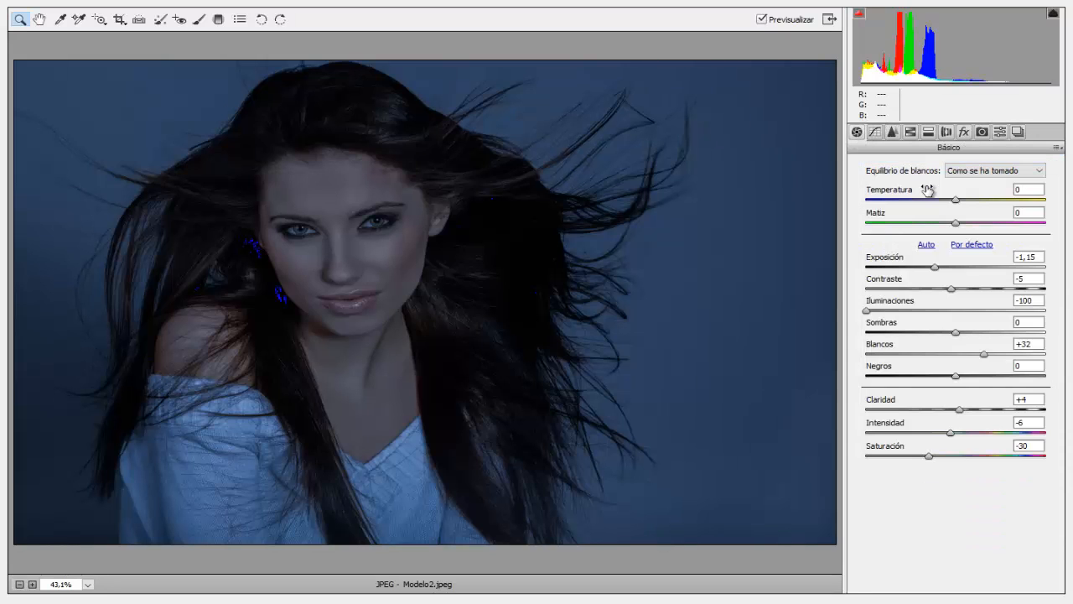
pyautogui.click(892, 132)
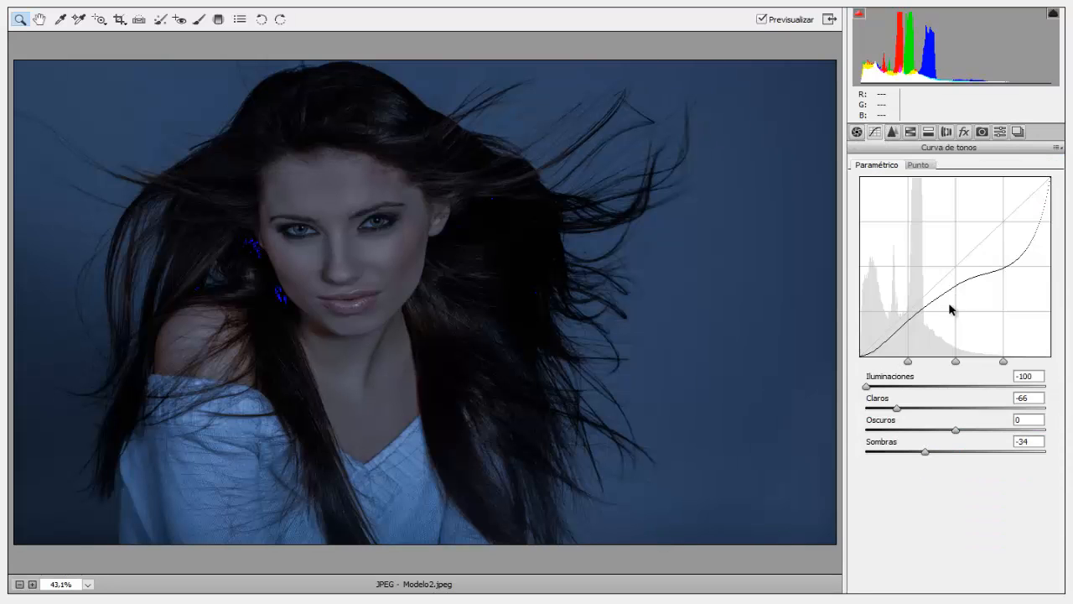
pyautogui.click(895, 133)
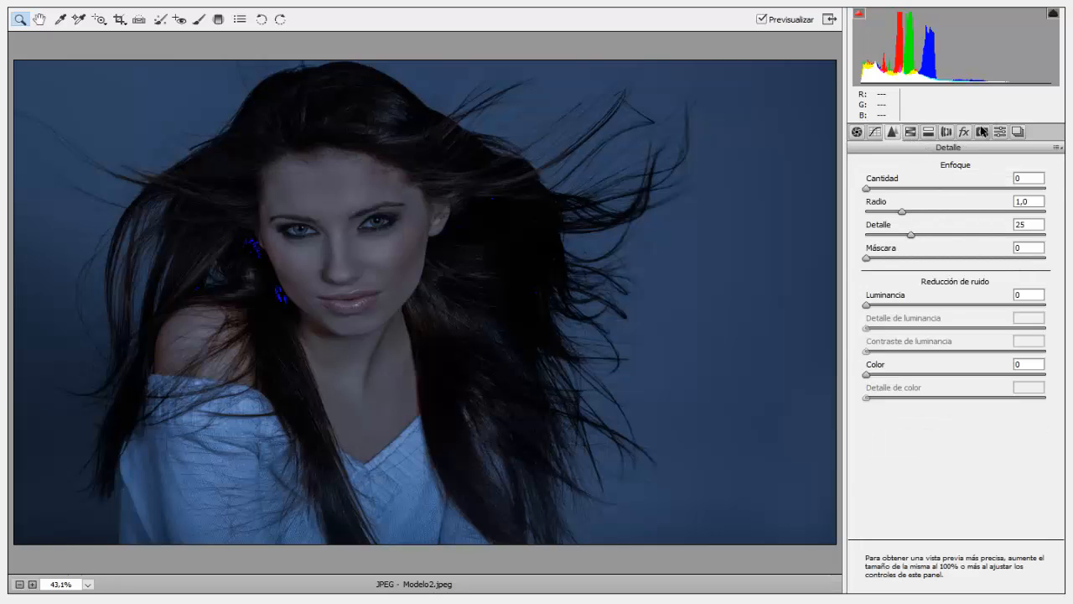
pyautogui.click(1002, 134)
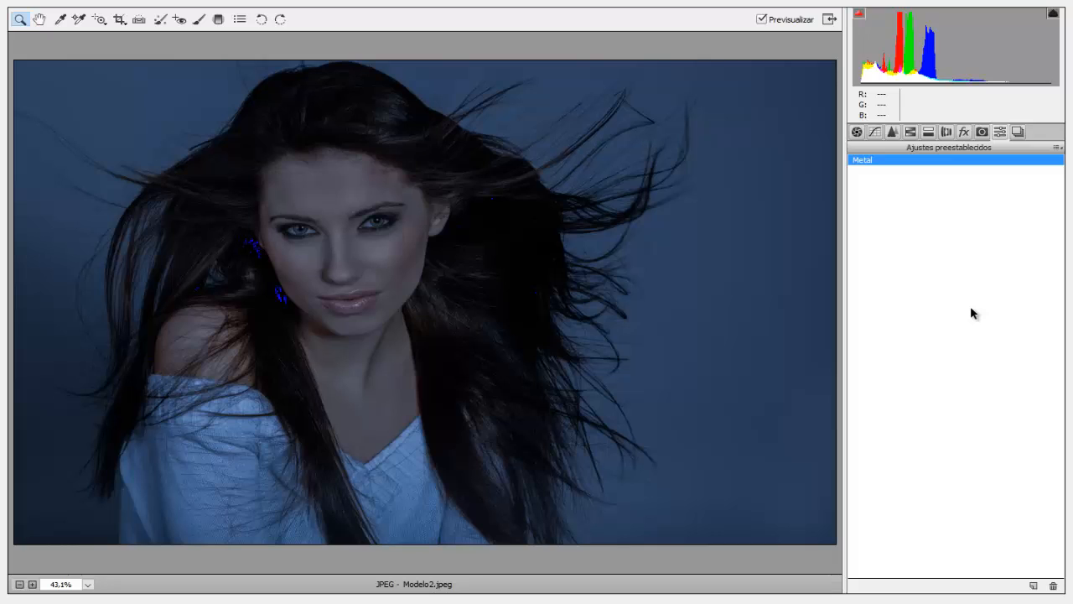
pyautogui.click(1057, 147)
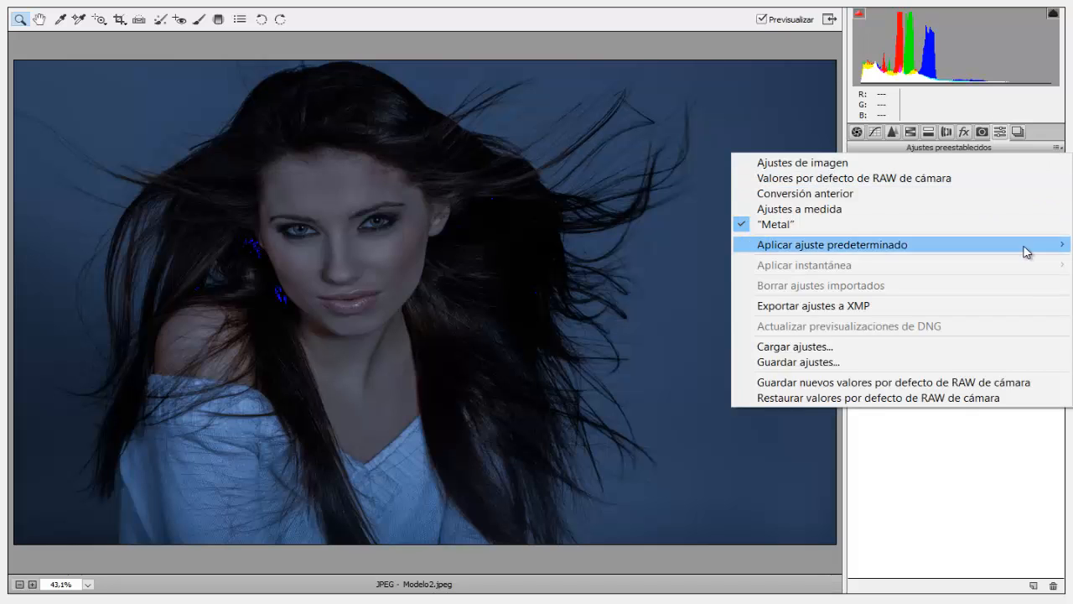
pyautogui.click(986, 363)
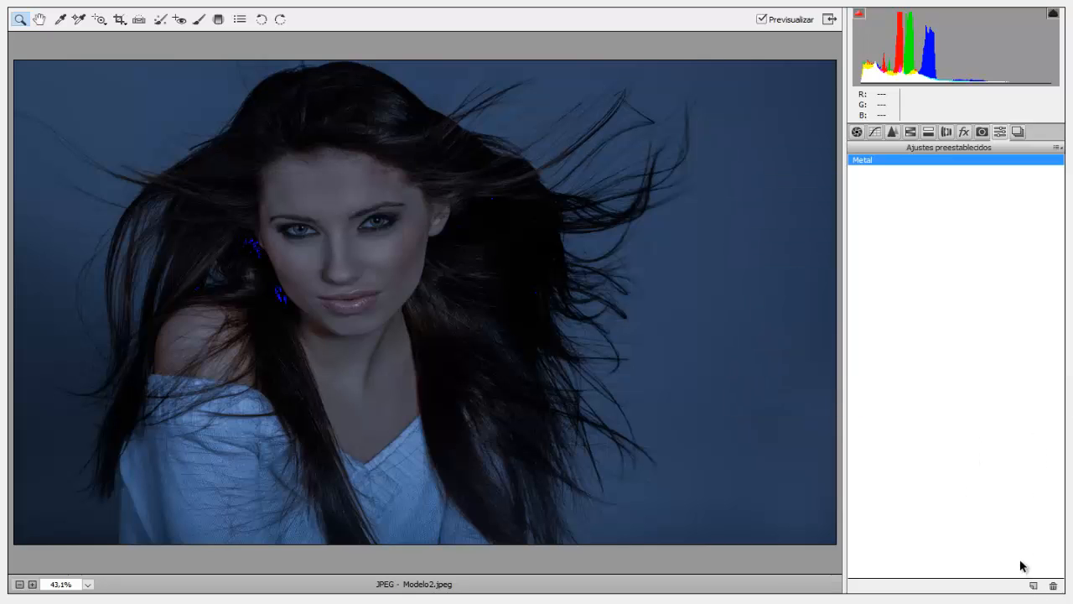
pyautogui.click(1033, 586)
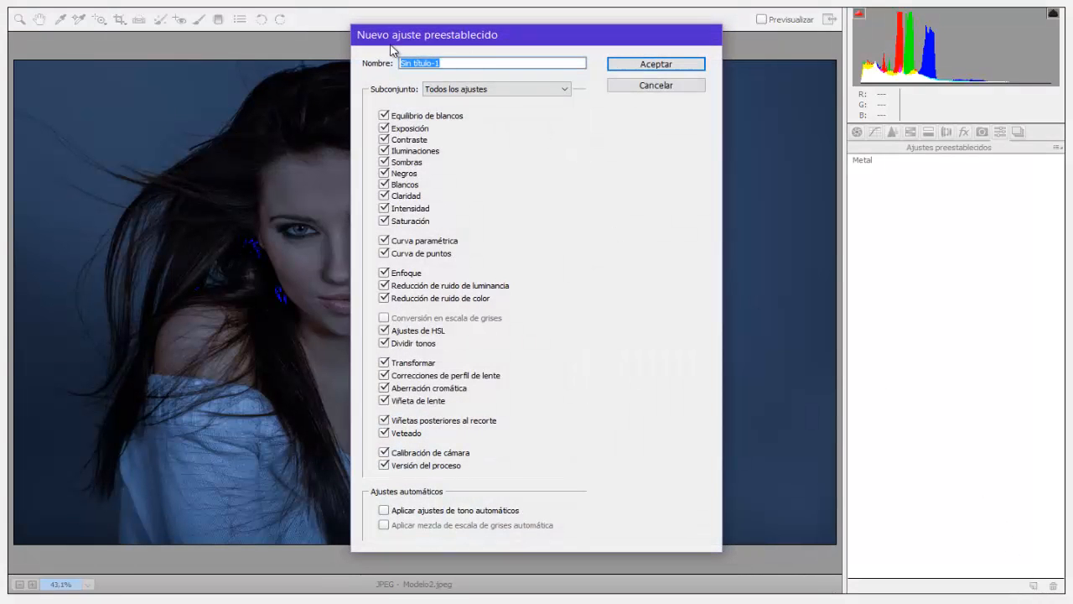
pyautogui.click(494, 88)
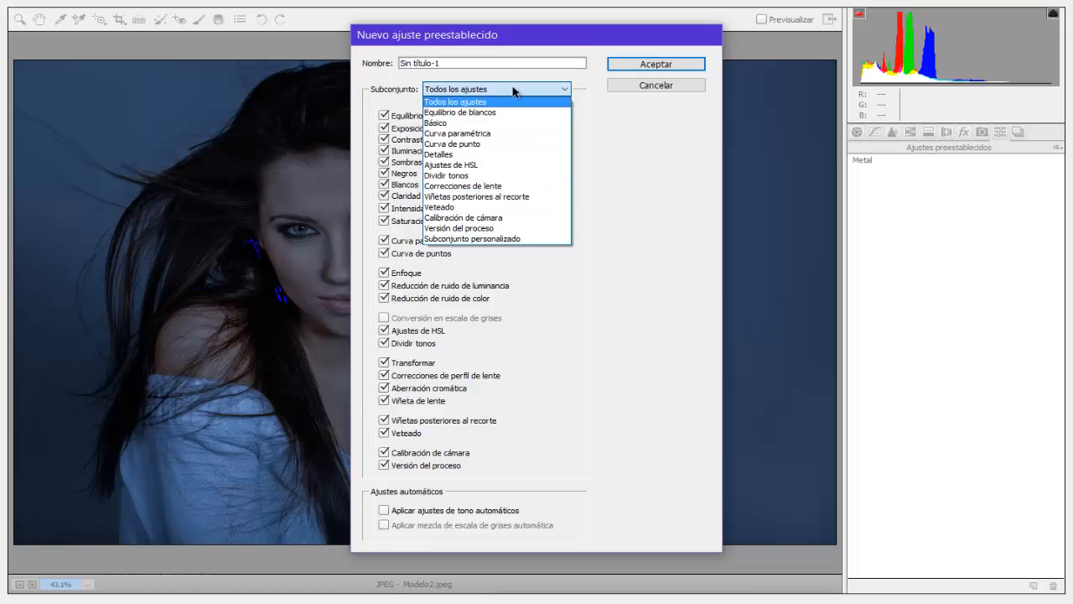
pyautogui.click(663, 255)
pyautogui.click(652, 86)
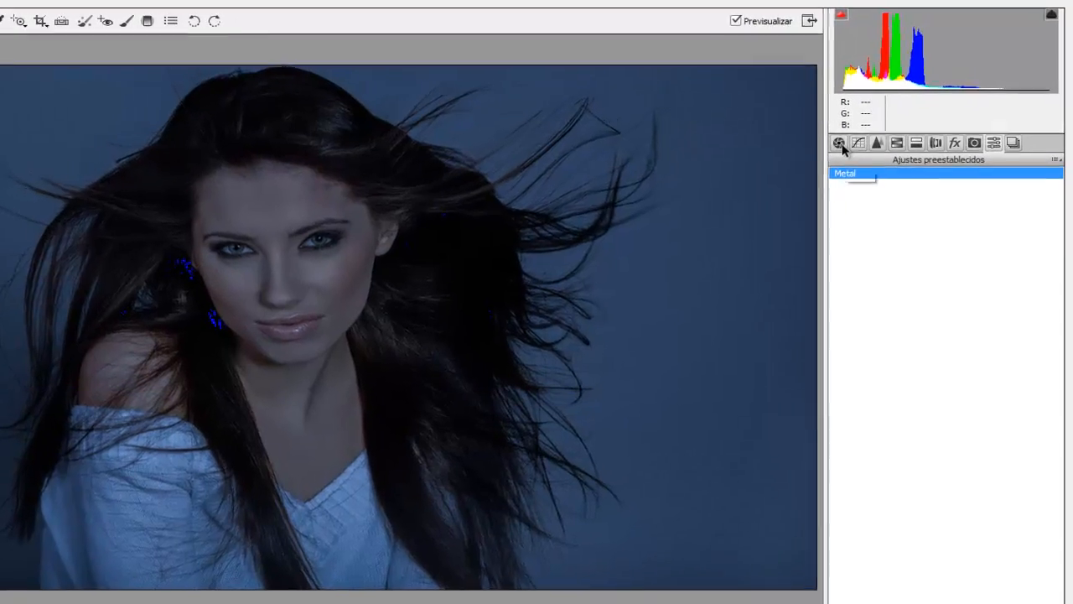
# Try bending the RGB point tone curve with a shadow point and a highlight point, and remove both points
pyautogui.click(839, 143)
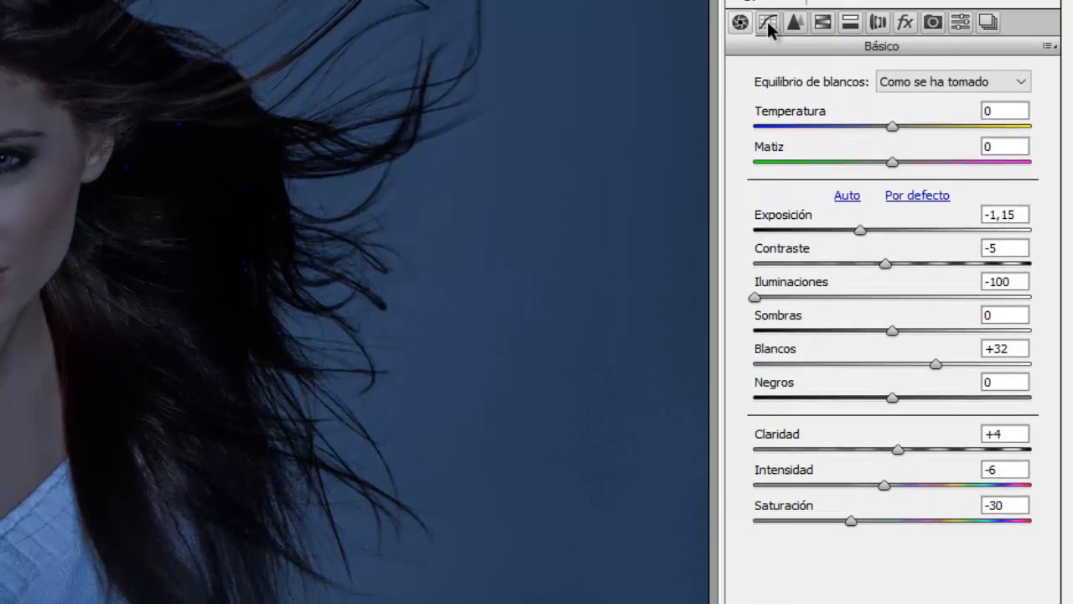
pyautogui.click(768, 20)
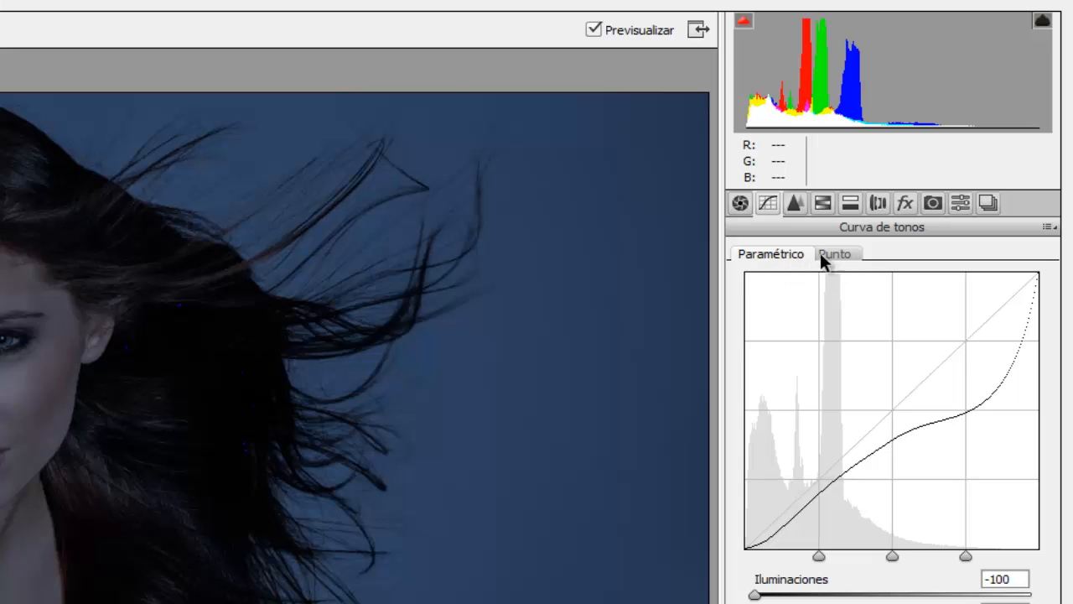
pyautogui.click(836, 252)
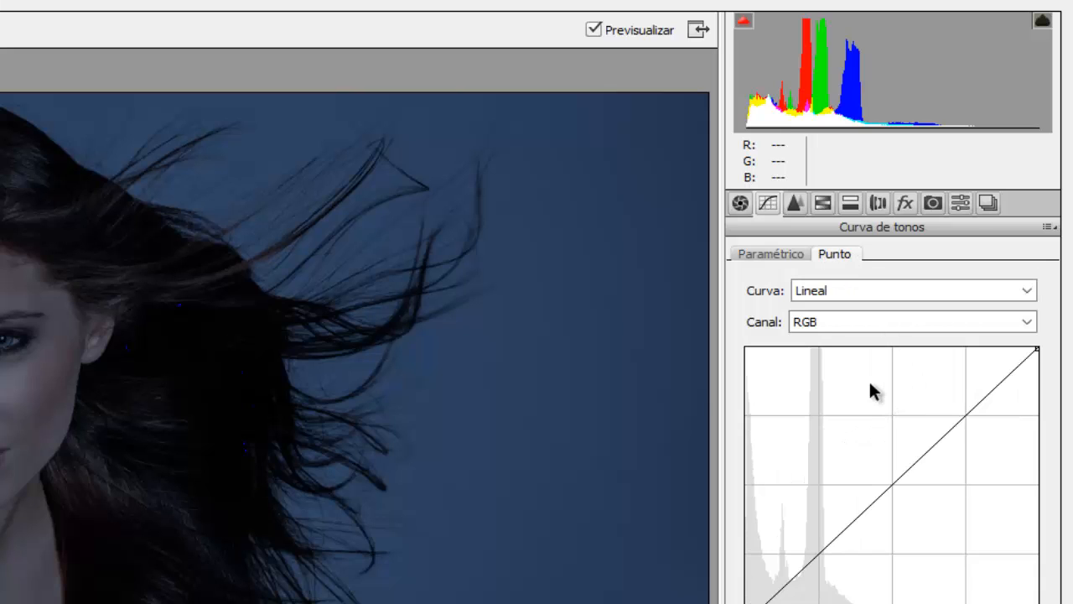
pyautogui.click(823, 554)
pyautogui.moveTo(916, 468); pyautogui.dragTo(913, 434)
pyautogui.moveTo(823, 554); pyautogui.dragTo(822, 603)
pyautogui.moveTo(917, 435); pyautogui.dragTo(885, 603)
# Examine the preset's parametric tone curve, Detail values, and HSL hue, saturation and luminance sliders
pyautogui.click(769, 255)
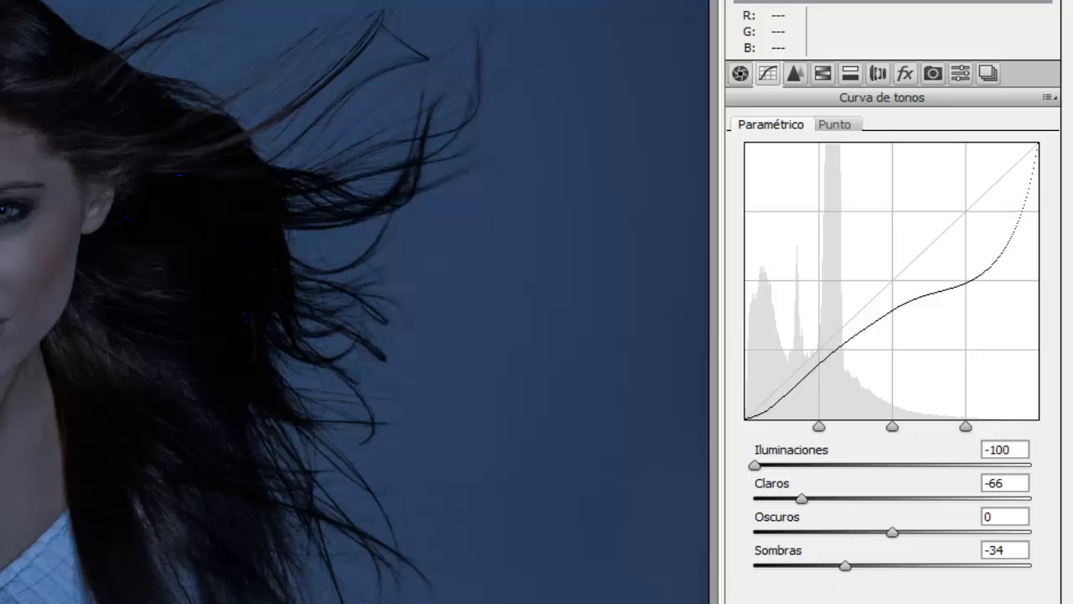
pyautogui.click(794, 76)
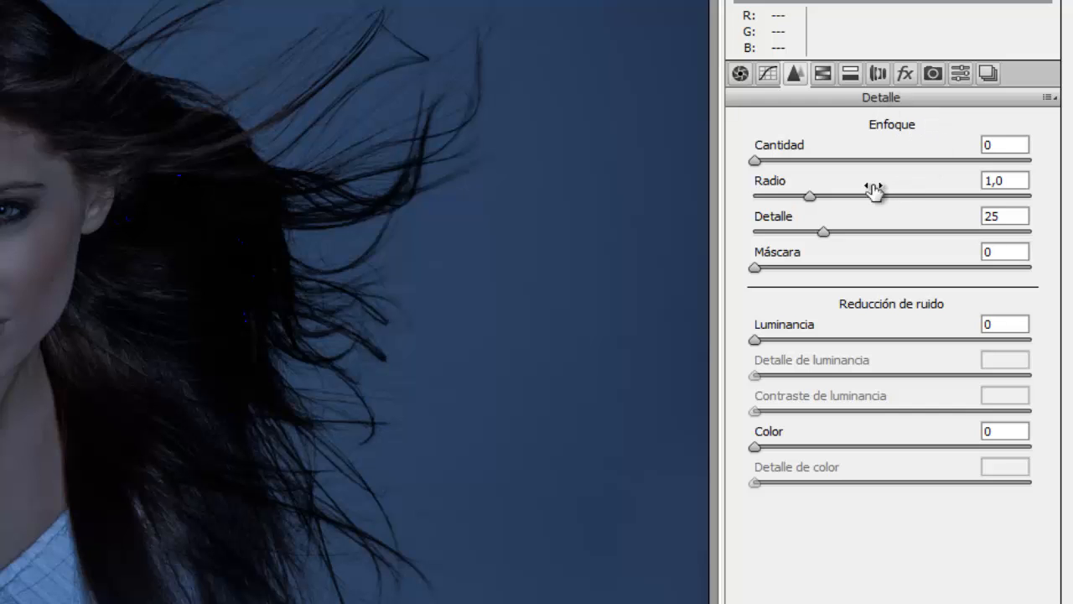
pyautogui.click(824, 73)
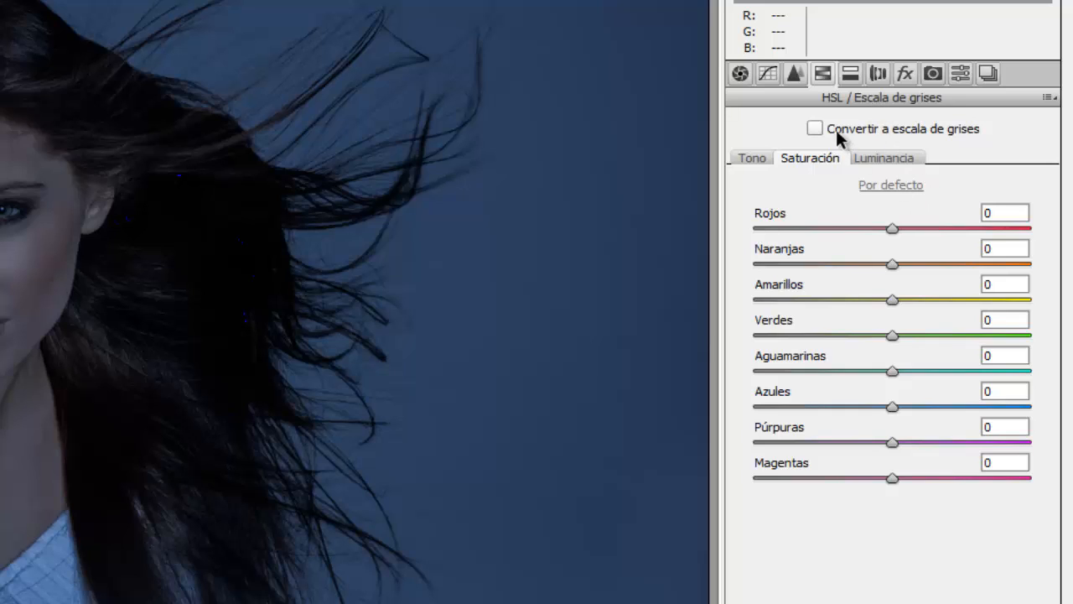
pyautogui.click(880, 155)
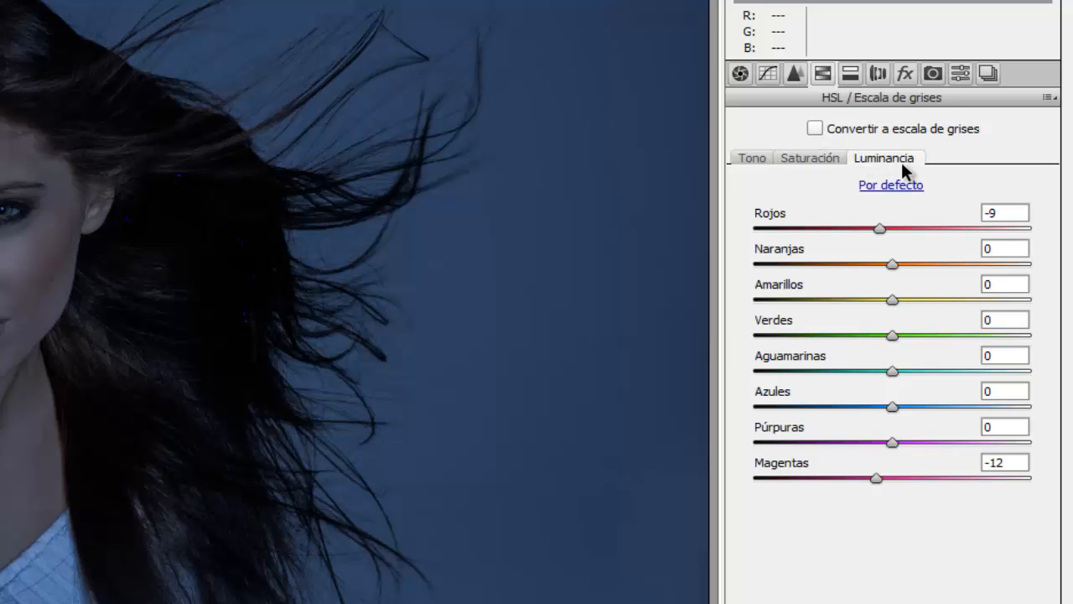
pyautogui.click(756, 159)
pyautogui.click(817, 159)
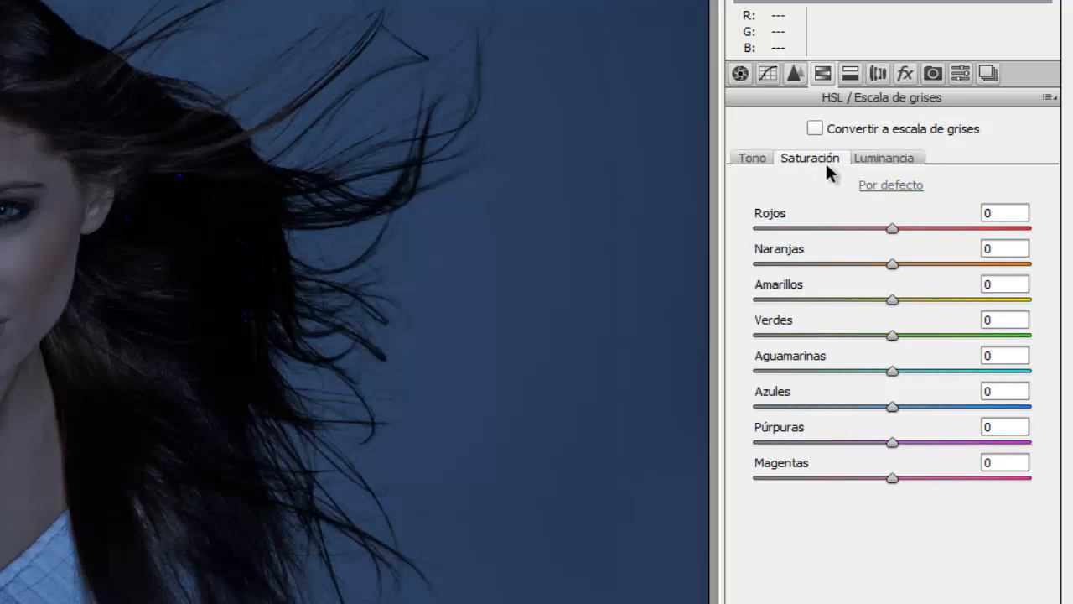
pyautogui.click(898, 158)
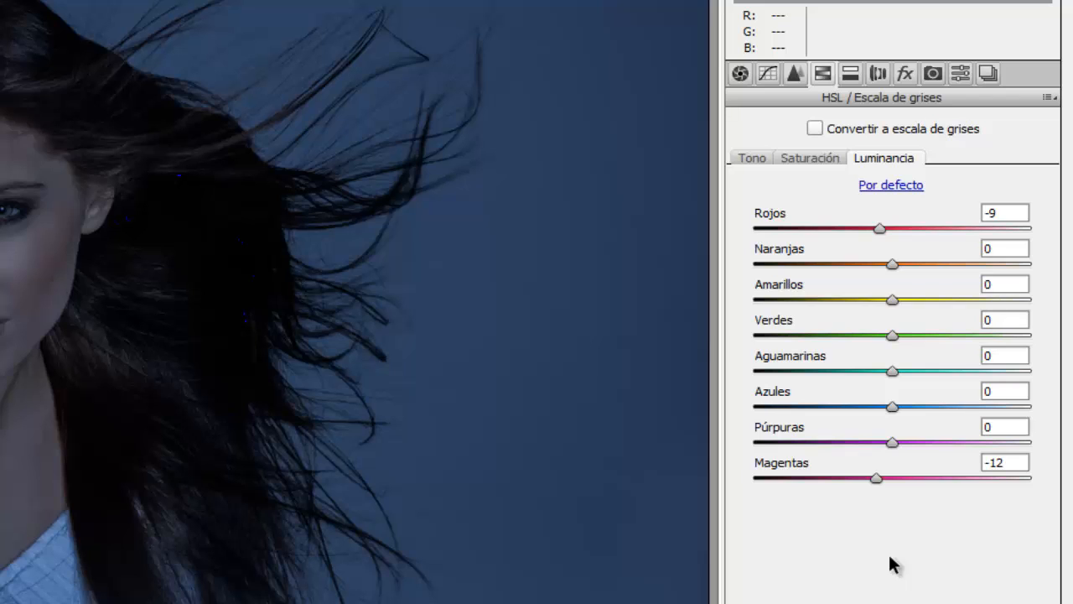
# Examine the preset's split toning values, trying a stronger highlights saturation and setting it back to 32
pyautogui.click(852, 76)
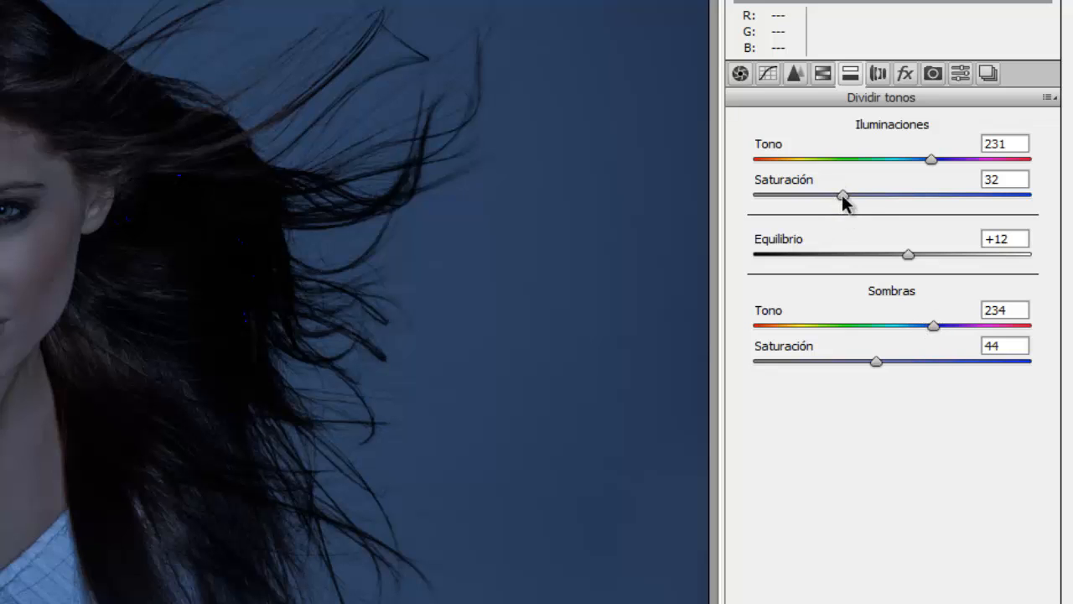
pyautogui.moveTo(841, 195); pyautogui.dragTo(932, 195)
pyautogui.write('32')
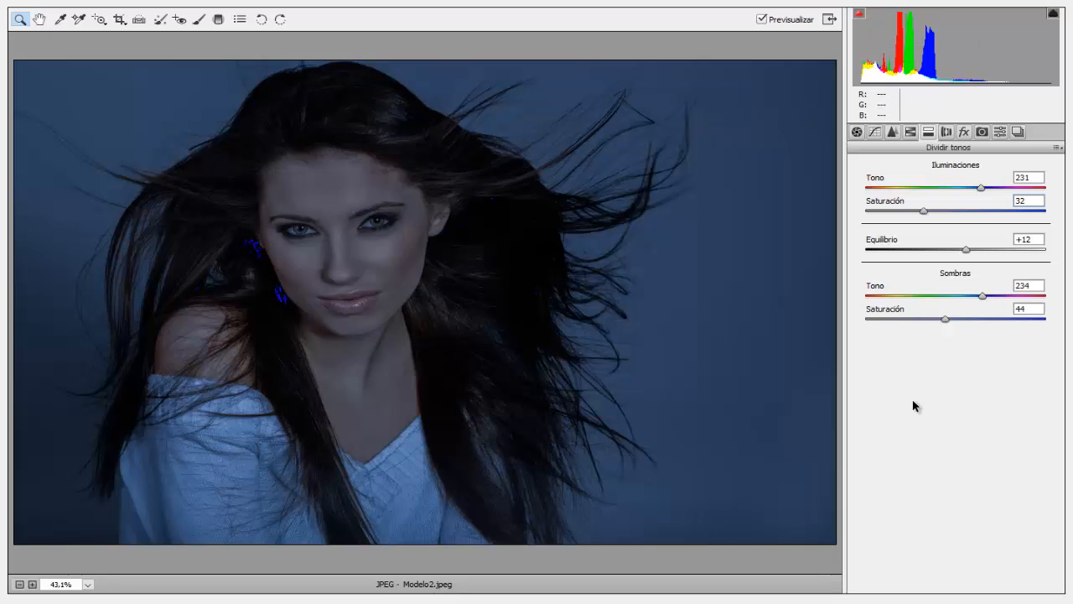
pyautogui.click(861, 19)
pyautogui.click(857, 131)
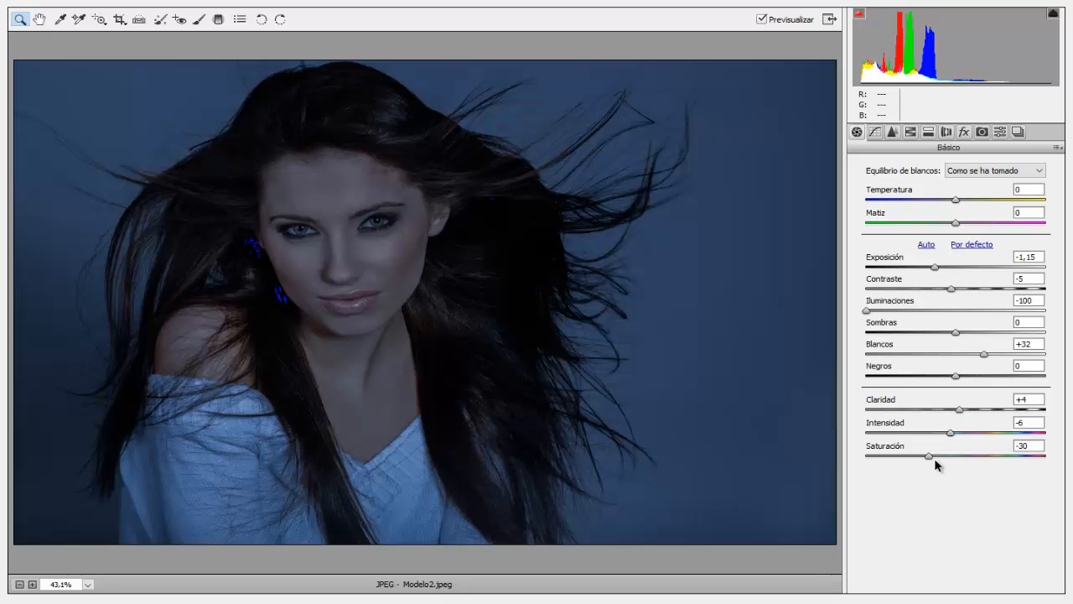
# Raise the shadows of the parametric tone curve to about neutral and open the adjusted photo in Photoshop
pyautogui.click(876, 134)
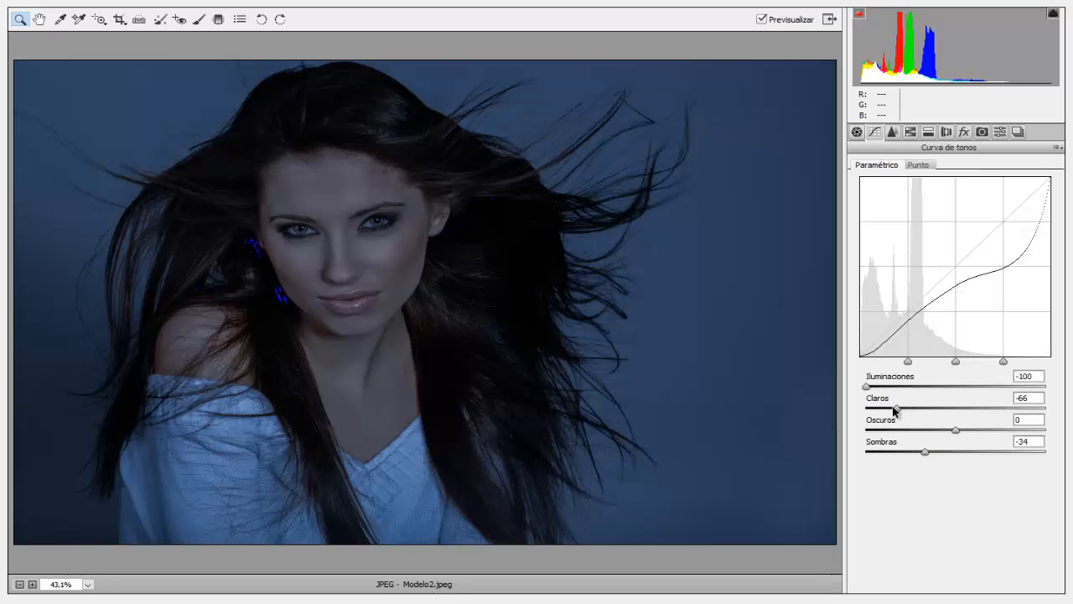
pyautogui.click(924, 452)
pyautogui.moveTo(927, 453); pyautogui.dragTo(956, 453)
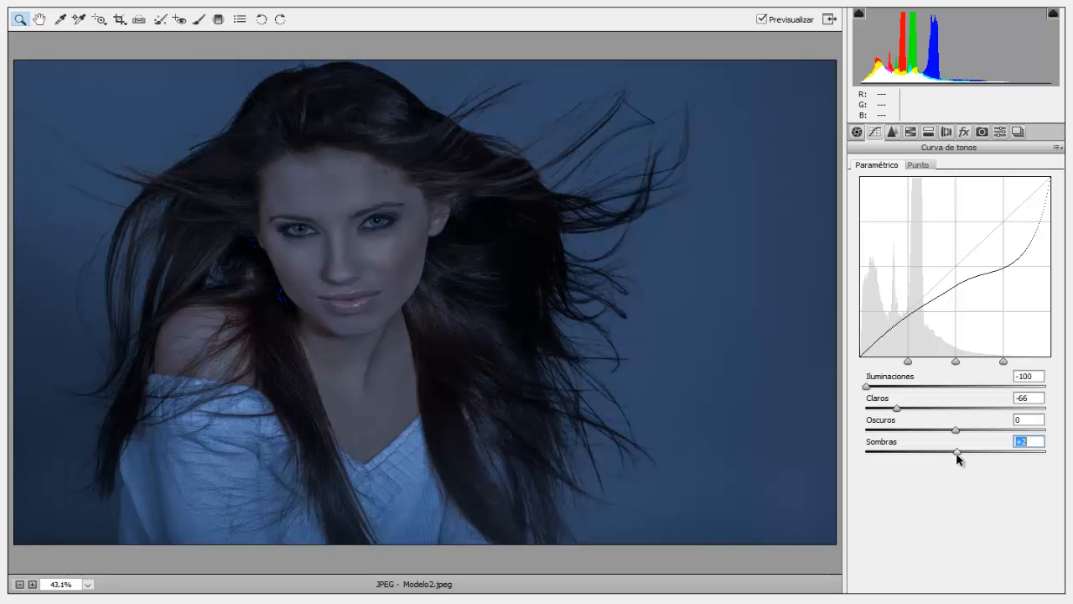
pyautogui.moveTo(956, 452)
pyautogui.mouseDown()
pyautogui.moveTo(981, 453)
pyautogui.moveTo(954, 451)
pyautogui.mouseUp()
pyautogui.click(857, 132)
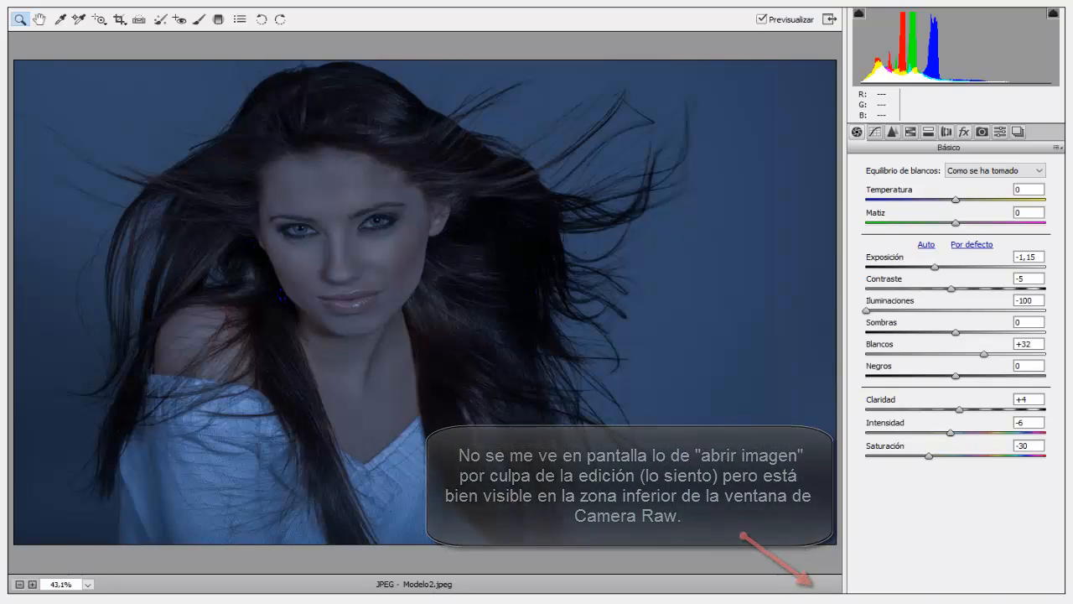
pyautogui.press('Return')
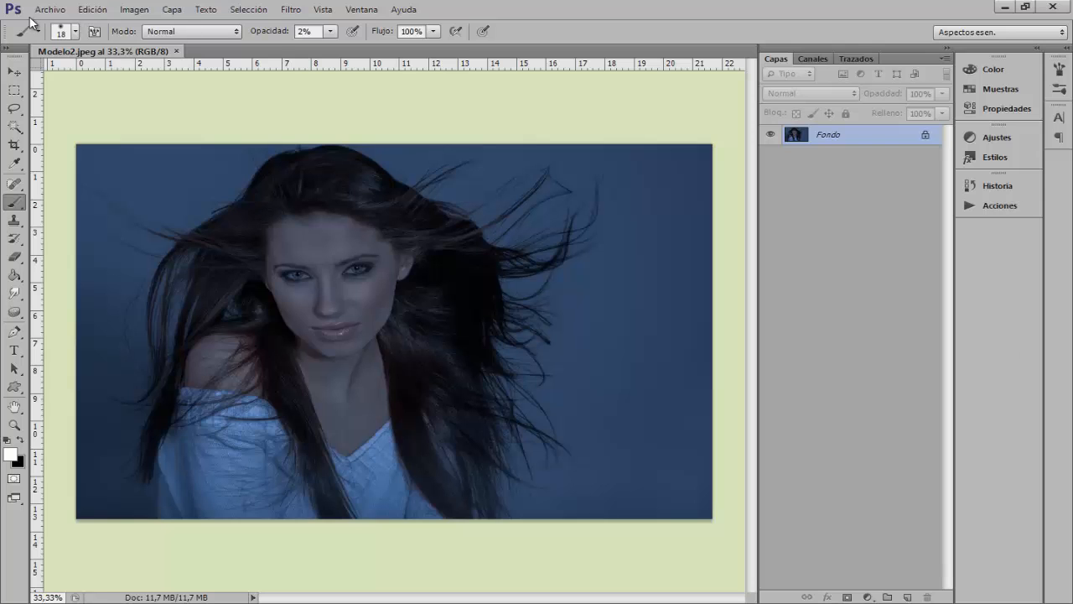
# Look through the base and model images in the Materiales metal folder without opening any of them
pyautogui.click(50, 9)
pyautogui.click(59, 43)
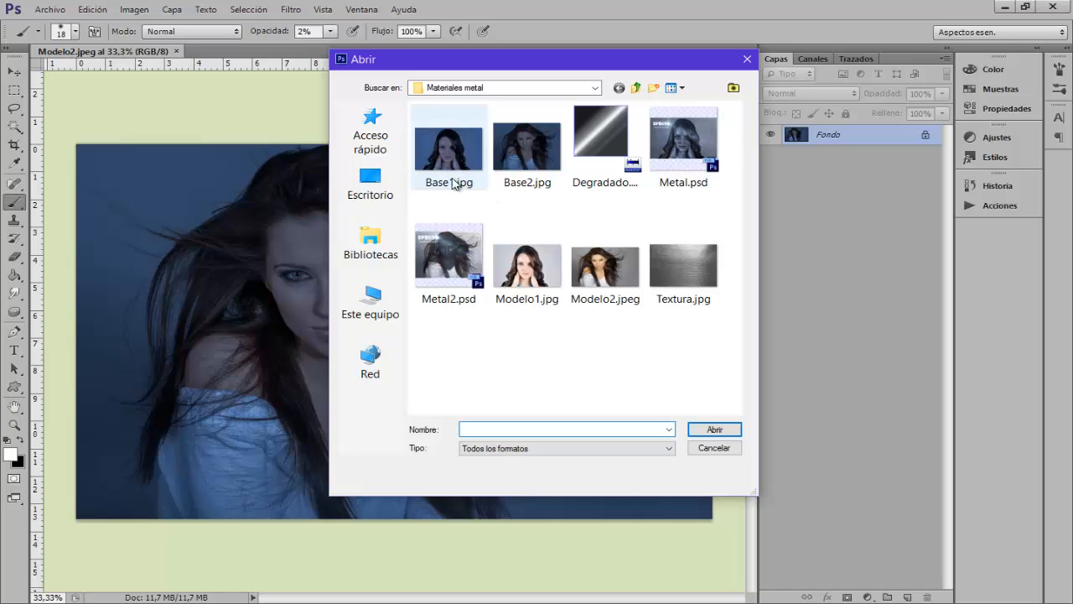
pyautogui.moveTo(452, 153)
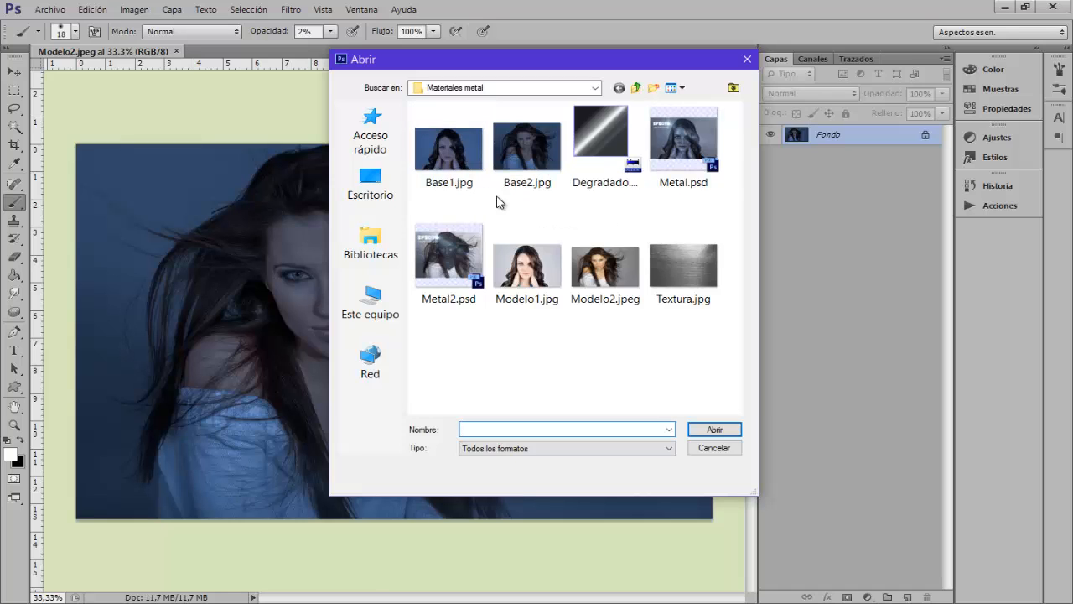
pyautogui.moveTo(528, 288)
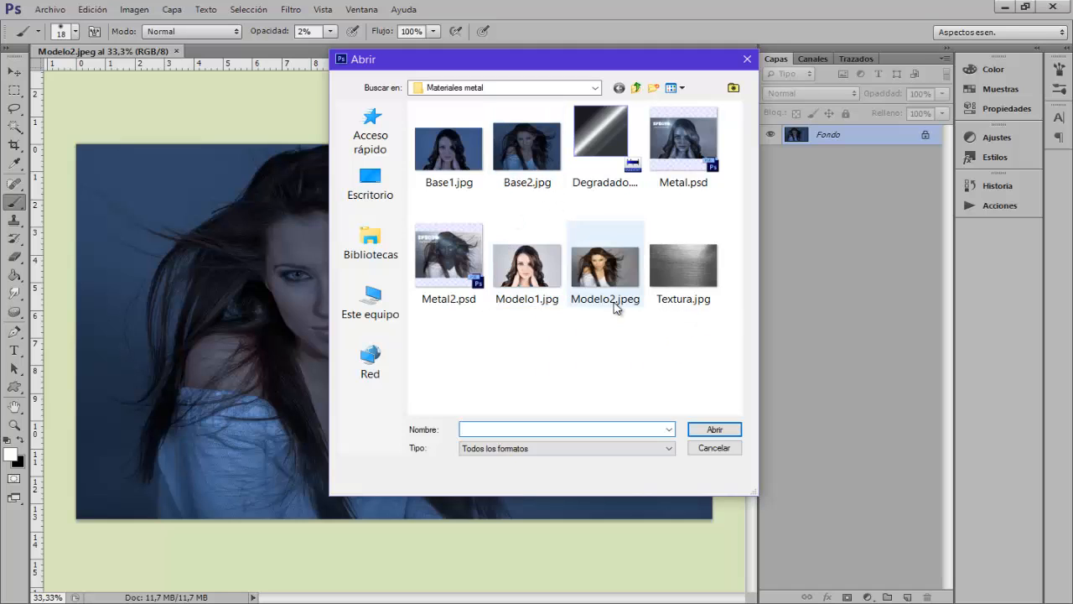
pyautogui.click(716, 450)
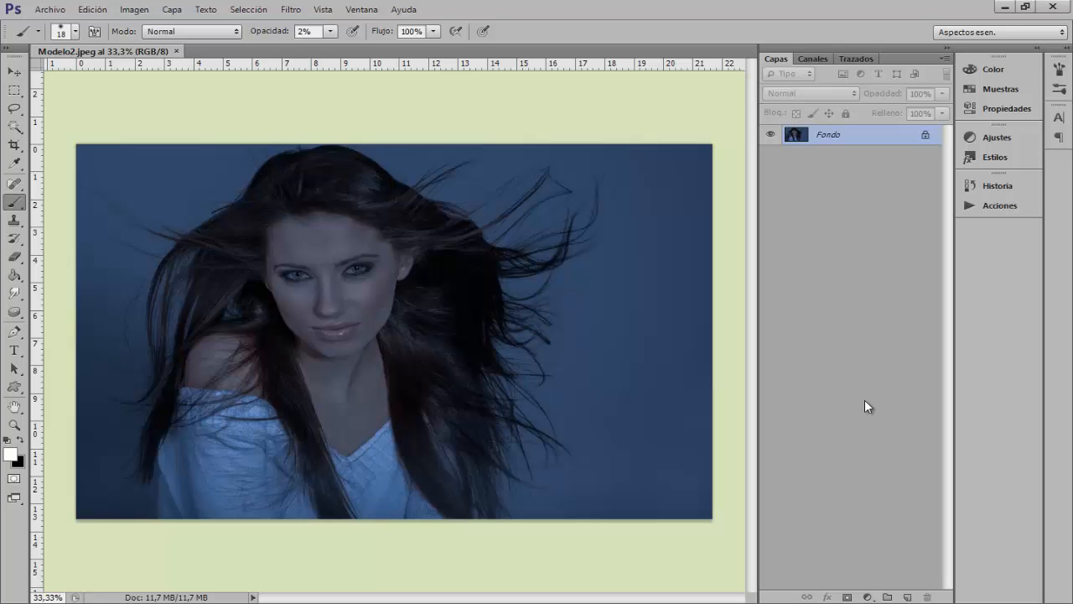
# Disable JPEG support in the Camera Raw preferences under file handling
pyautogui.hotkey('ctrl', 'k')
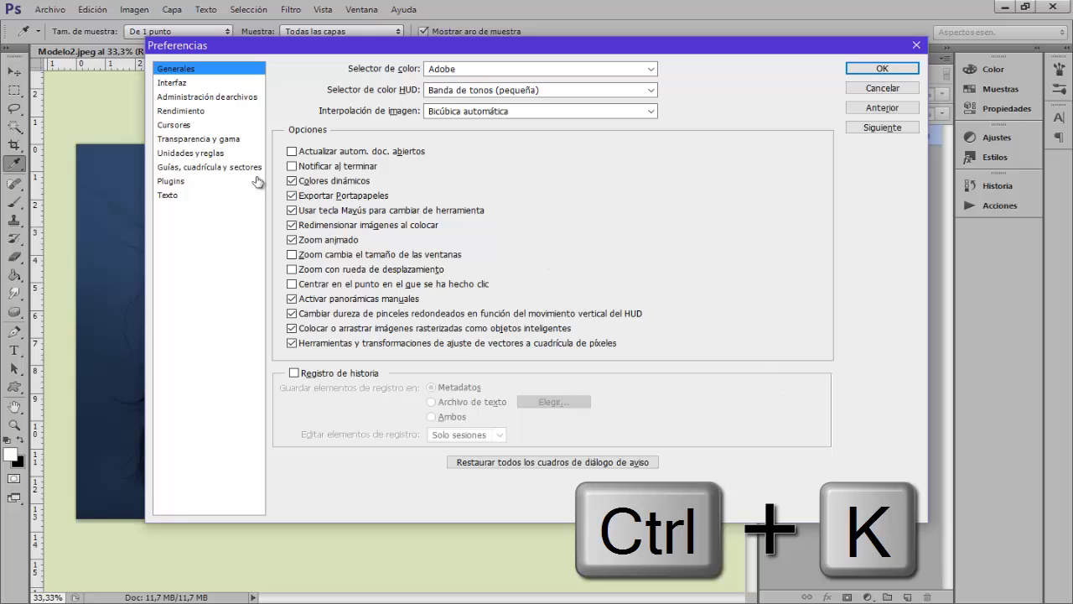
pyautogui.click(226, 97)
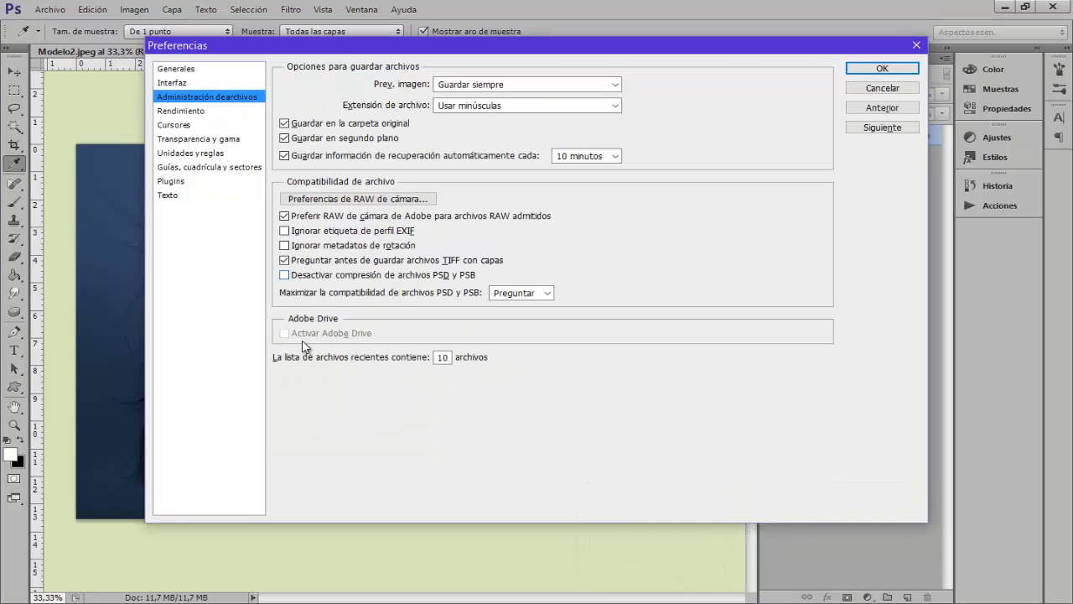
pyautogui.click(387, 200)
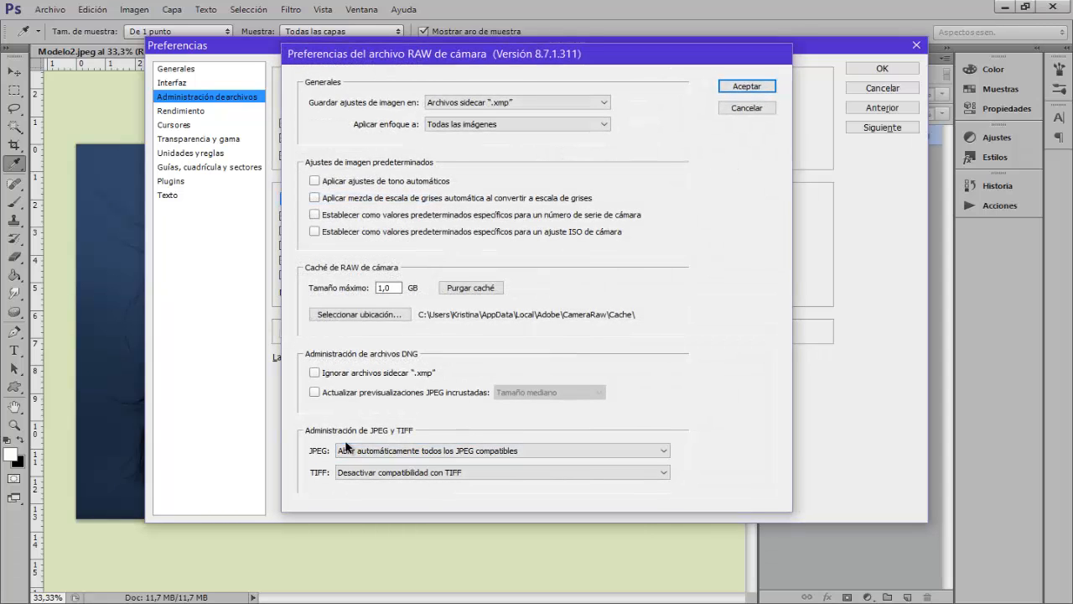
pyautogui.click(388, 452)
pyautogui.click(391, 464)
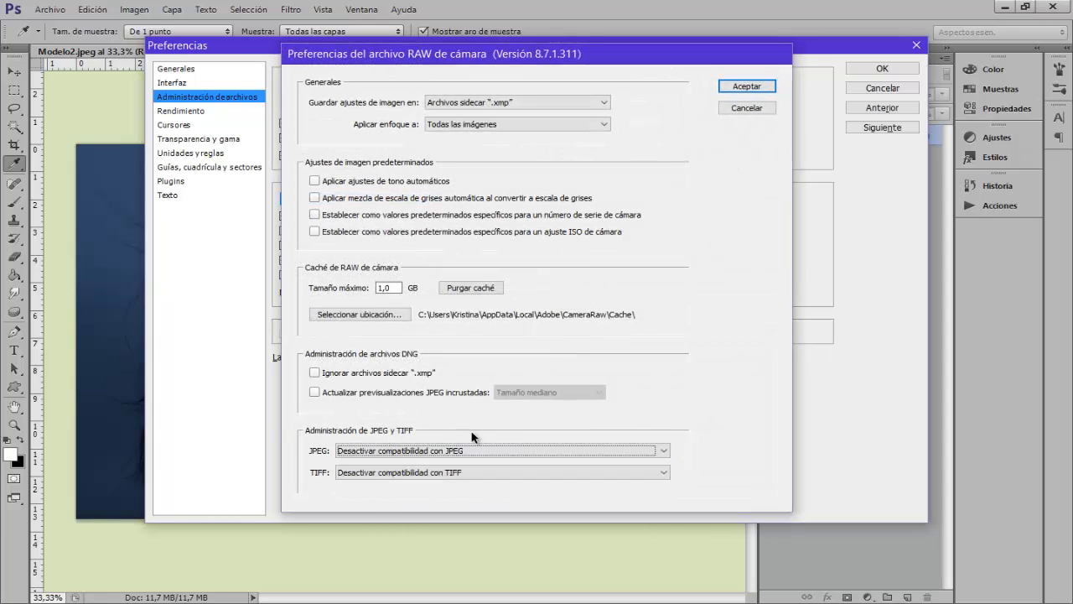
pyautogui.click(749, 107)
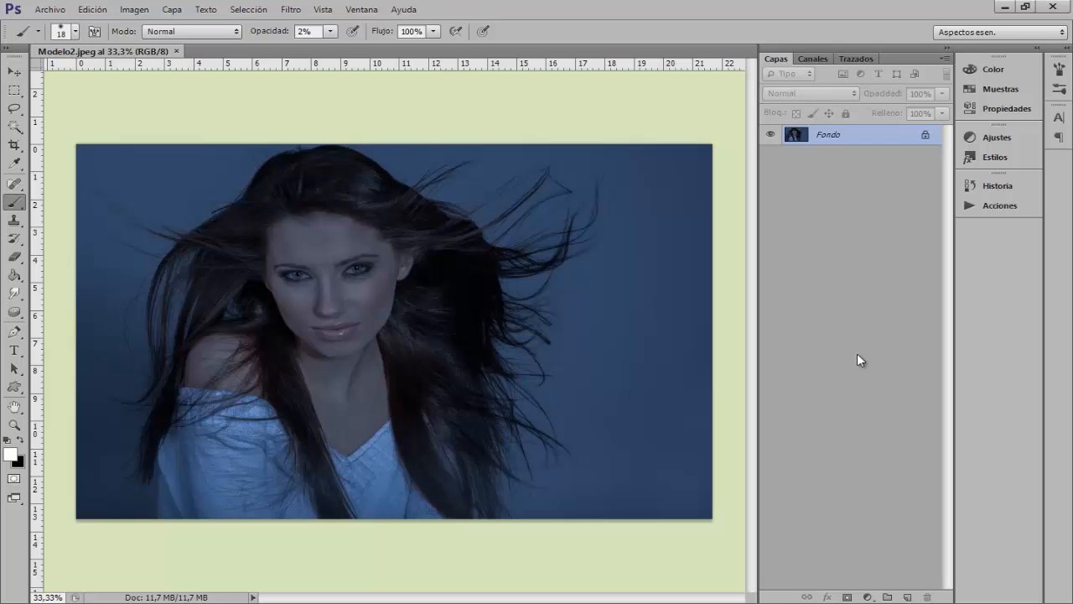
# Open Modelo1.jpg from the Materiales metal folder and close its document again
pyautogui.click(49, 9)
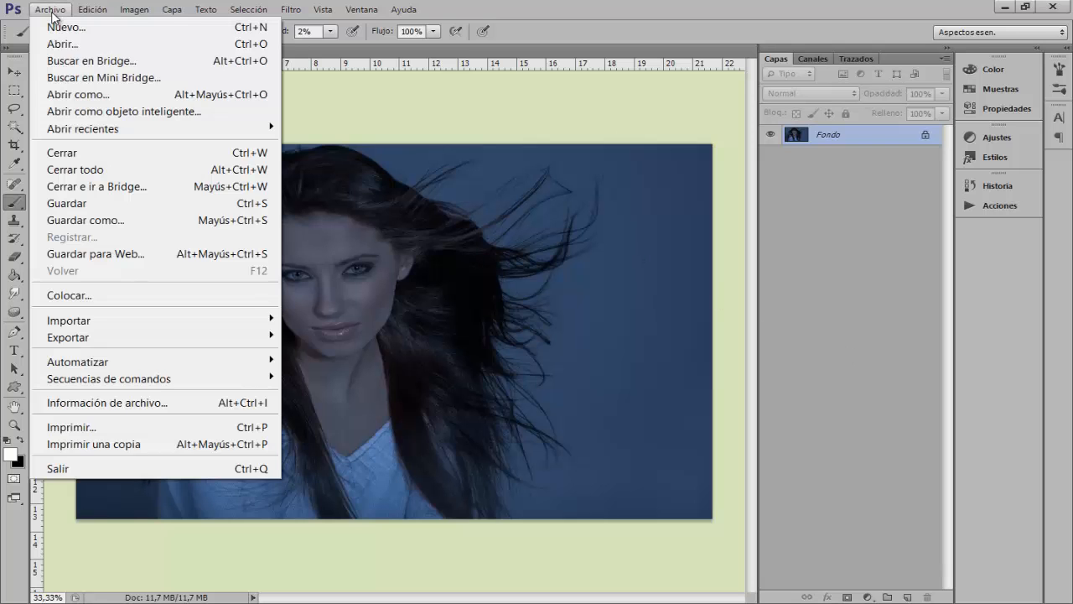
pyautogui.click(84, 44)
pyautogui.click(520, 268)
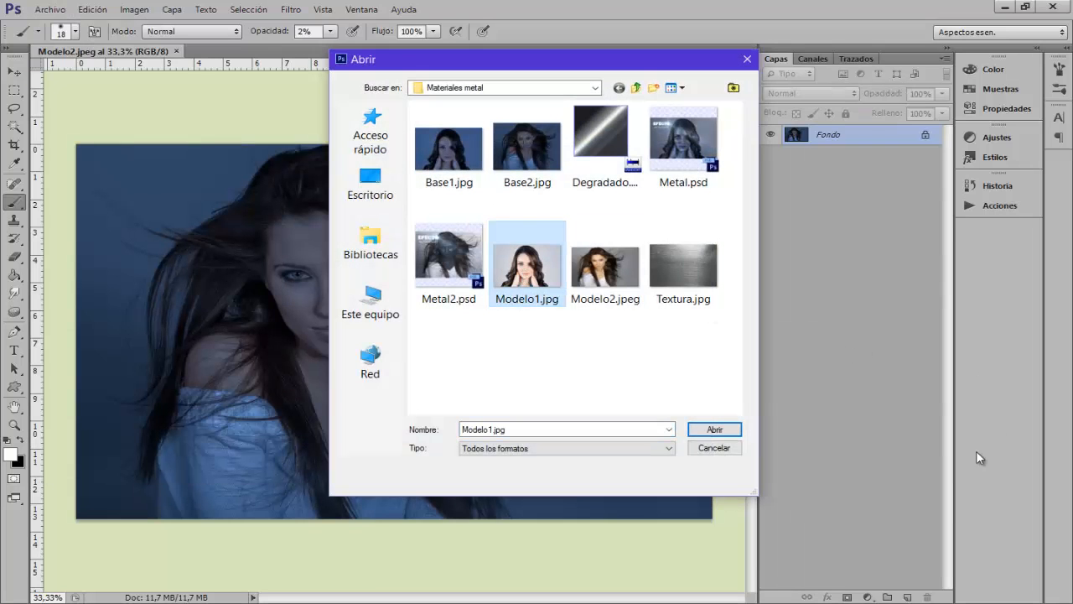
pyautogui.click(731, 430)
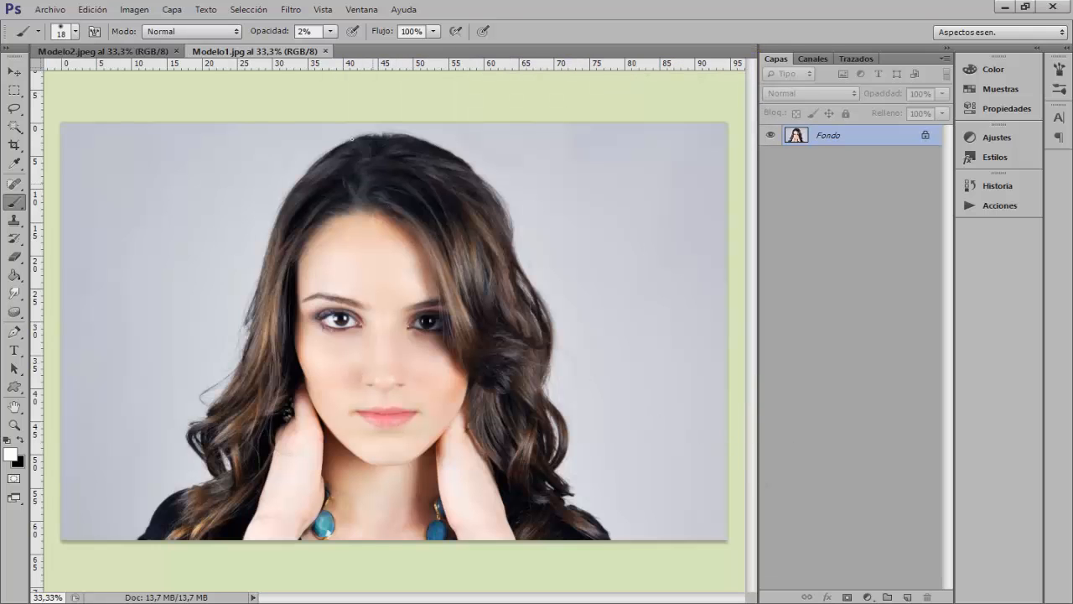
pyautogui.click(325, 51)
# Convert the locked background into a regular layer named Base
pyautogui.doubleClick(830, 135)
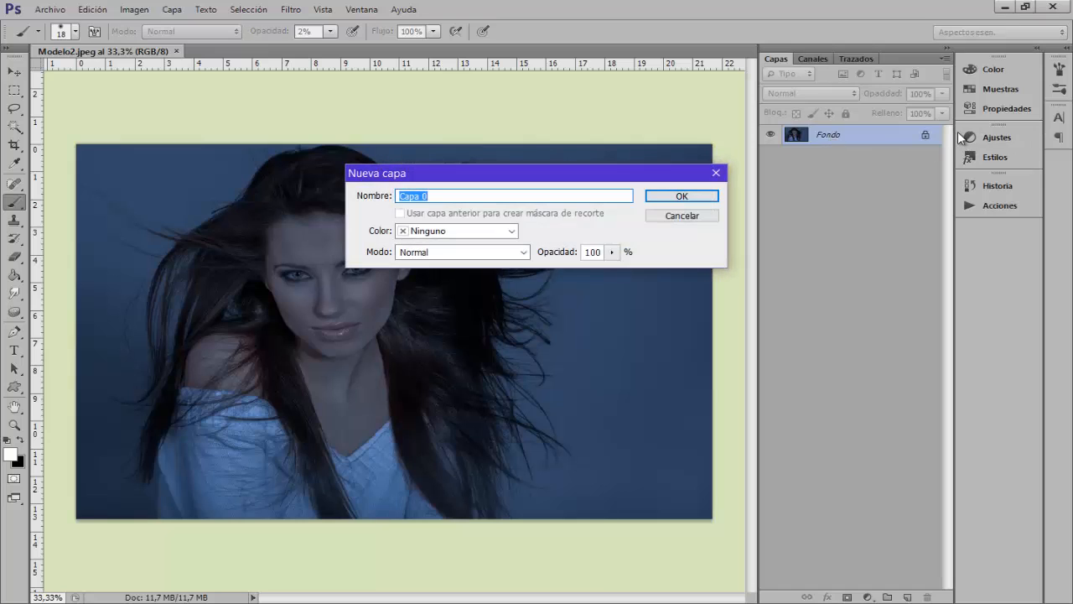
pyautogui.write('Base')
pyautogui.click(693, 196)
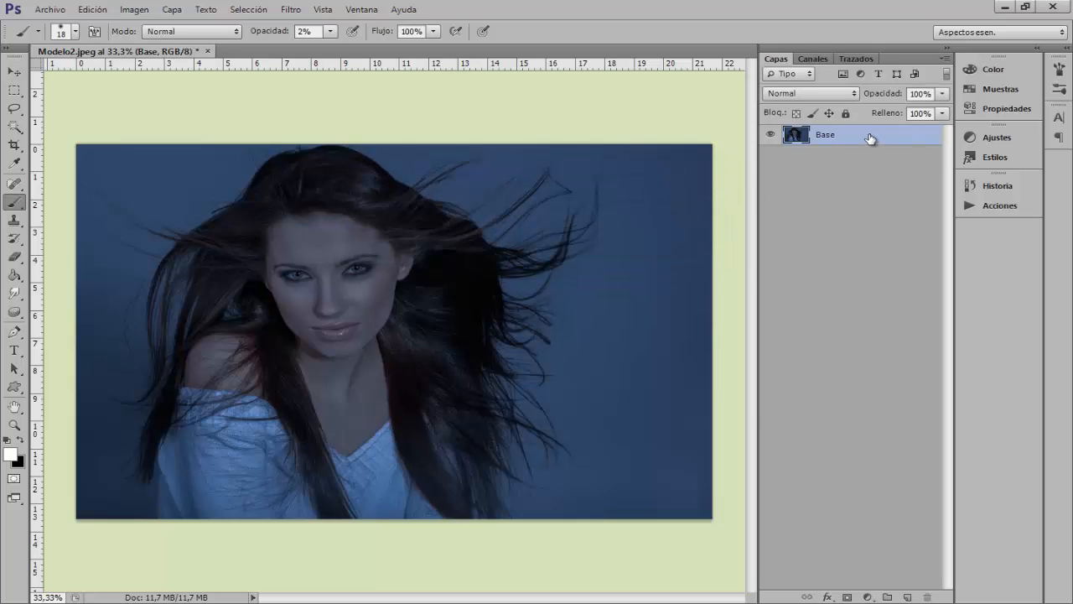
# Place the original Modelo2.jpeg into the document and move its layer below the Base layer
pyautogui.click(47, 11)
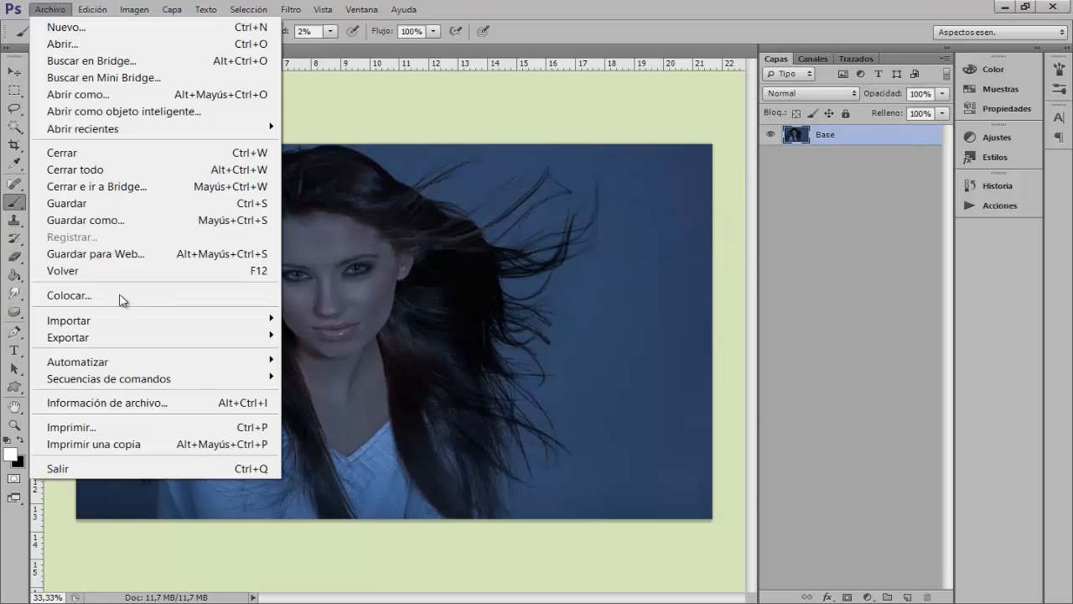
pyautogui.click(130, 293)
pyautogui.click(600, 262)
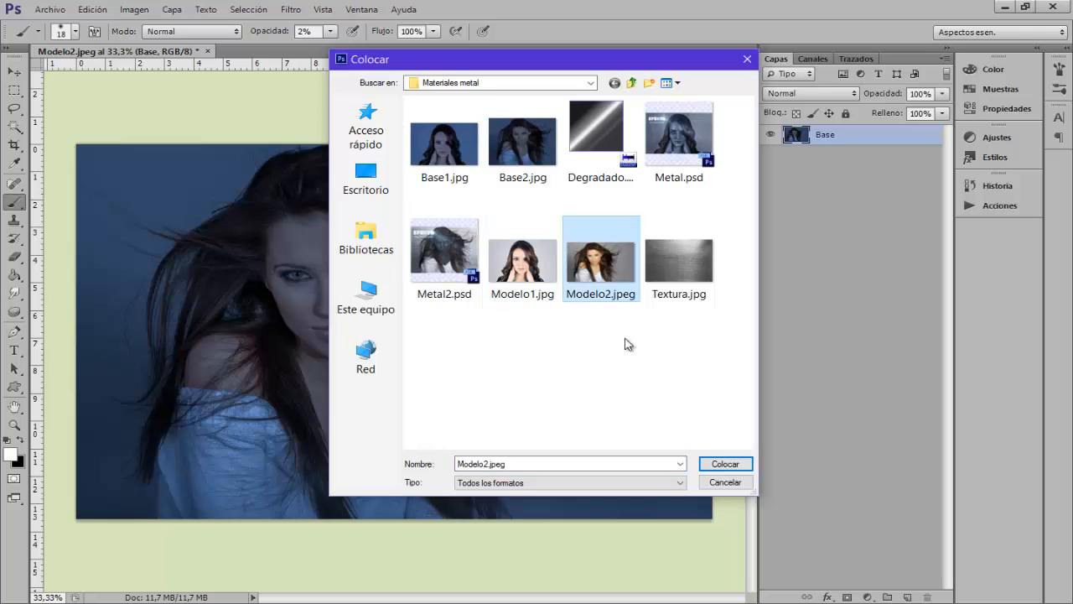
pyautogui.click(725, 464)
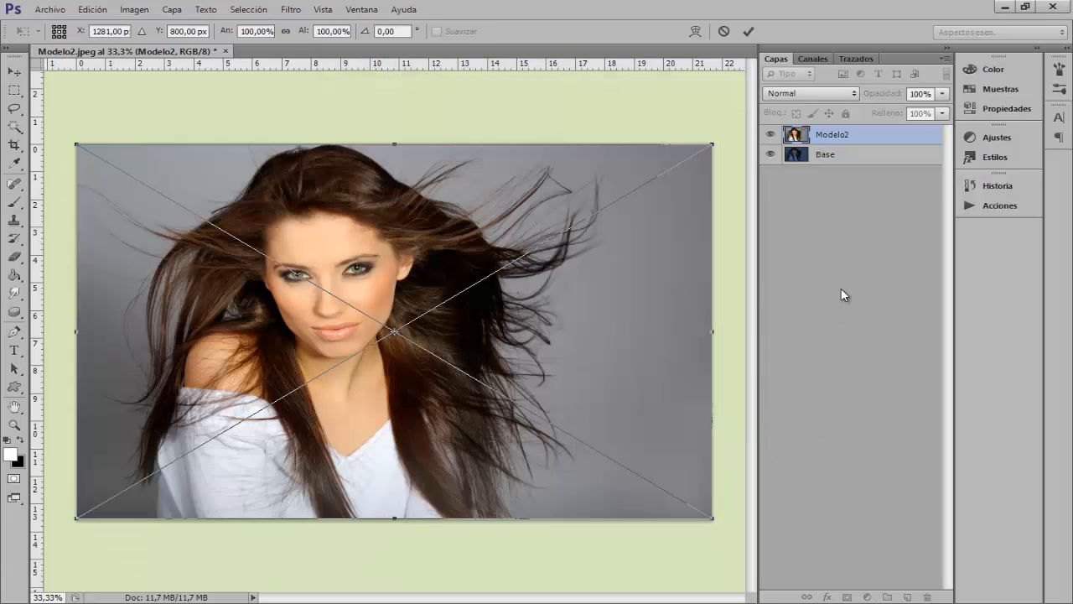
pyautogui.press('Return')
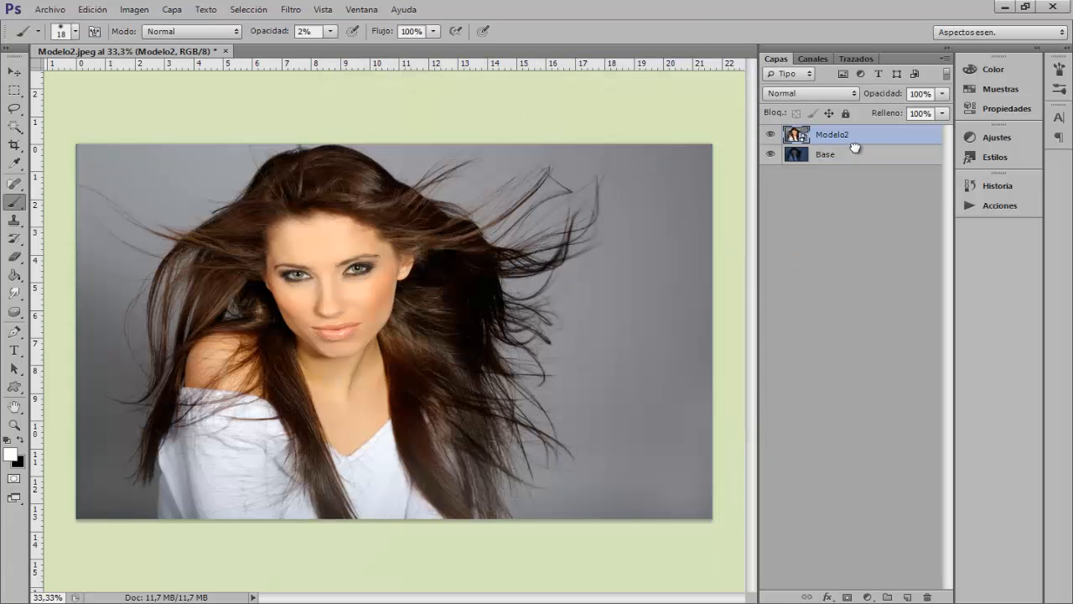
pyautogui.moveTo(852, 138); pyautogui.dragTo(857, 161)
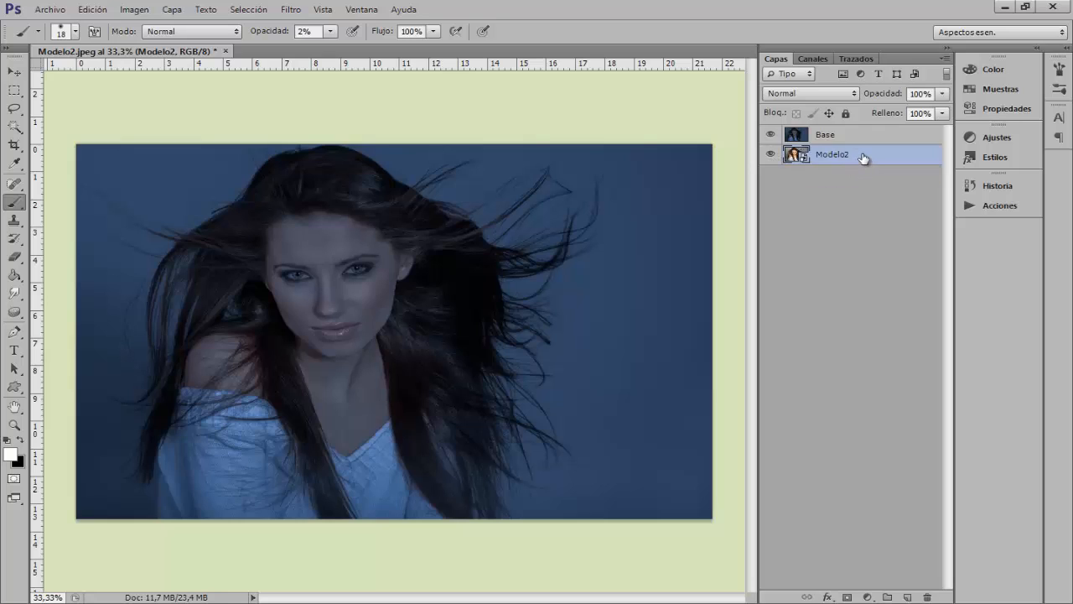
pyautogui.doubleClick(826, 156)
pyautogui.click(910, 157)
# Add a Gradient Map adjustment layer above the Base layer
pyautogui.click(921, 139)
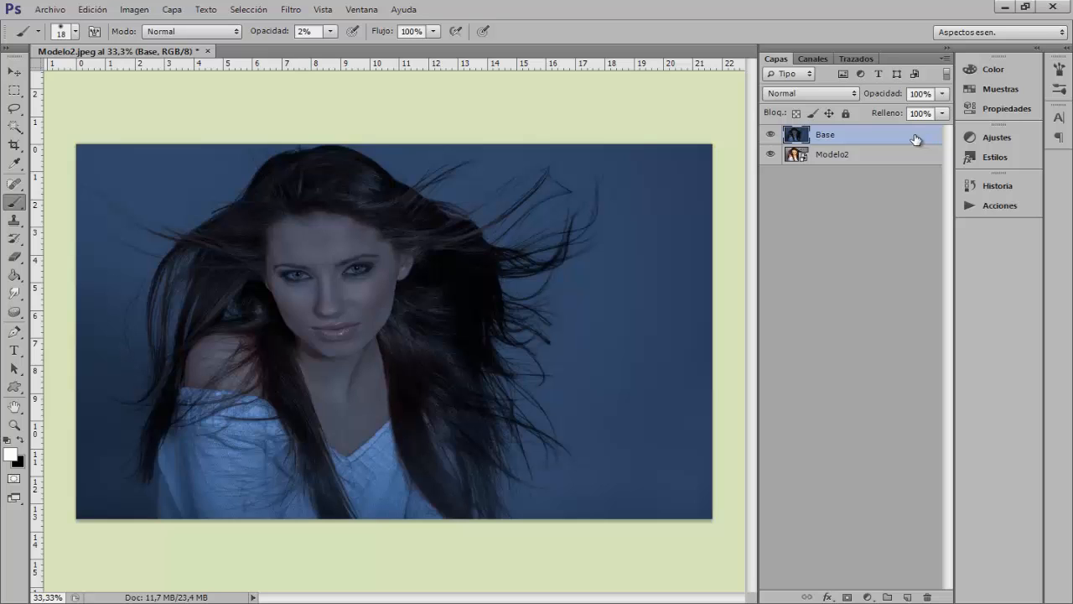
pyautogui.click(867, 597)
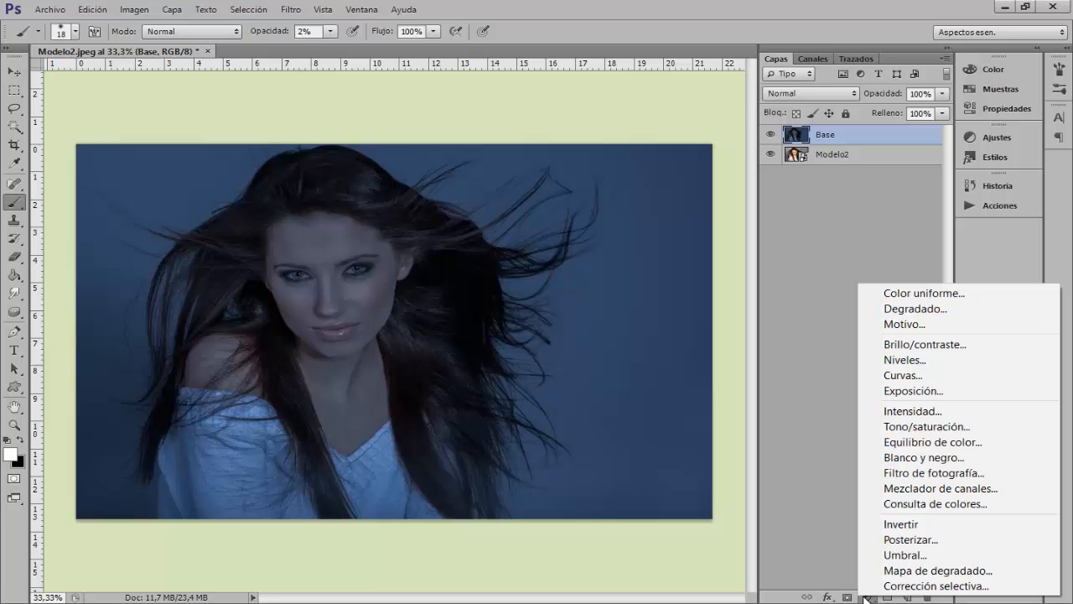
pyautogui.click(908, 570)
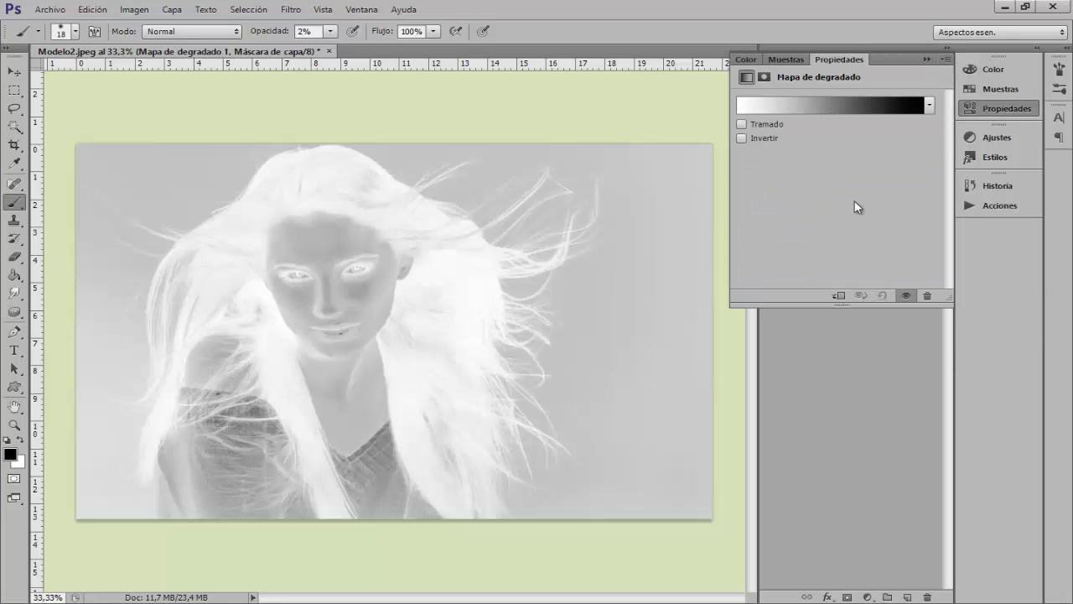
# Load the gradient file Degradado.grd and apply its Chrome Bar 145 gradient to the gradient map
pyautogui.click(809, 108)
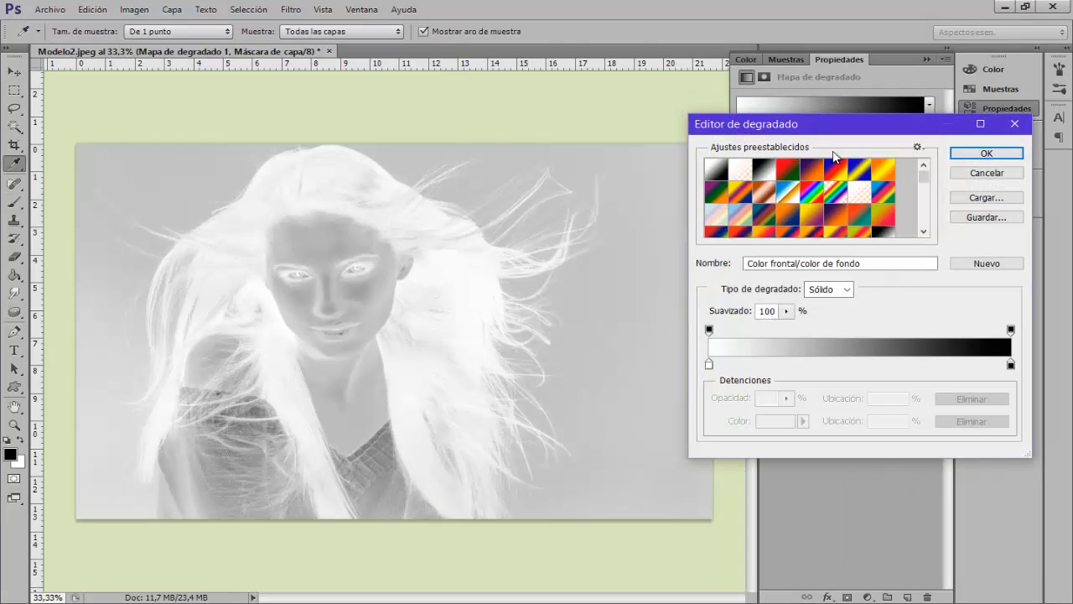
pyautogui.click(985, 198)
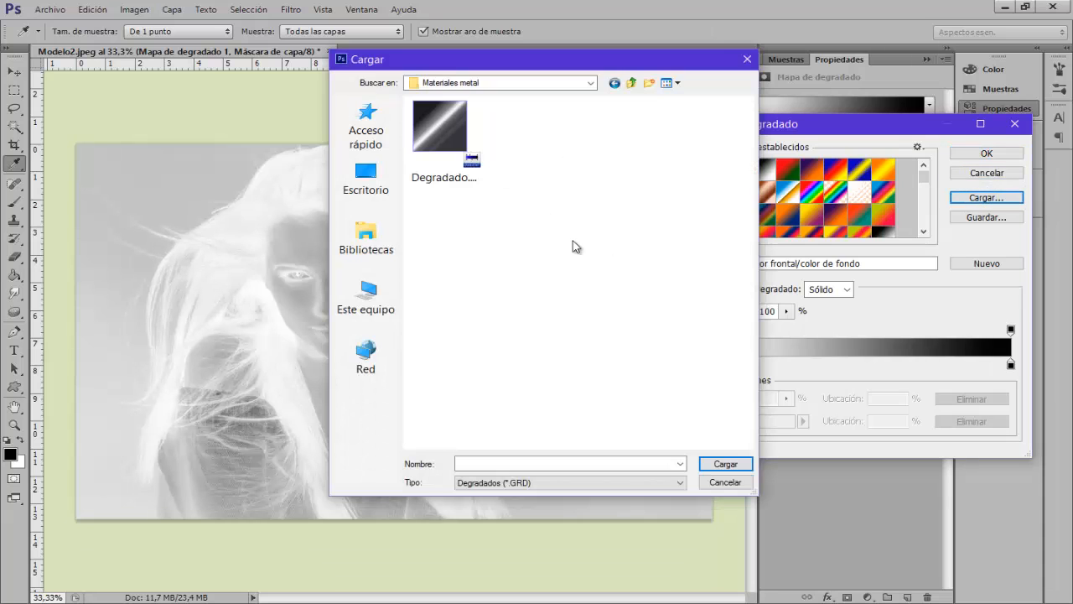
pyautogui.click(442, 157)
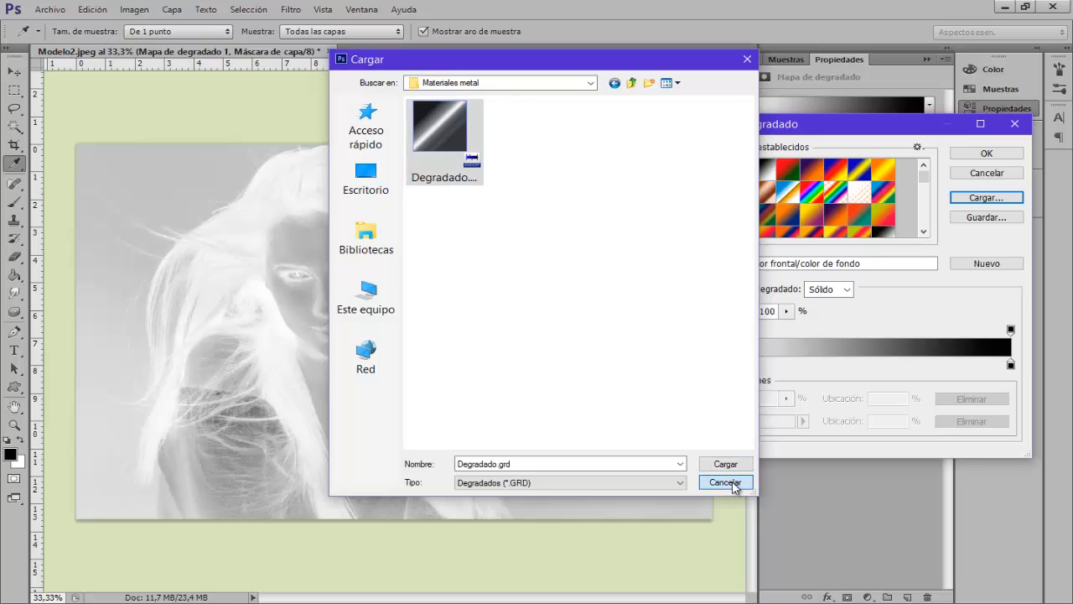
pyautogui.press('Return')
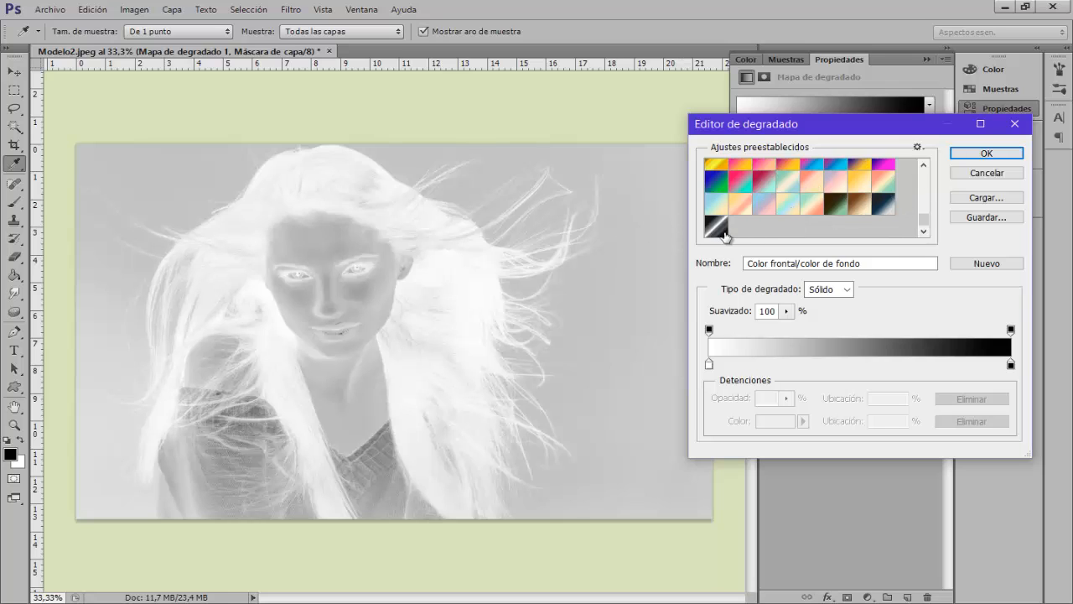
pyautogui.click(720, 232)
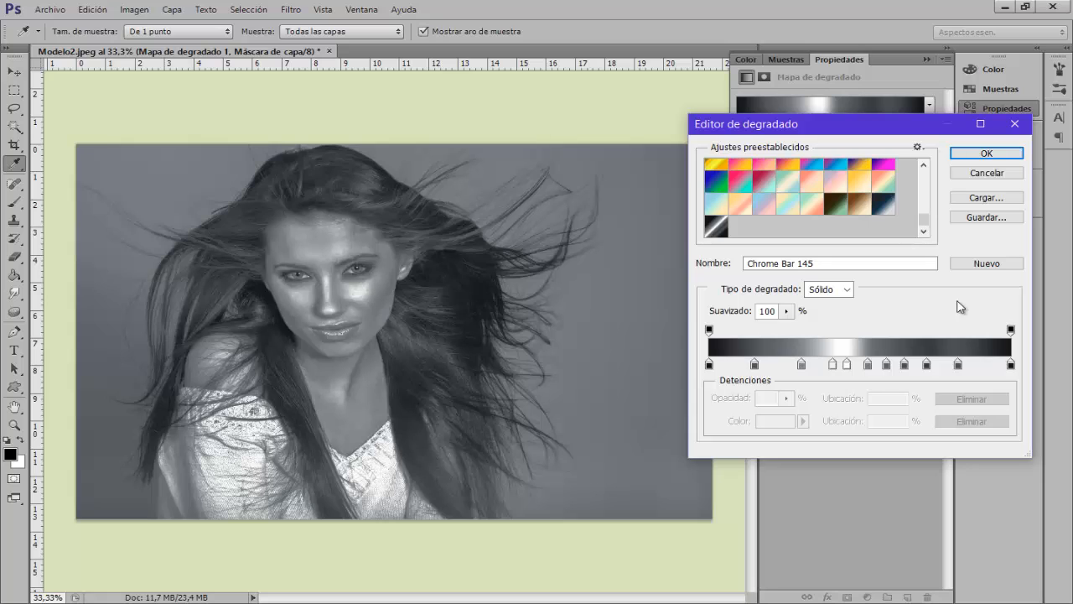
pyautogui.click(998, 153)
pyautogui.click(1001, 106)
pyautogui.press('b')
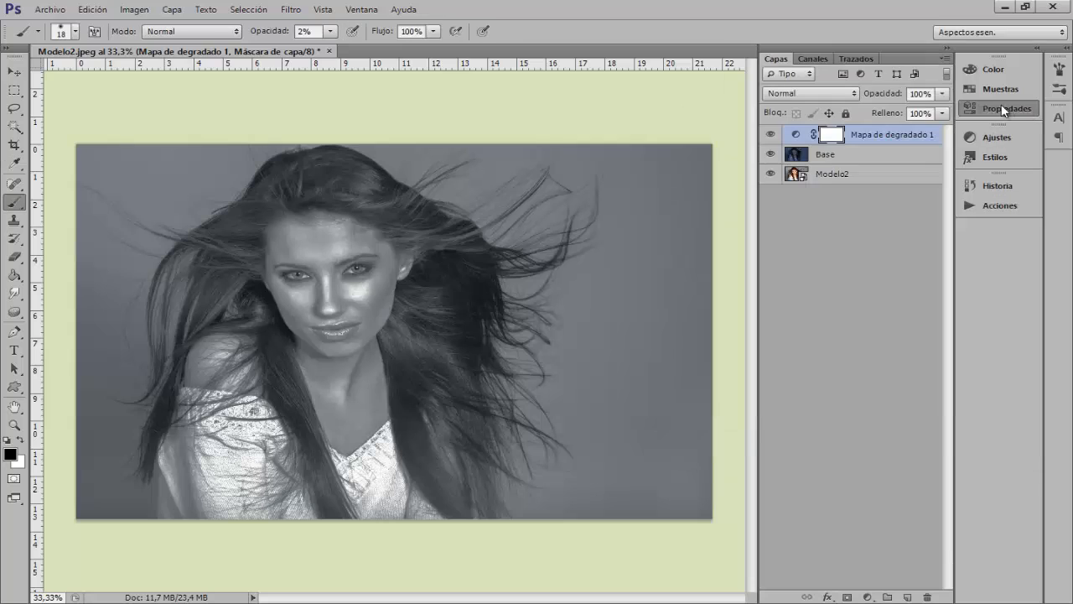
# Compare the image with and without the gradient map by toggling its layer's visibility
pyautogui.click(771, 135)
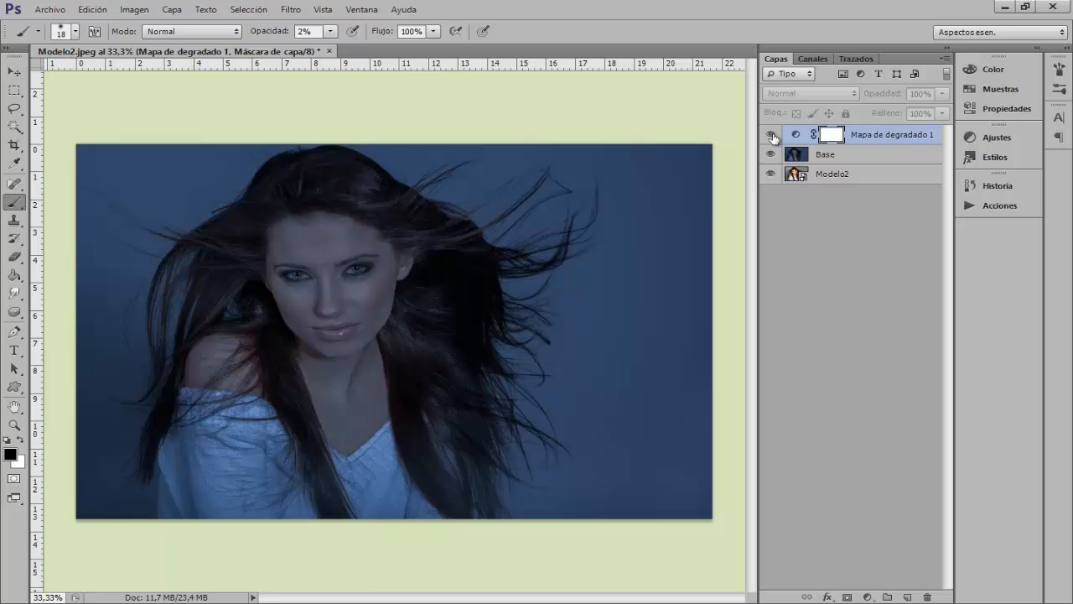
pyautogui.click(771, 135)
pyautogui.click(771, 135)
pyautogui.click(771, 135)
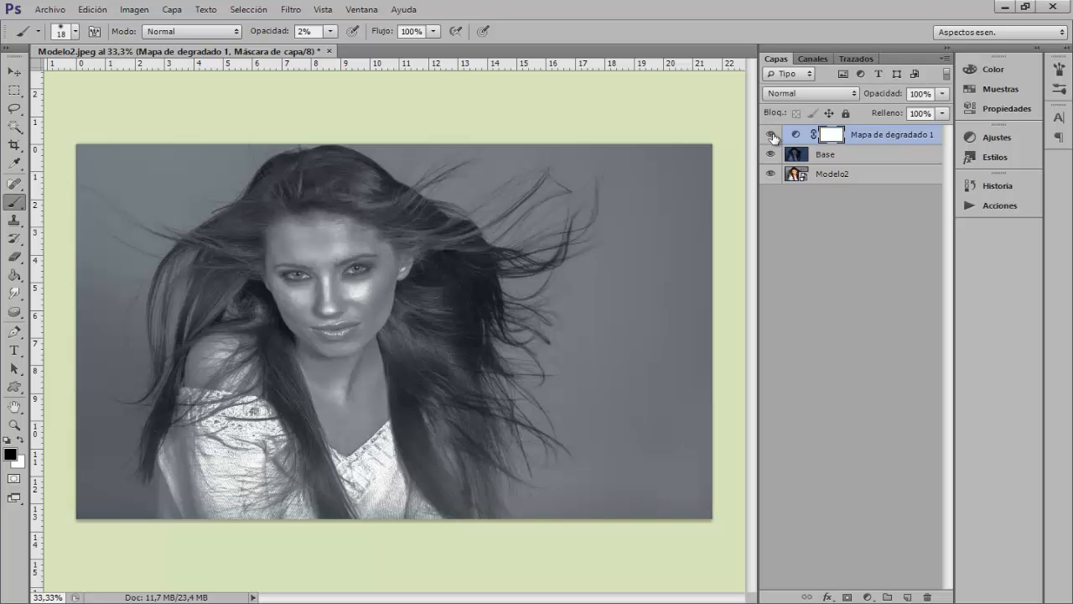
pyautogui.click(771, 135)
pyautogui.click(771, 135)
# Set the gradient map layer's blend mode to Superponer (Overlay) and its opacity to 86%
pyautogui.click(810, 96)
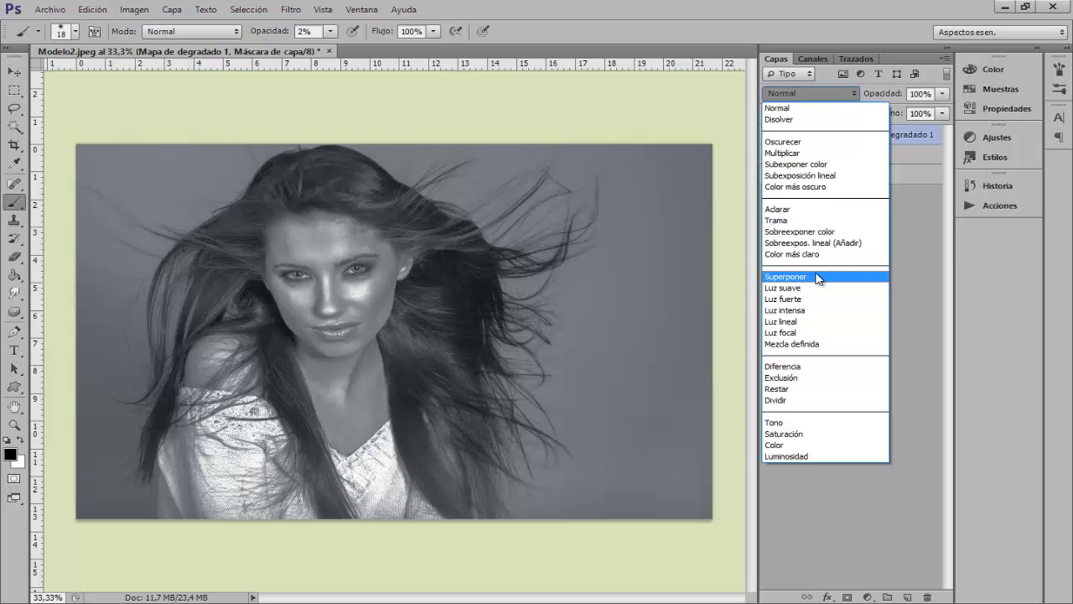
pyautogui.click(817, 277)
pyautogui.click(805, 93)
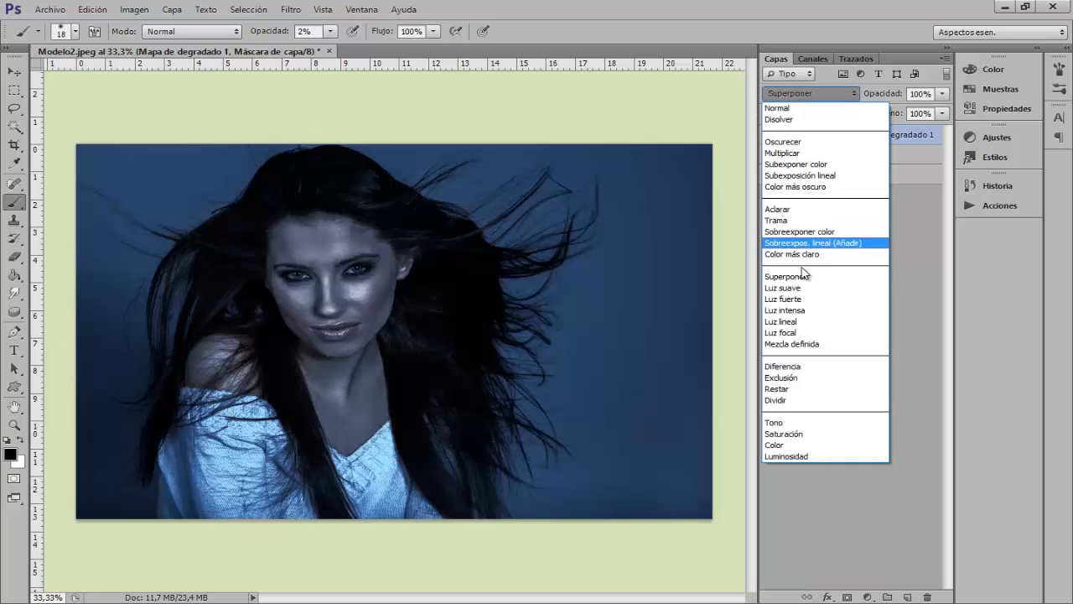
pyautogui.click(800, 289)
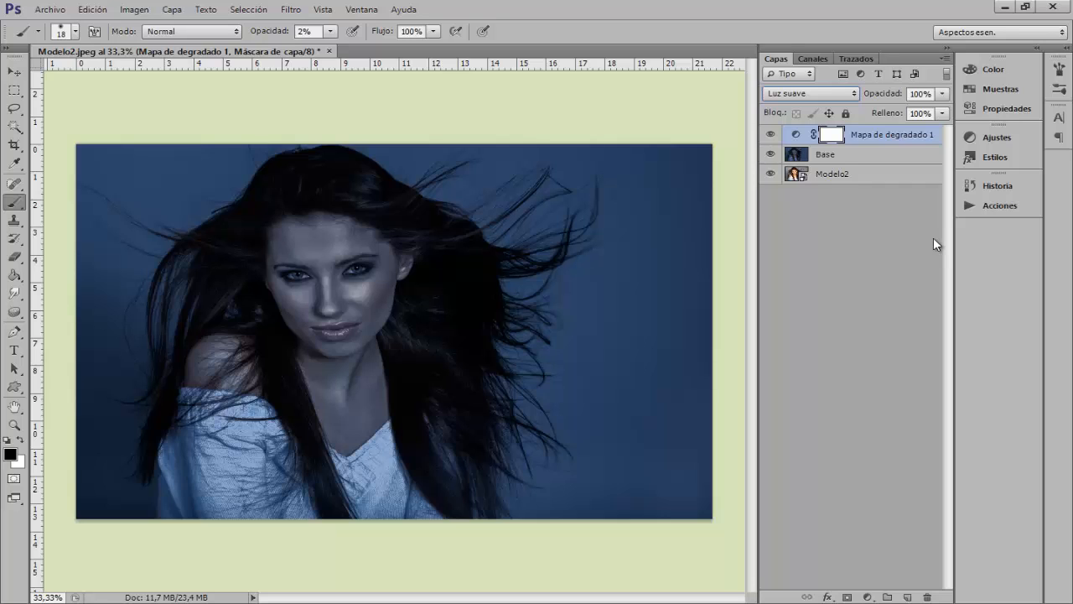
pyautogui.click(843, 95)
pyautogui.click(817, 278)
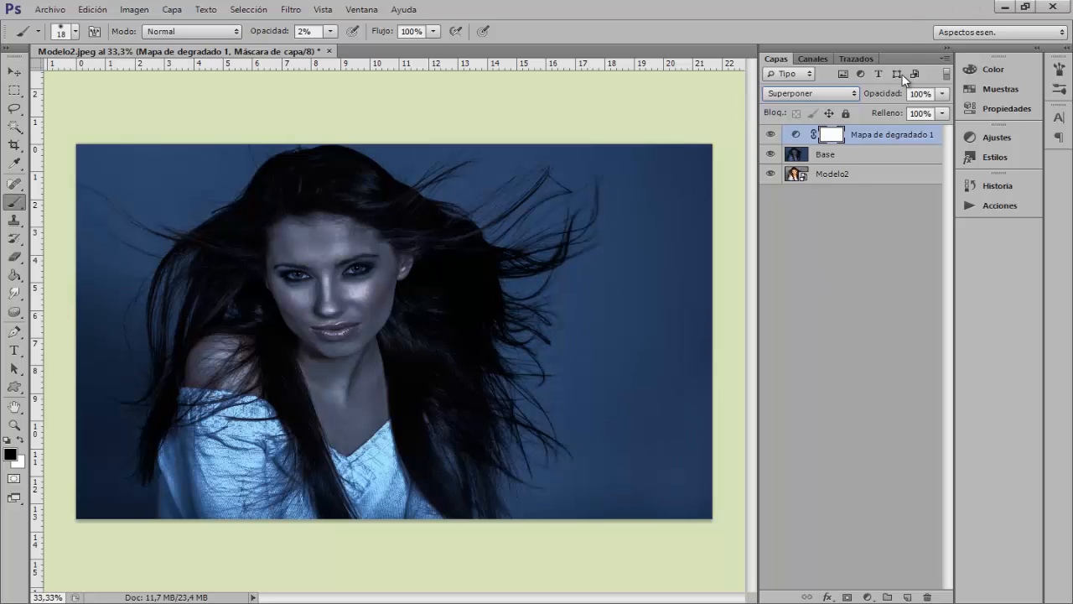
pyautogui.moveTo(890, 94); pyautogui.dragTo(881, 97)
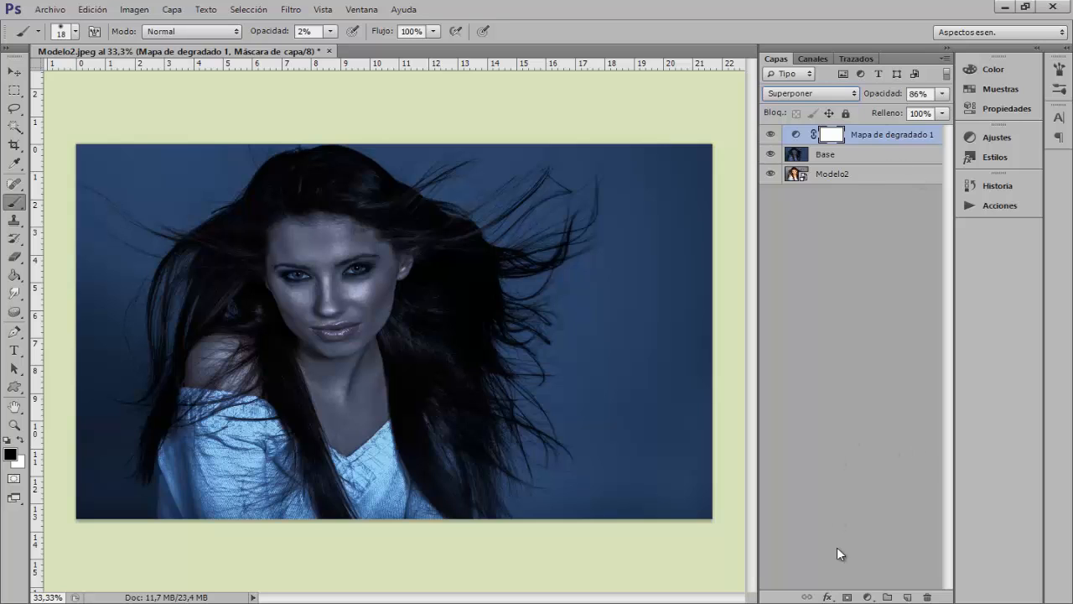
# Add a Color Lookup adjustment layer using the Candlelight.CUBE 3DLUT, with data order BGR and table order RGB
pyautogui.click(869, 596)
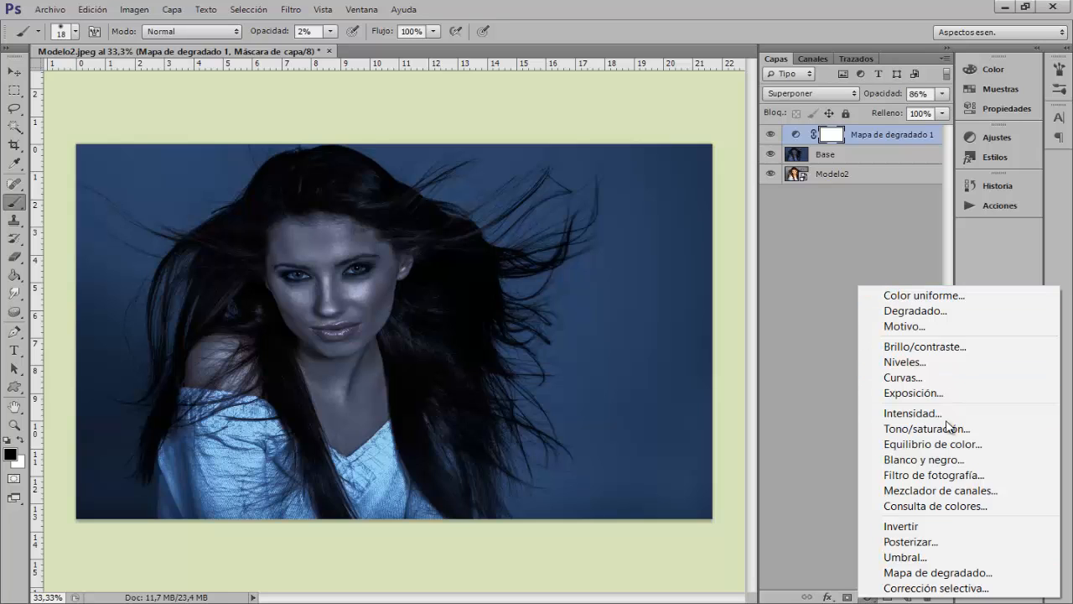
pyautogui.click(944, 506)
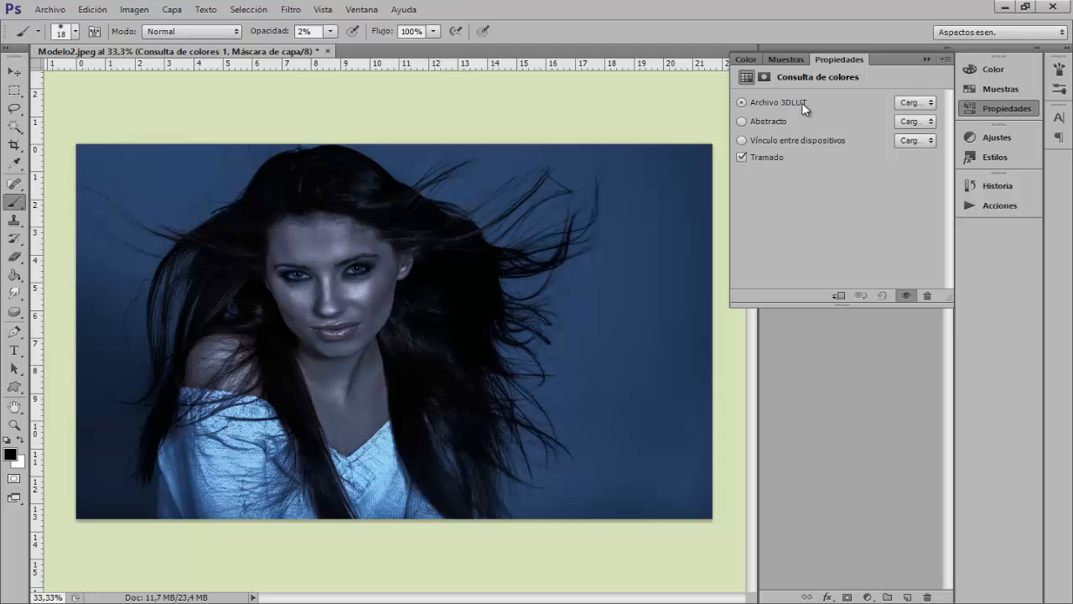
pyautogui.click(929, 104)
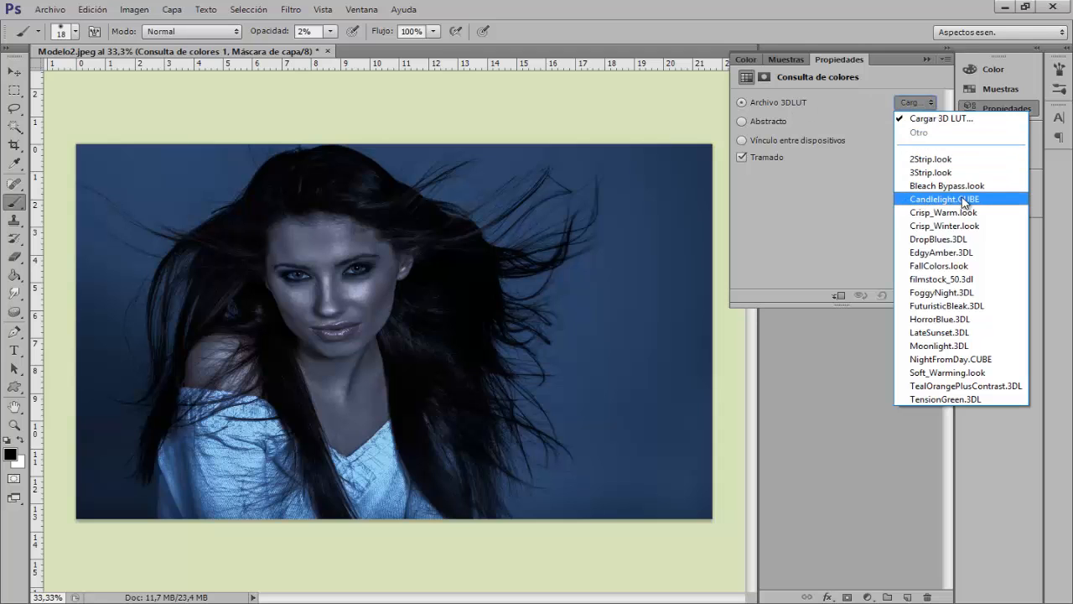
pyautogui.click(990, 201)
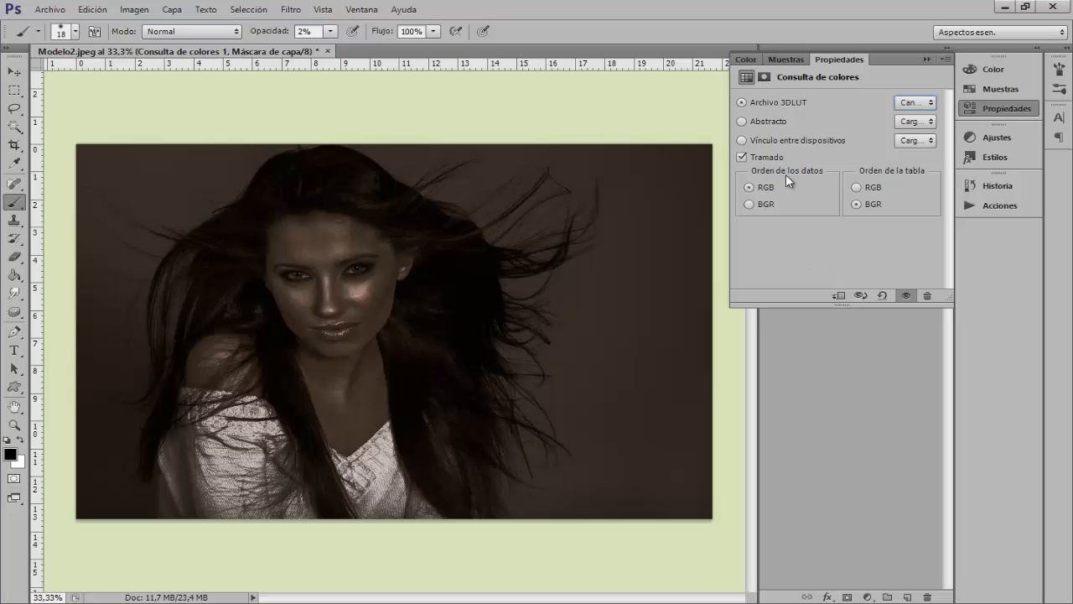
pyautogui.click(750, 203)
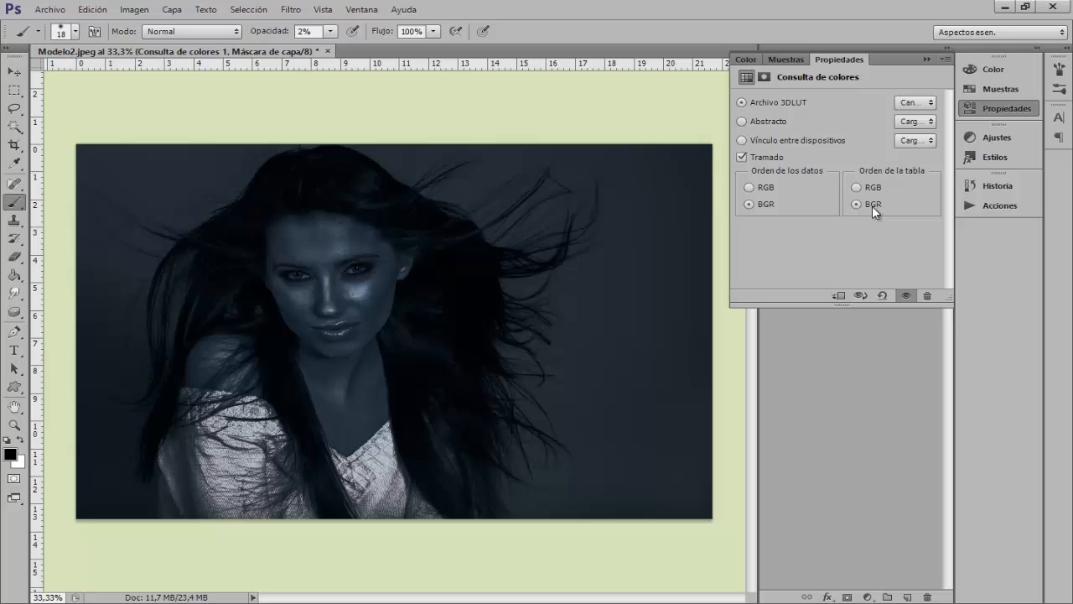
pyautogui.click(856, 188)
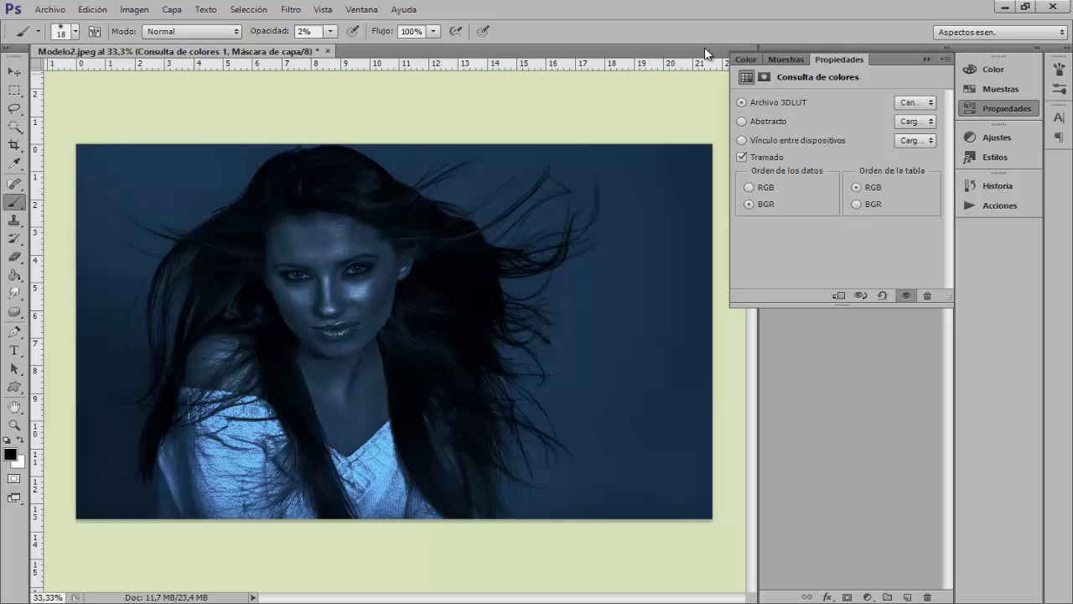
pyautogui.click(926, 58)
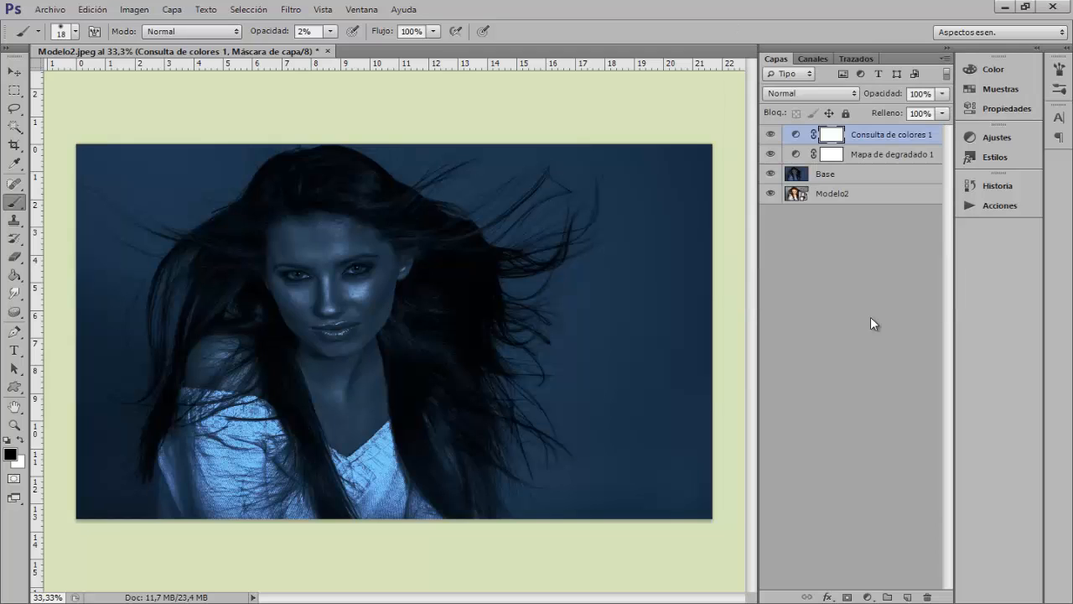
# Add a Hue/Saturation adjustment layer with Colorize enabled, hue about 218 and saturation 17
pyautogui.click(870, 596)
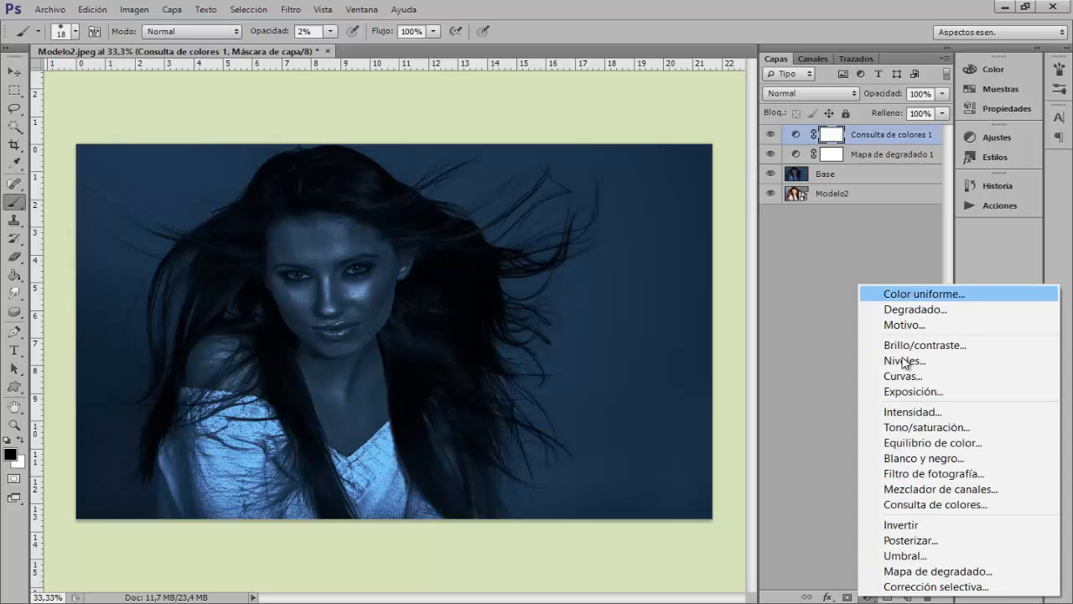
pyautogui.click(906, 428)
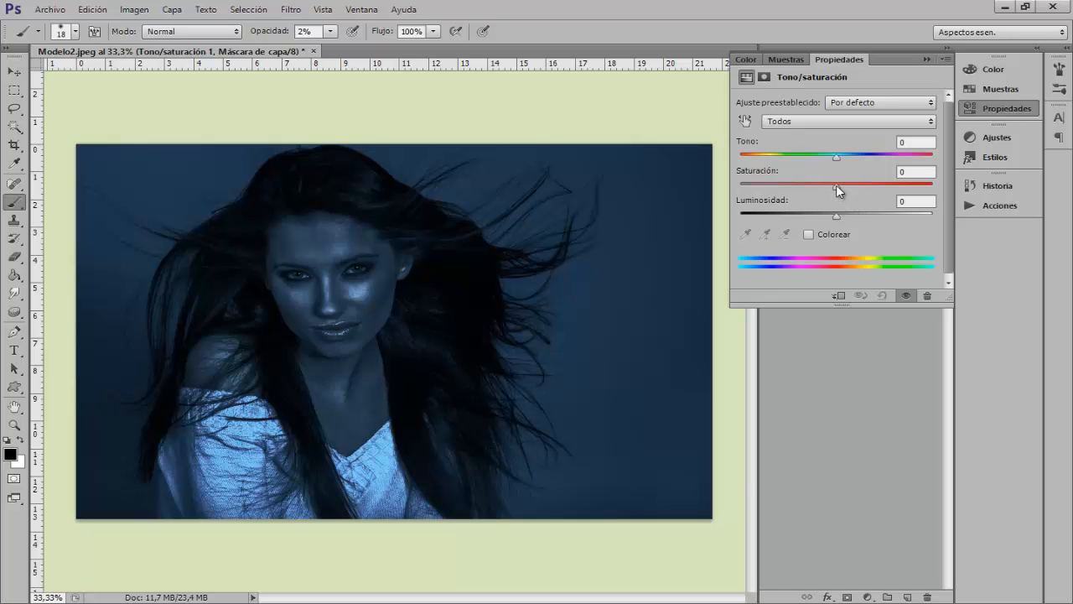
pyautogui.moveTo(835, 185); pyautogui.dragTo(821, 189)
pyautogui.click(809, 235)
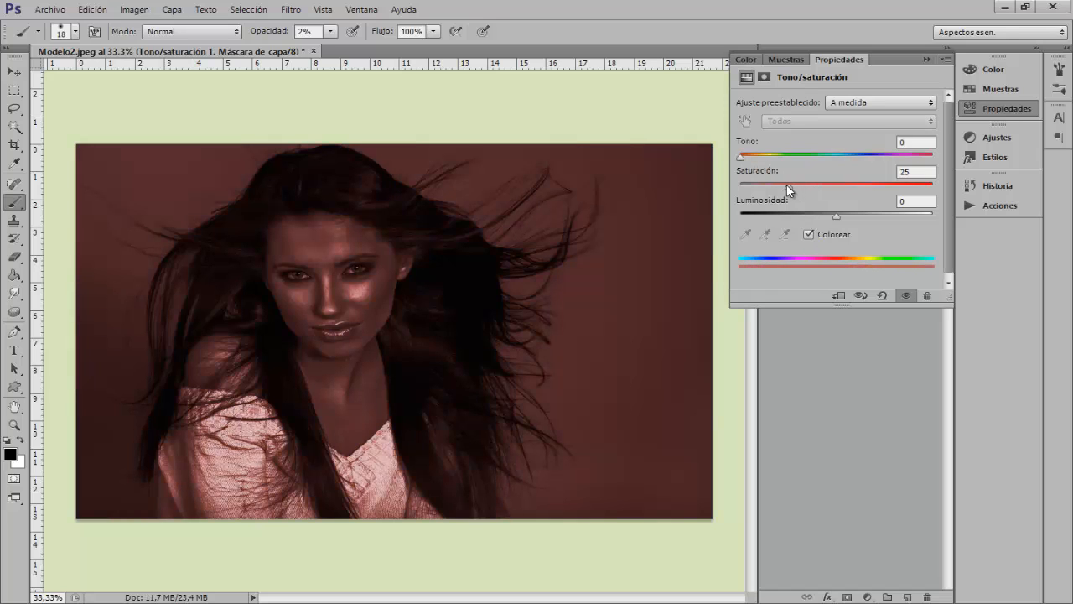
pyautogui.moveTo(790, 186); pyautogui.dragTo(777, 187)
pyautogui.moveTo(741, 158); pyautogui.dragTo(855, 156)
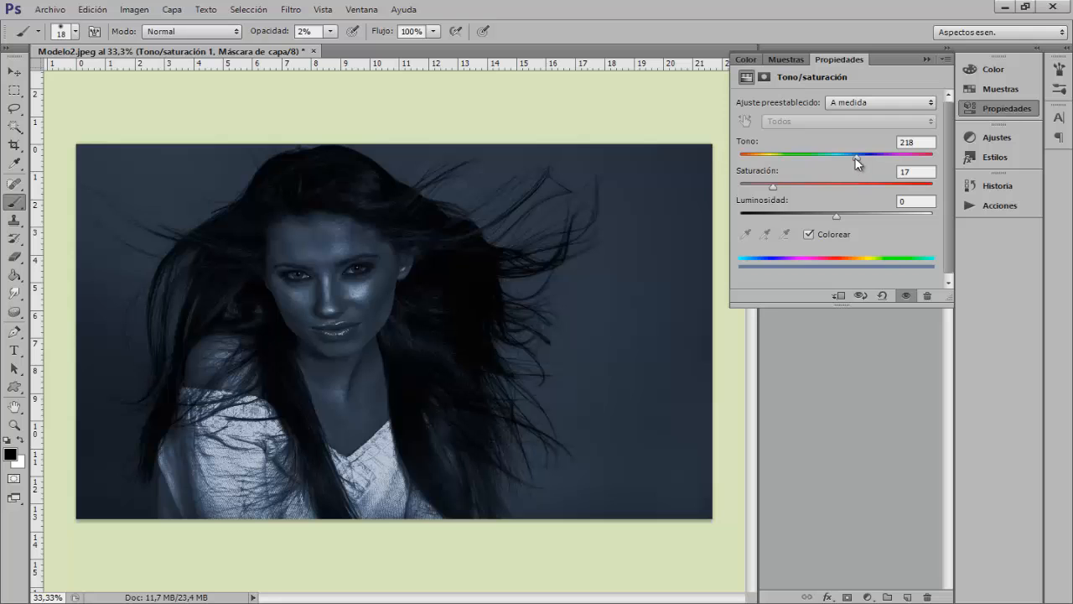
pyautogui.moveTo(856, 160)
pyautogui.mouseDown()
pyautogui.moveTo(758, 161)
pyautogui.moveTo(860, 157)
pyautogui.mouseUp()
pyautogui.moveTo(856, 156); pyautogui.dragTo(857, 156)
pyautogui.click(845, 376)
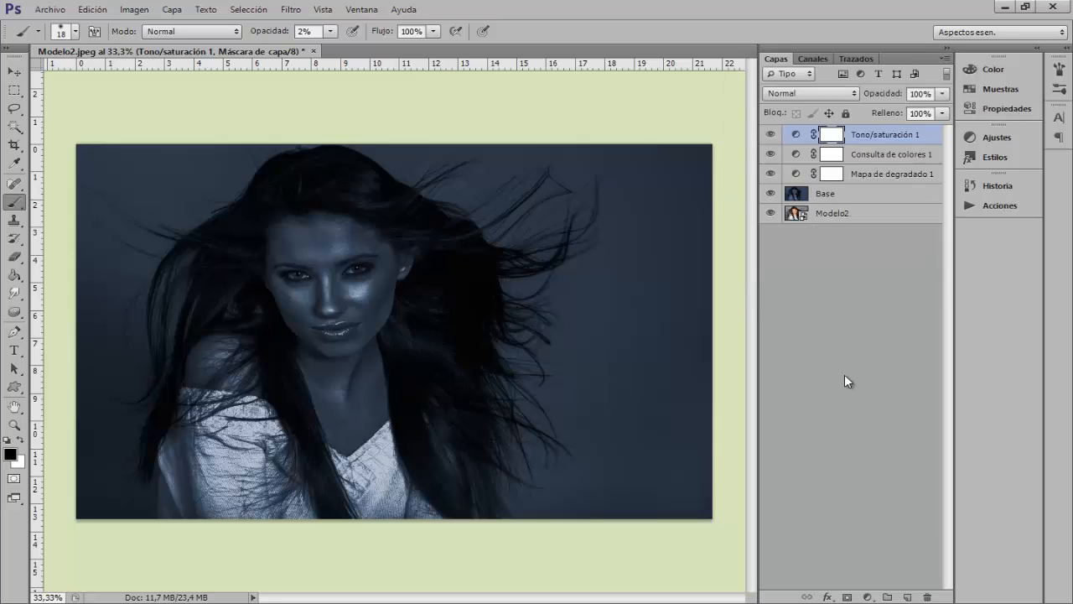
# Add a Curves adjustment layer and shape the RGB curve into a gentle S, lowering the shadows and raising the highlights
pyautogui.click(868, 597)
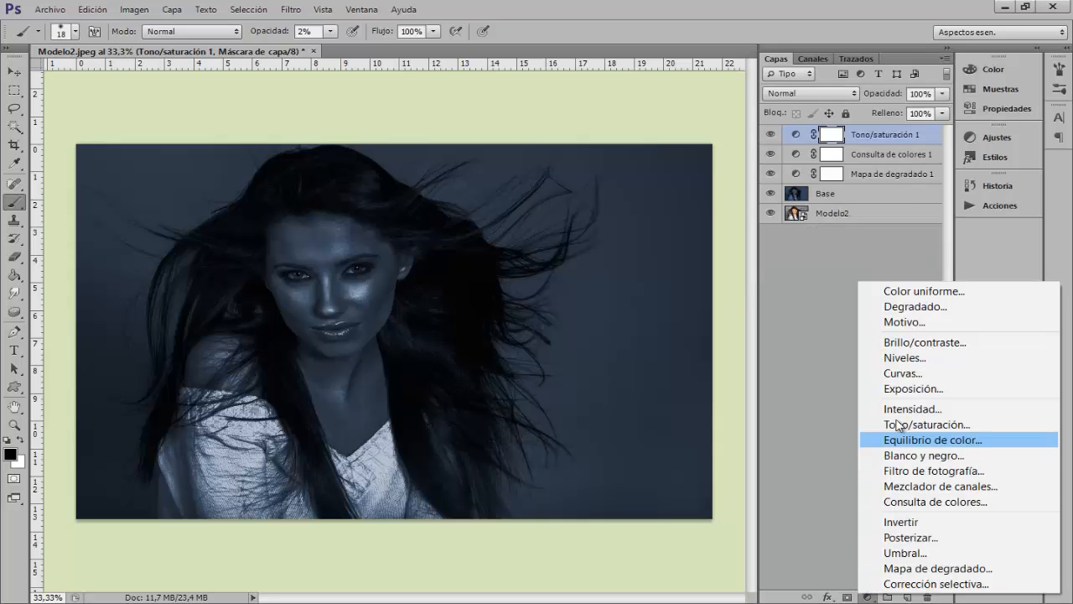
pyautogui.click(917, 377)
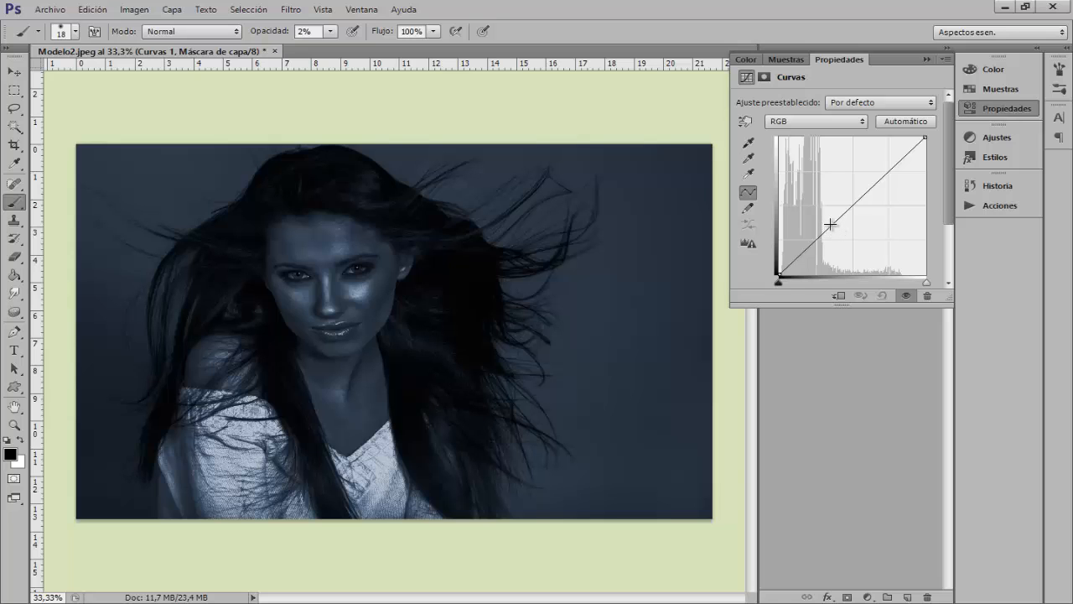
pyautogui.moveTo(830, 225); pyautogui.dragTo(828, 234)
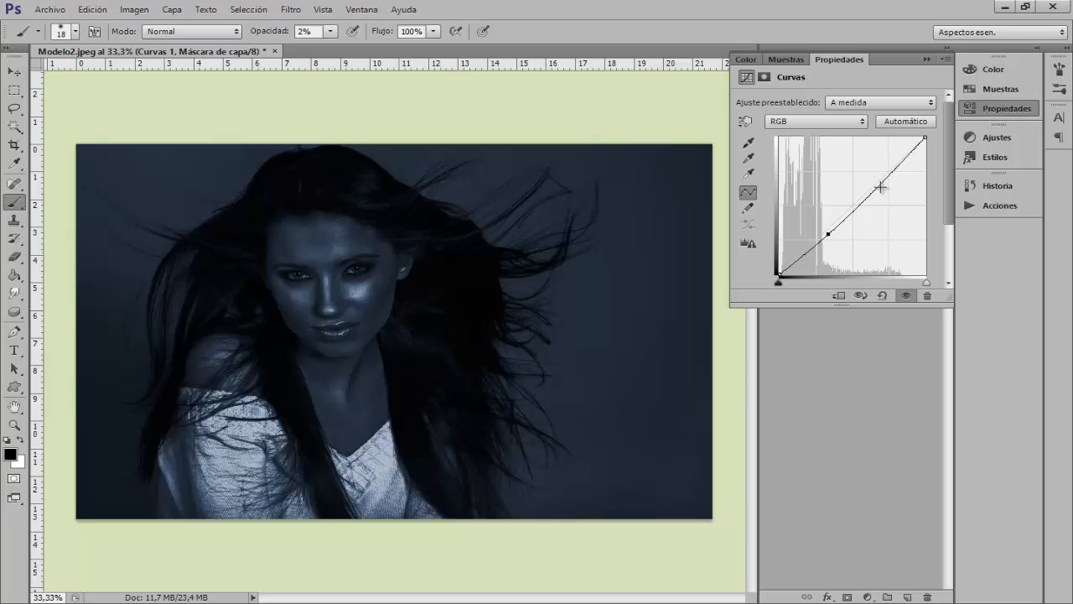
pyautogui.moveTo(878, 186); pyautogui.dragTo(872, 184)
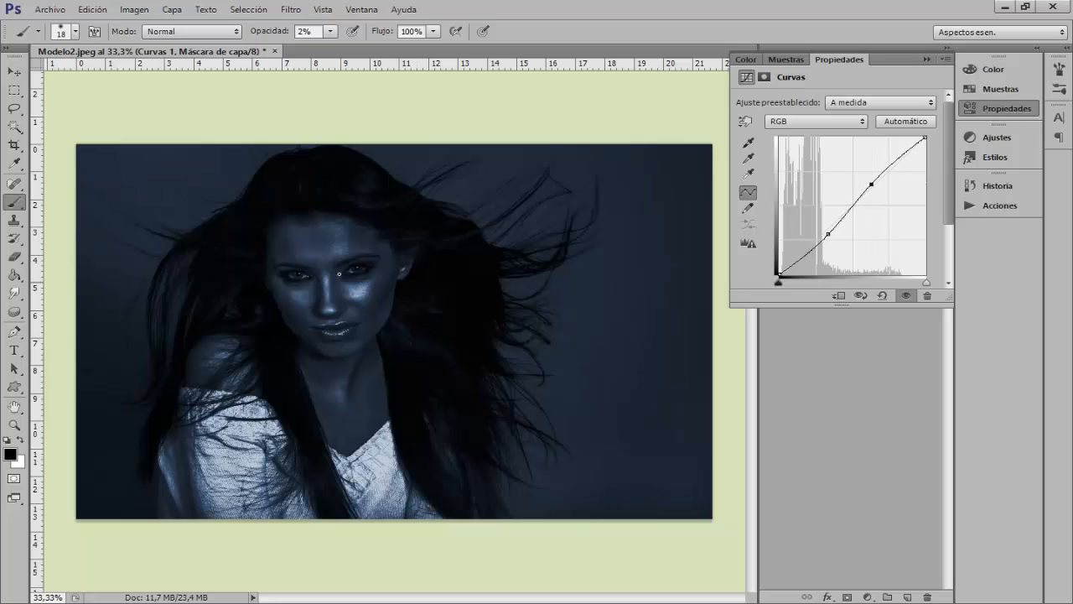
pyautogui.click(993, 107)
# Check the Curves effect by toggling its layer's visibility, and slightly readjust the RGB curve's shadow point
pyautogui.click(769, 136)
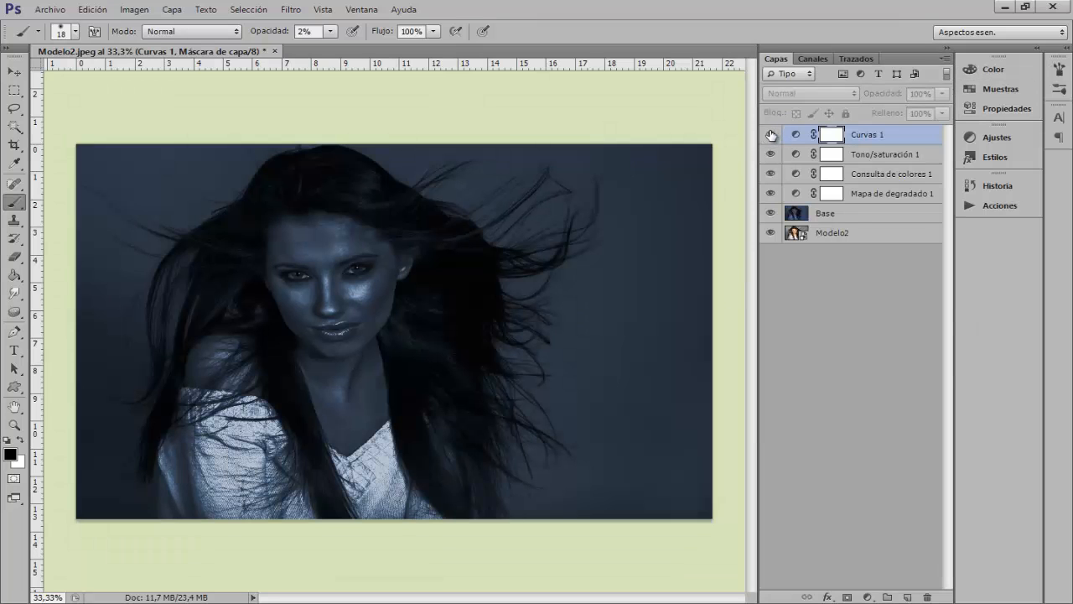
pyautogui.click(771, 135)
pyautogui.click(772, 135)
pyautogui.click(772, 135)
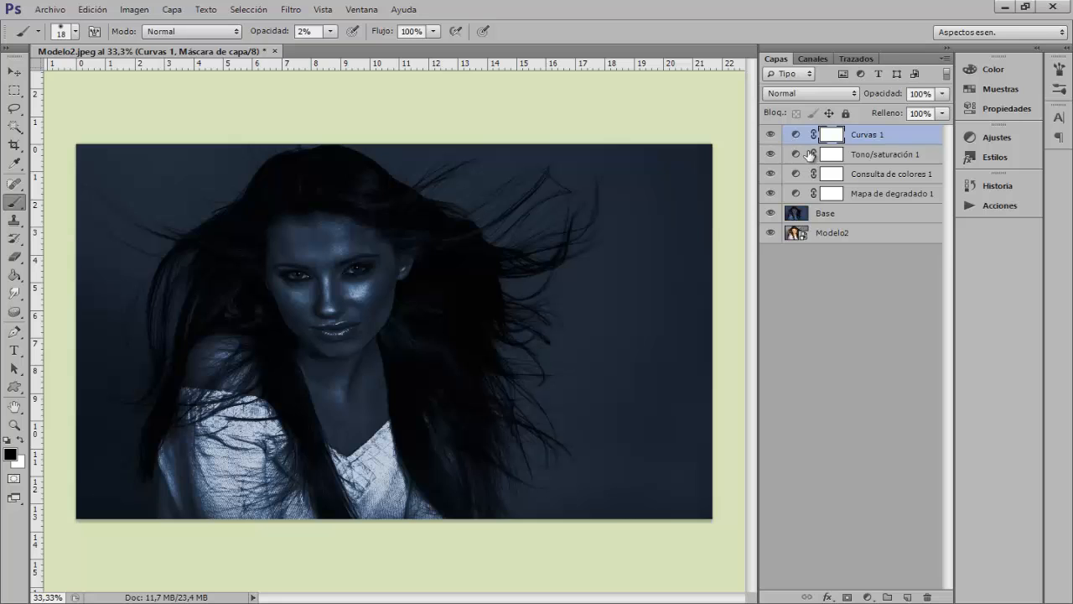
pyautogui.doubleClick(799, 136)
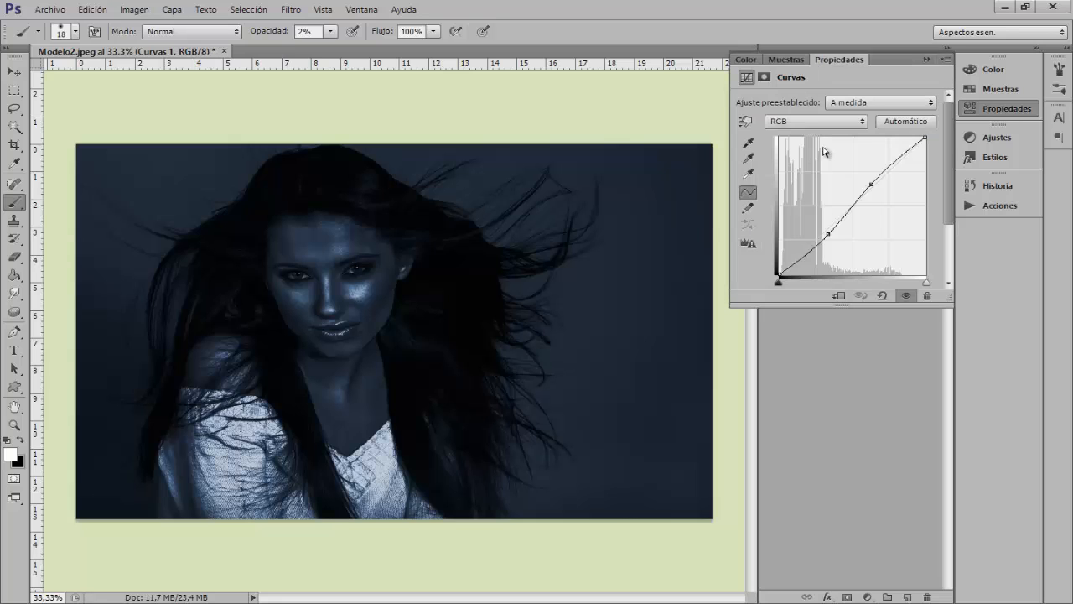
pyautogui.click(829, 233)
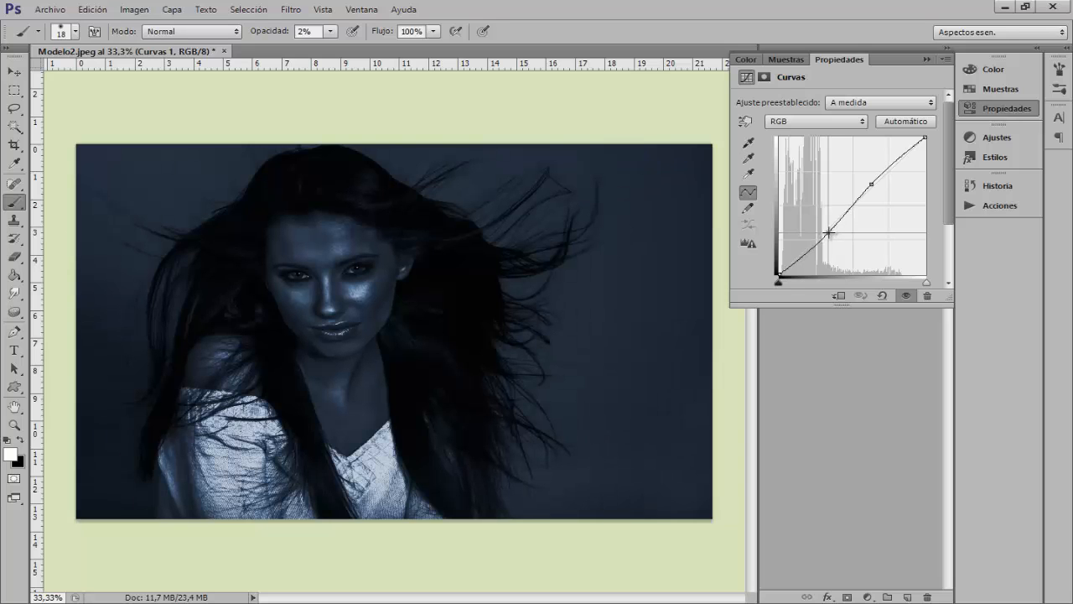
pyautogui.moveTo(829, 233); pyautogui.dragTo(827, 234)
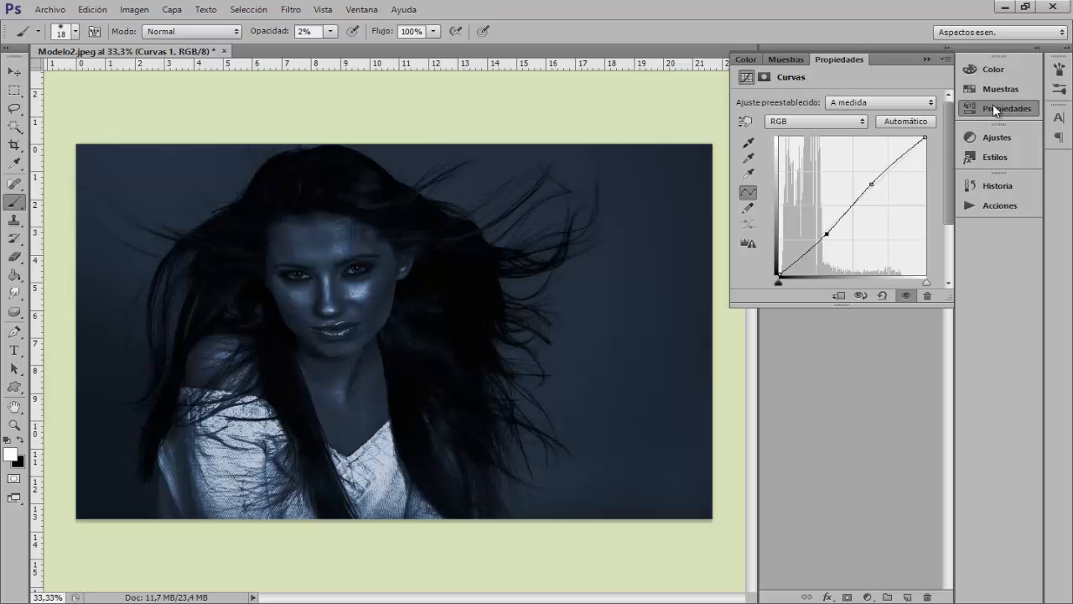
# Lower the upper midtones of the blue channel slightly in the Curves adjustment
pyautogui.click(788, 124)
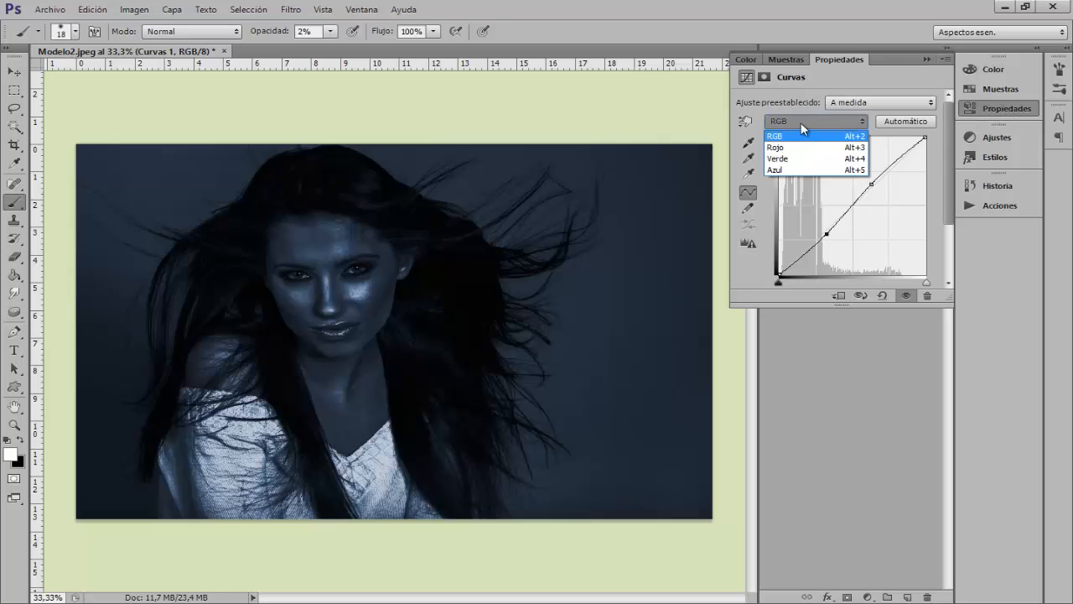
pyautogui.click(797, 171)
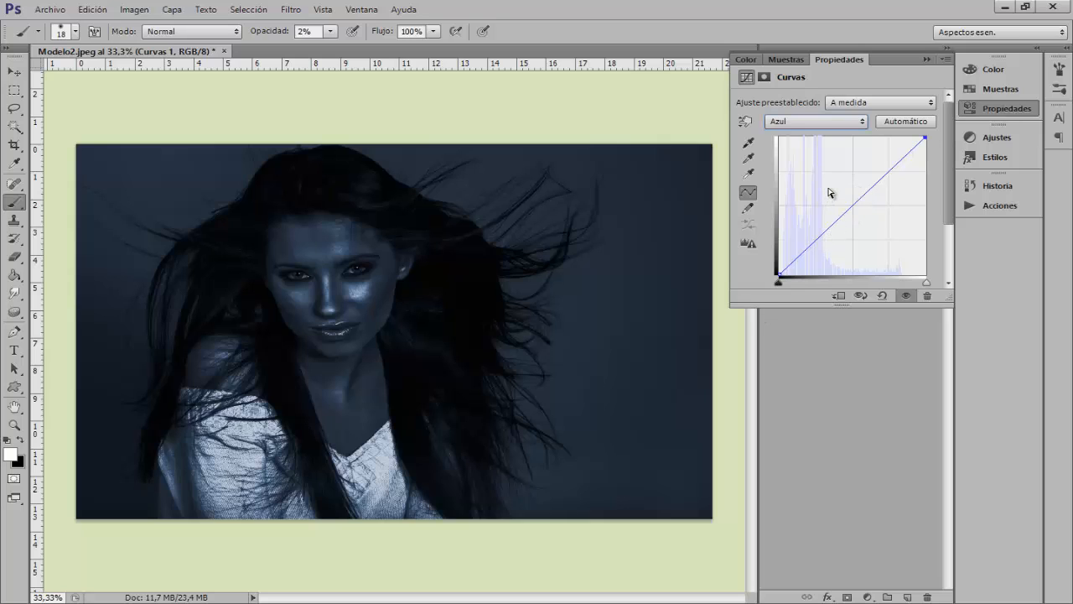
pyautogui.click(801, 124)
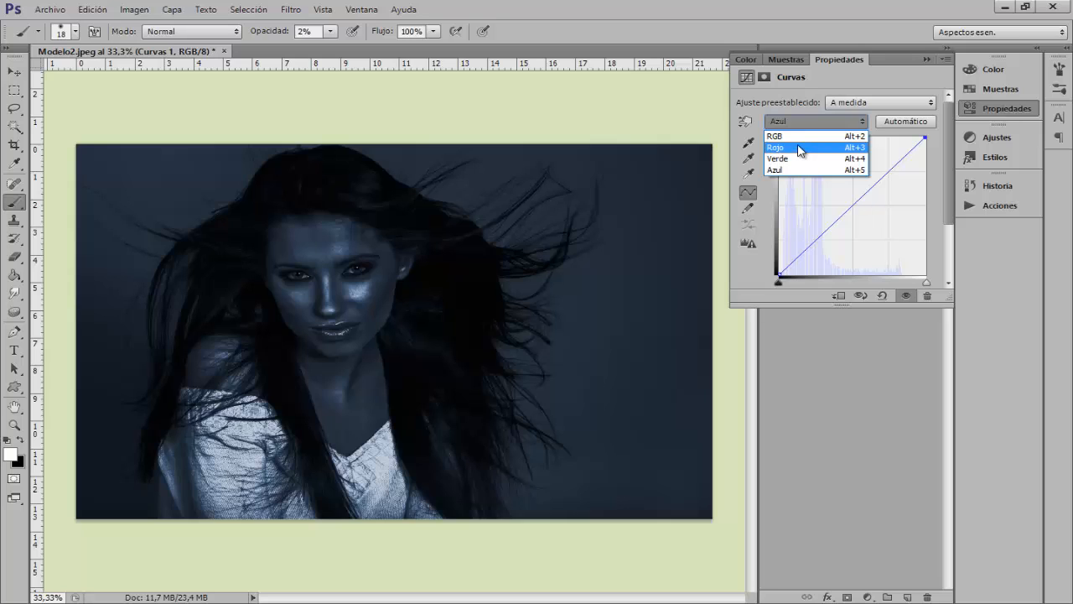
pyautogui.click(795, 171)
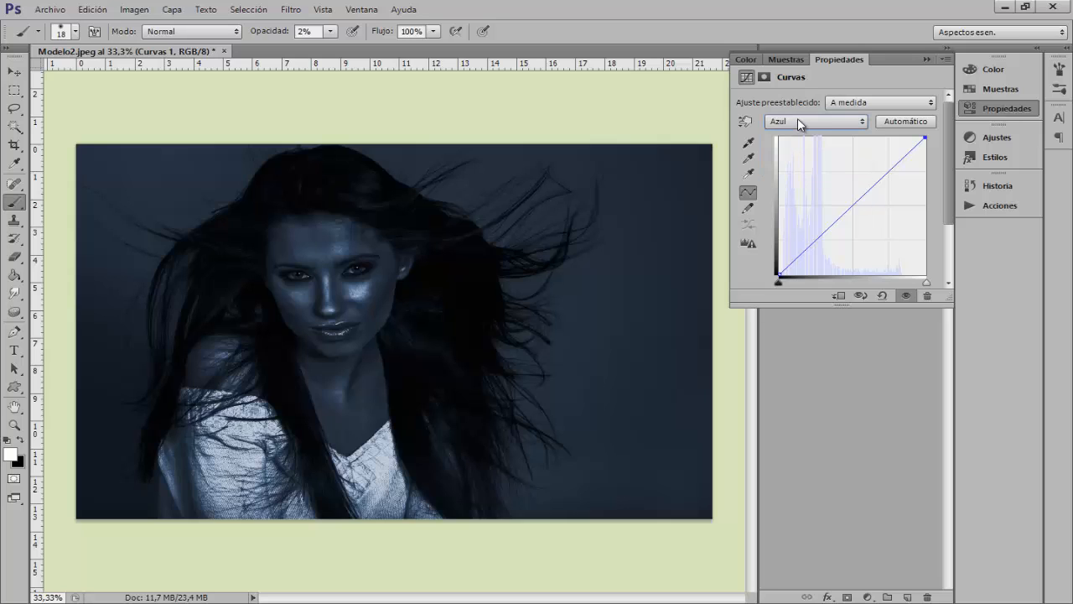
pyautogui.click(865, 193)
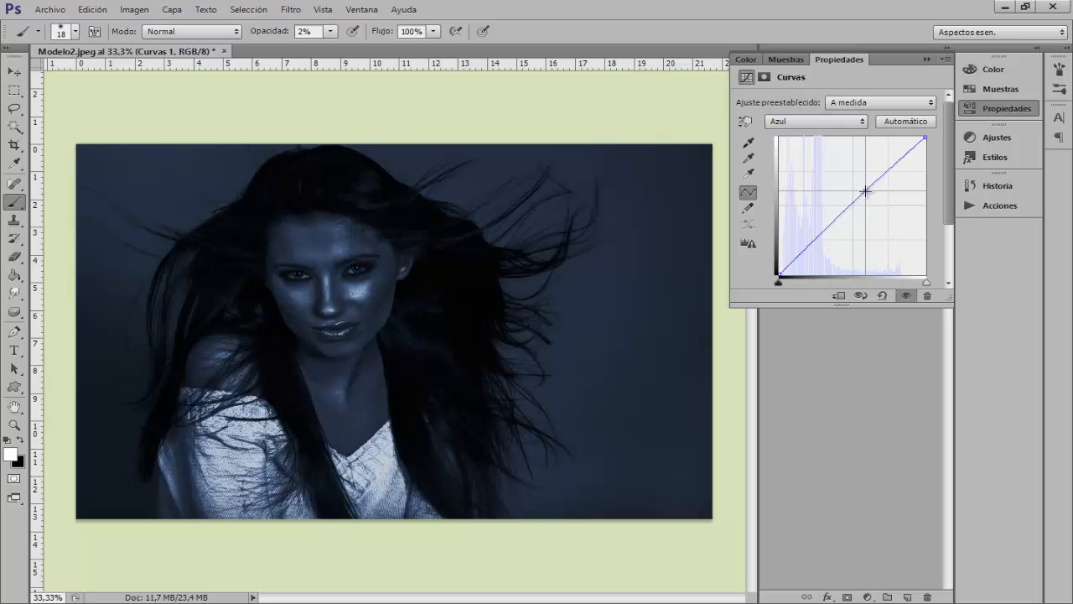
pyautogui.moveTo(863, 188); pyautogui.dragTo(863, 194)
pyautogui.click(992, 107)
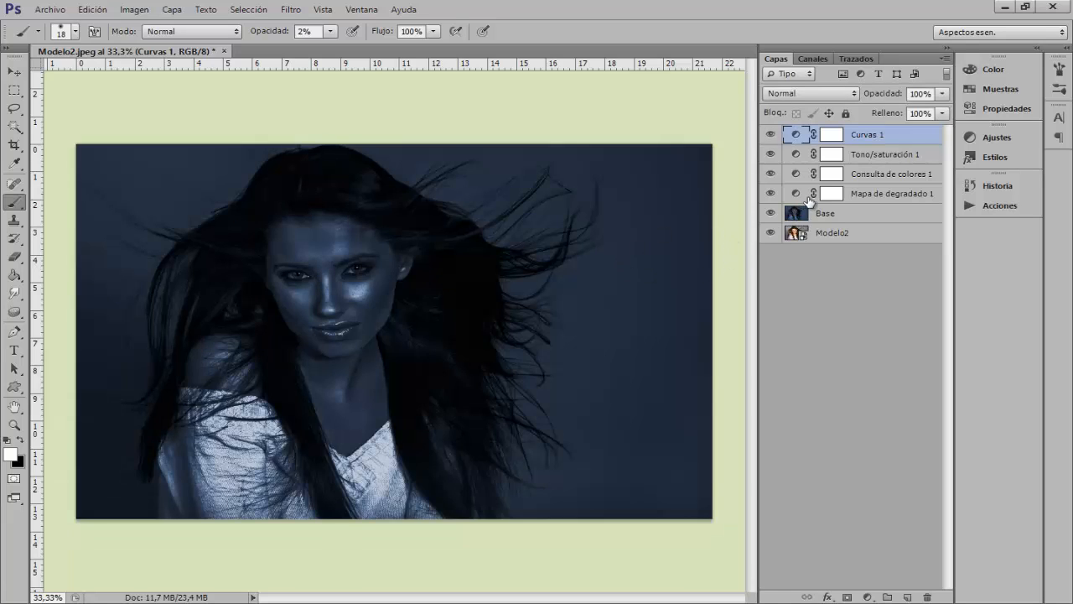
pyautogui.click(887, 195)
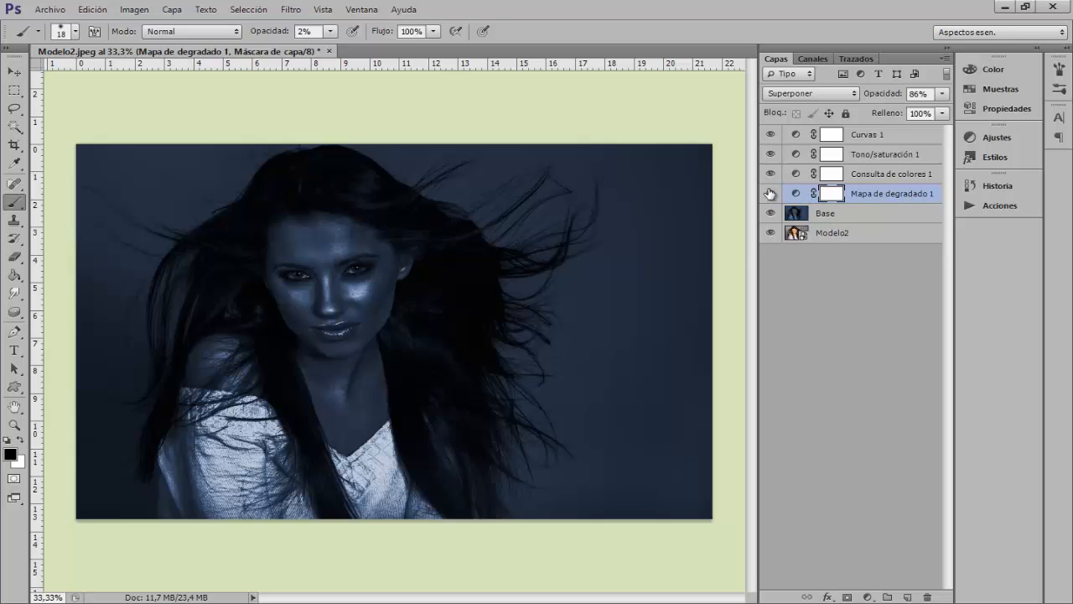
pyautogui.moveTo(882, 94); pyautogui.dragTo(896, 97)
pyautogui.moveTo(882, 100); pyautogui.dragTo(921, 111)
# Group the four adjustment layers from Curvas 1 down to Mapa de degradado 1 and name the group Ajustes
pyautogui.click(880, 137)
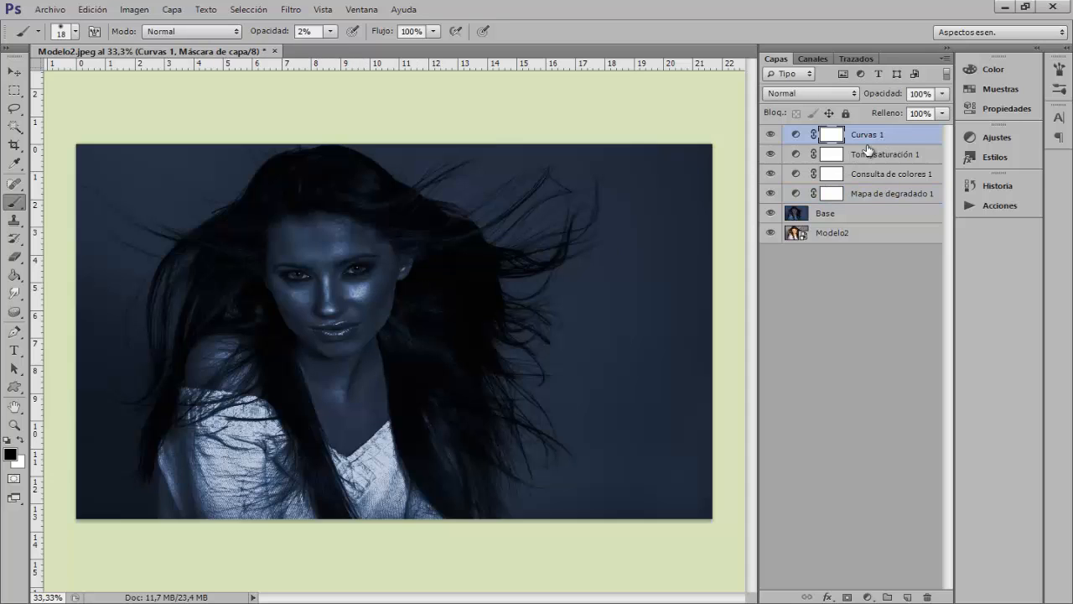
pyautogui.keyDown('shift'); pyautogui.click(878, 198); pyautogui.keyUp('shift')
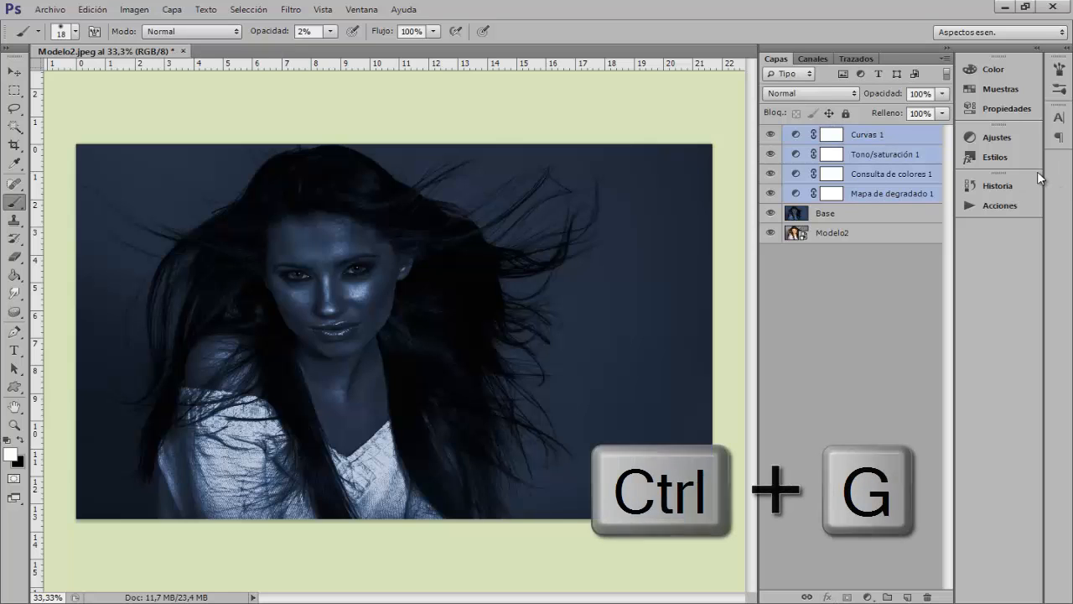
pyautogui.hotkey('ctrl', 'g')
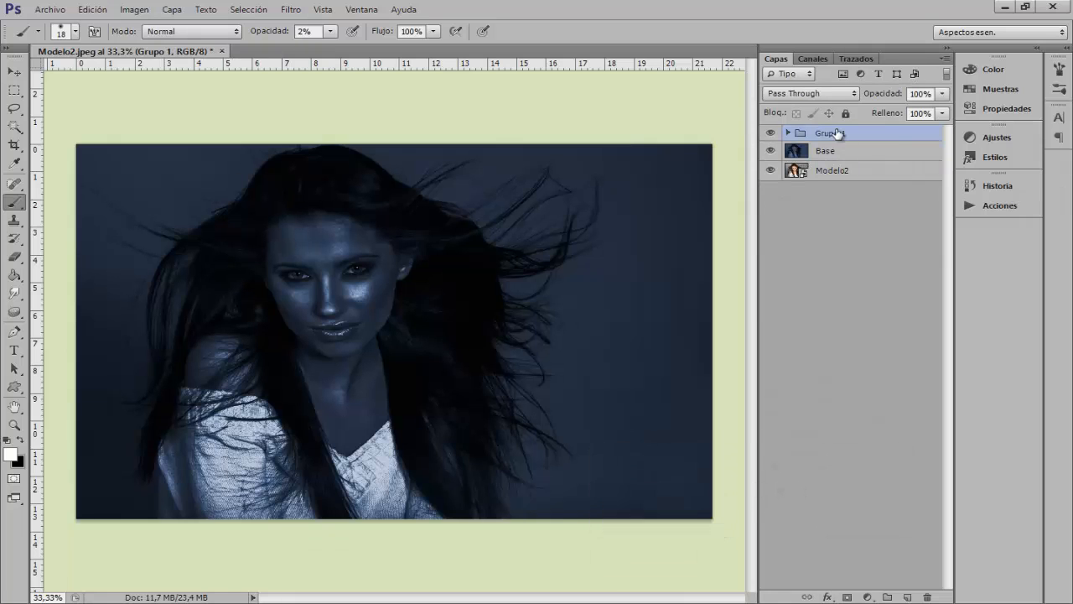
pyautogui.doubleClick(865, 135)
pyautogui.write('Ajustes')
pyautogui.press('Return')
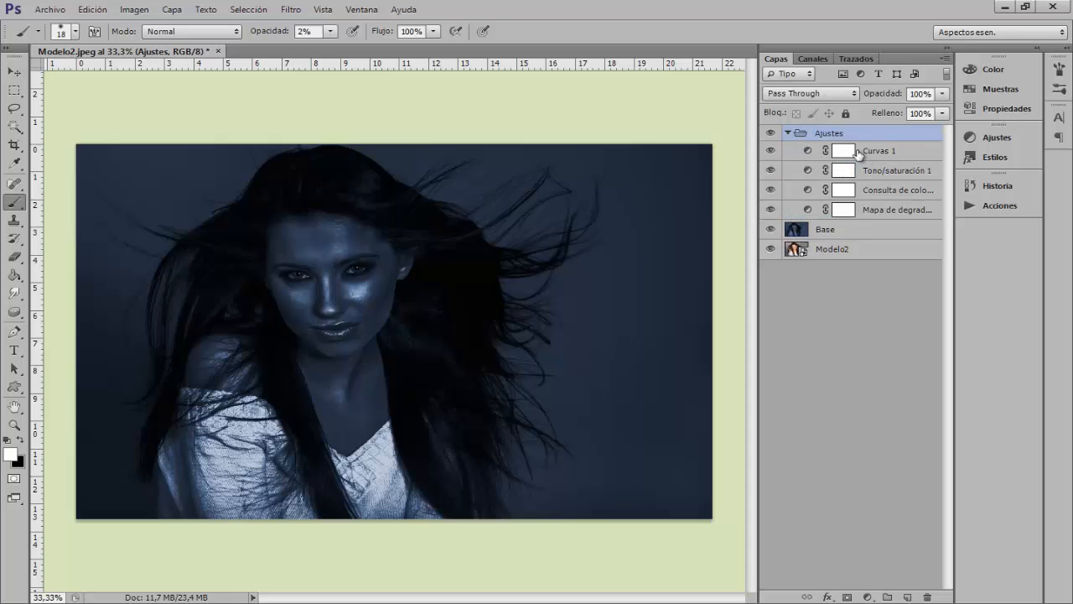
# Select the gradient map layer's mask and set the brush to 96 px at 34% opacity
pyautogui.click(849, 214)
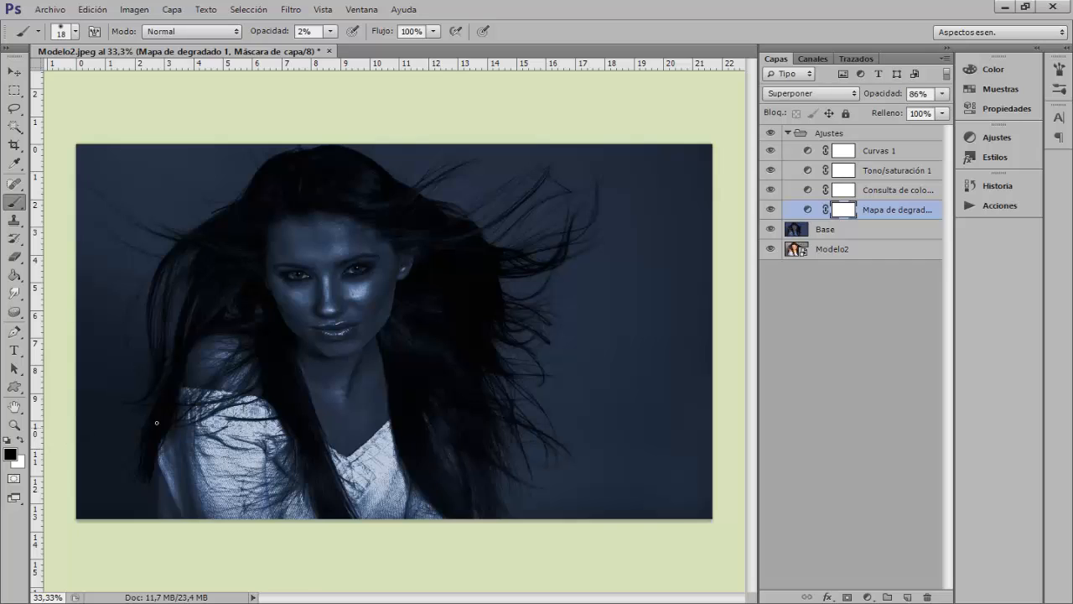
pyautogui.moveTo(262, 33)
pyautogui.mouseDown()
pyautogui.moveTo(302, 34)
pyautogui.moveTo(288, 34)
pyautogui.mouseUp()
pyautogui.moveTo(389, 367)
pyautogui.mouseDown()
pyautogui.moveTo(398, 365)
pyautogui.moveTo(382, 368)
pyautogui.moveTo(349, 291)
pyautogui.mouseUp()
# Collapse the Ajustes group, group it with the Base layer, and name the new group Metal
pyautogui.click(788, 132)
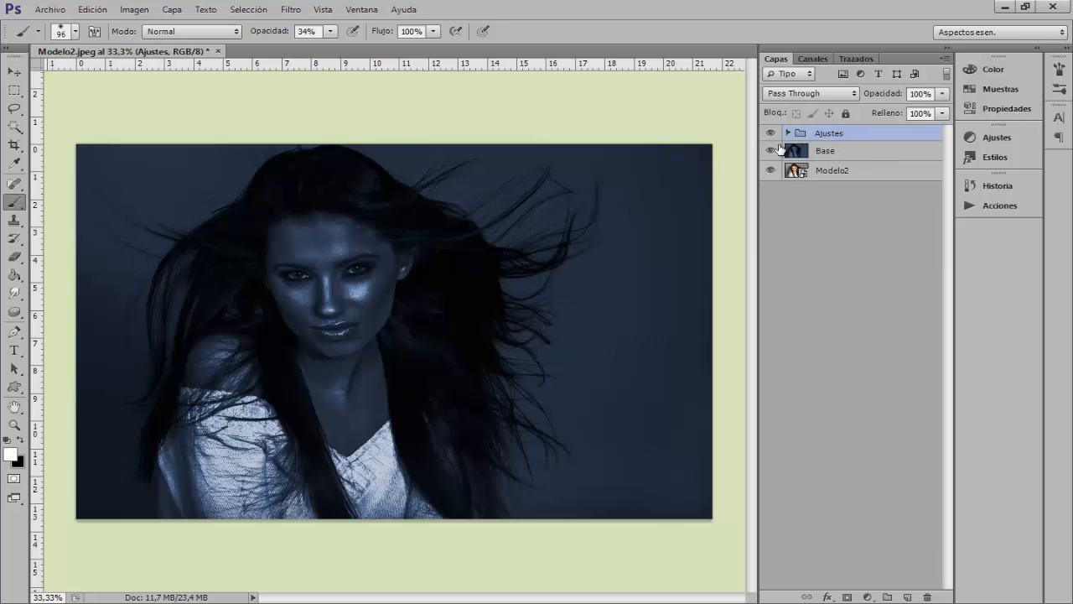
pyautogui.keyDown('shift'); pyautogui.click(841, 152); pyautogui.keyUp('shift')
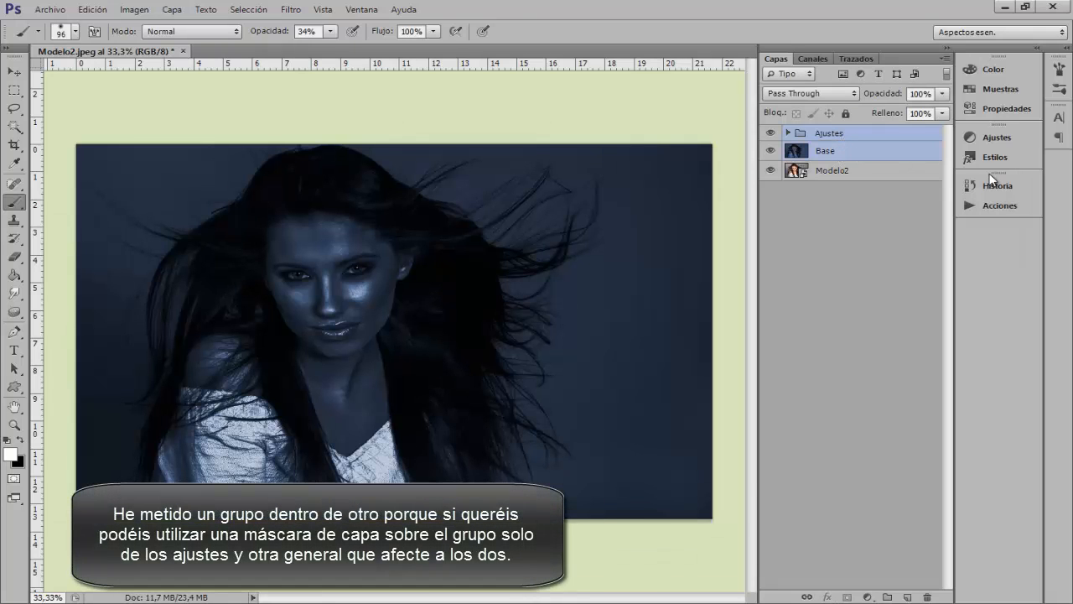
pyautogui.hotkey('ctrl', 'g')
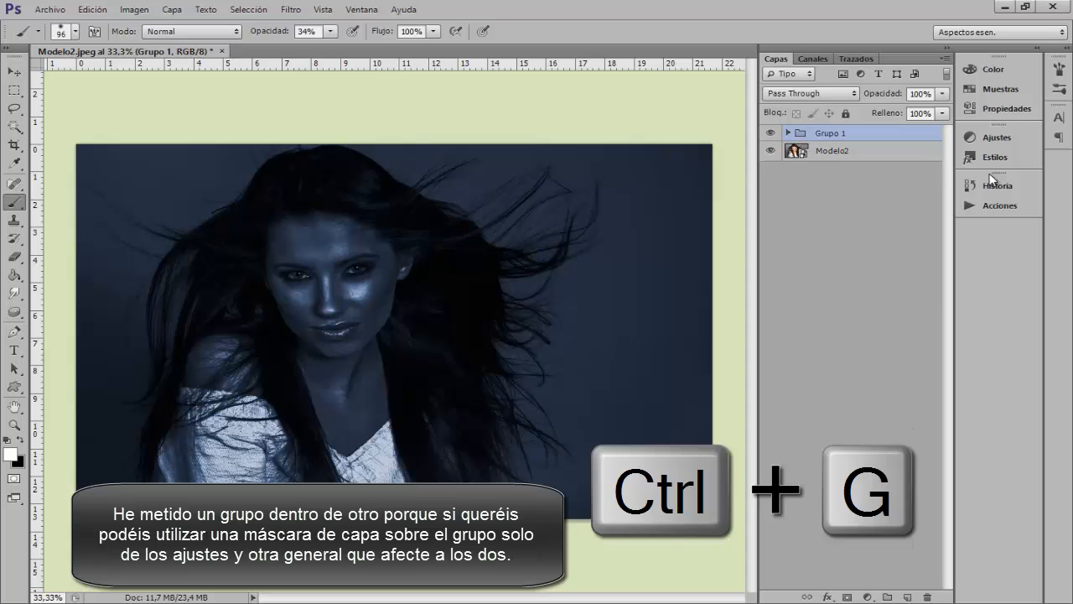
pyautogui.doubleClick(842, 134)
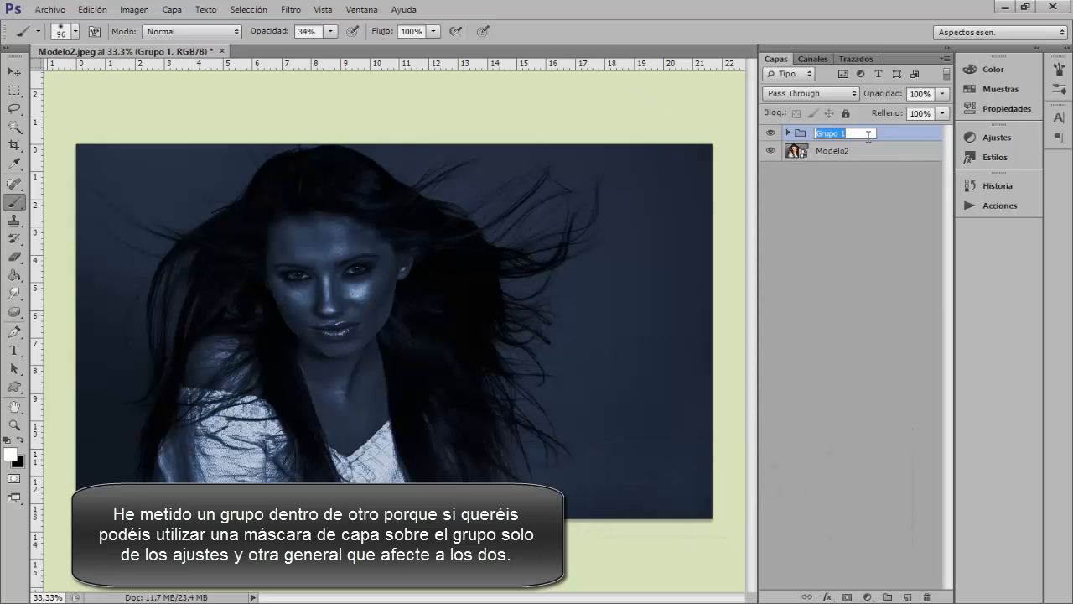
pyautogui.write('Metal')
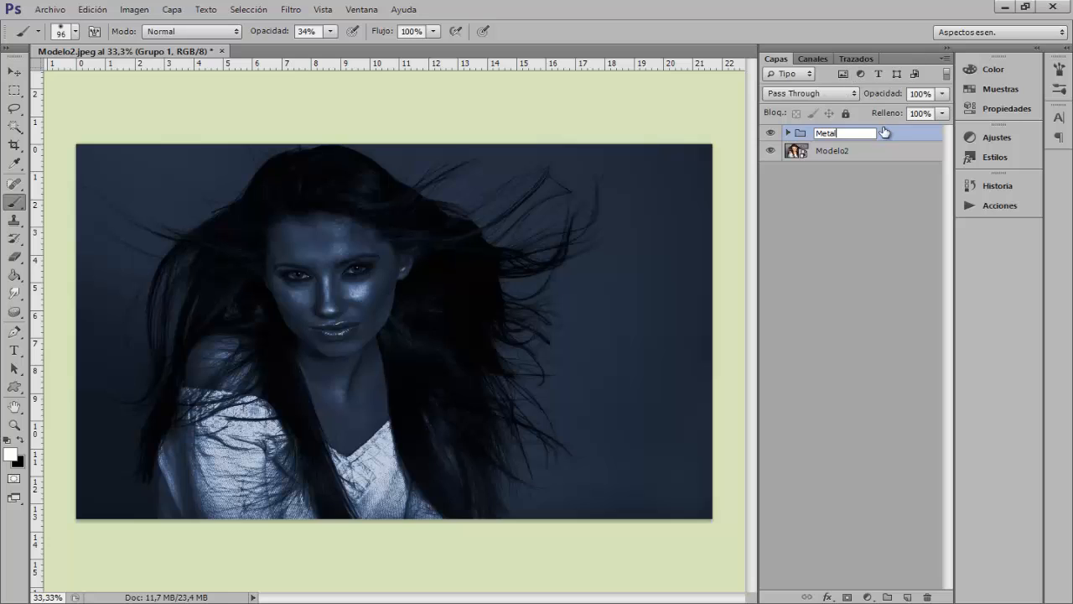
pyautogui.press('Return')
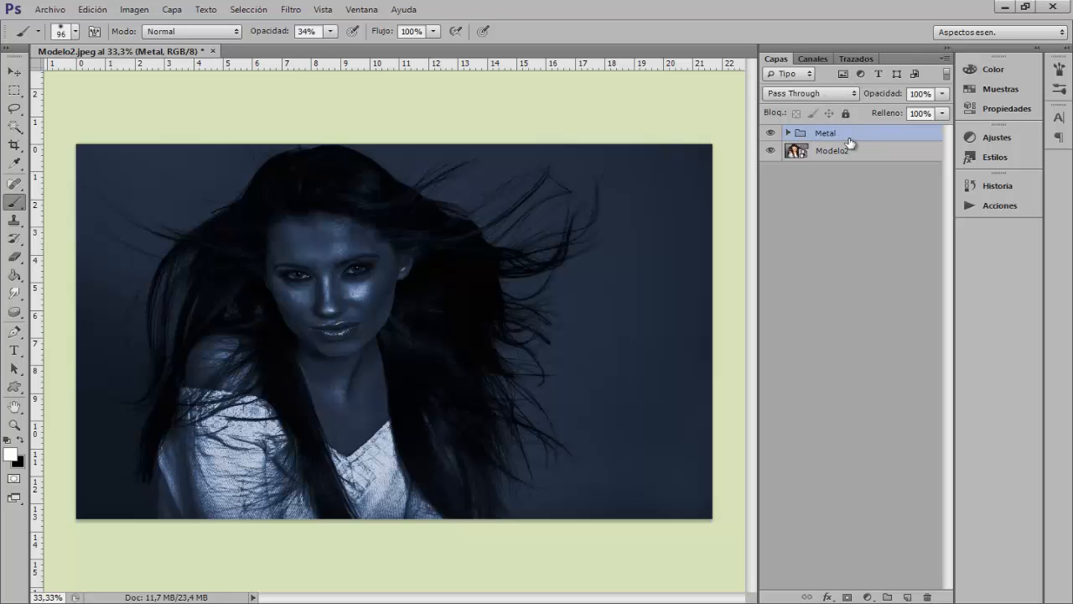
# Add a layer mask to the Metal group and paint black at 100% opacity over the background, blouse and outer hair
pyautogui.click(847, 597)
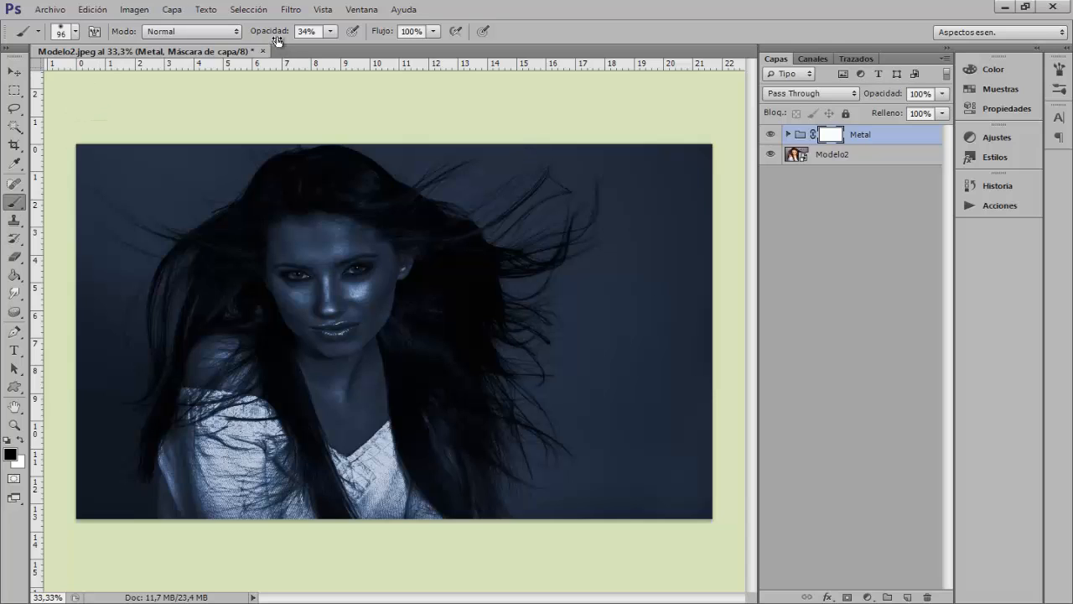
pyautogui.moveTo(277, 40); pyautogui.dragTo(533, 24)
pyautogui.moveTo(250, 282); pyautogui.dragTo(283, 281)
pyautogui.moveTo(128, 167)
pyautogui.mouseDown()
pyautogui.moveTo(81, 162)
pyautogui.moveTo(96, 150)
pyautogui.moveTo(227, 143)
pyautogui.moveTo(256, 131)
pyautogui.moveTo(153, 193)
pyautogui.moveTo(80, 400)
pyautogui.moveTo(102, 504)
pyautogui.moveTo(152, 502)
pyautogui.moveTo(112, 491)
pyautogui.moveTo(88, 390)
pyautogui.moveTo(141, 511)
pyautogui.moveTo(101, 454)
pyautogui.moveTo(82, 385)
pyautogui.moveTo(166, 499)
pyautogui.moveTo(175, 436)
pyautogui.moveTo(321, 549)
pyautogui.moveTo(300, 537)
pyautogui.moveTo(418, 509)
pyautogui.moveTo(466, 483)
pyautogui.moveTo(453, 498)
pyautogui.moveTo(480, 477)
pyautogui.moveTo(564, 502)
pyautogui.moveTo(679, 503)
pyautogui.moveTo(691, 320)
pyautogui.moveTo(709, 543)
pyautogui.moveTo(712, 166)
pyautogui.moveTo(683, 125)
pyautogui.moveTo(481, 129)
pyautogui.moveTo(267, 110)
pyautogui.moveTo(220, 125)
pyautogui.moveTo(339, 131)
pyautogui.moveTo(255, 150)
pyautogui.moveTo(468, 196)
pyautogui.moveTo(399, 171)
pyautogui.moveTo(449, 203)
pyautogui.moveTo(483, 255)
pyautogui.moveTo(623, 197)
pyautogui.moveTo(535, 159)
pyautogui.moveTo(537, 332)
pyautogui.moveTo(571, 159)
pyautogui.moveTo(513, 228)
pyautogui.moveTo(520, 328)
pyautogui.moveTo(459, 421)
pyautogui.moveTo(482, 403)
pyautogui.moveTo(459, 379)
pyautogui.mouseUp()
pyautogui.moveTo(431, 304)
pyautogui.mouseDown()
pyautogui.moveTo(419, 304)
pyautogui.moveTo(433, 299)
pyautogui.mouseUp()
pyautogui.moveTo(408, 347)
pyautogui.mouseDown()
pyautogui.moveTo(416, 447)
pyautogui.moveTo(412, 355)
pyautogui.moveTo(425, 293)
pyautogui.mouseUp()
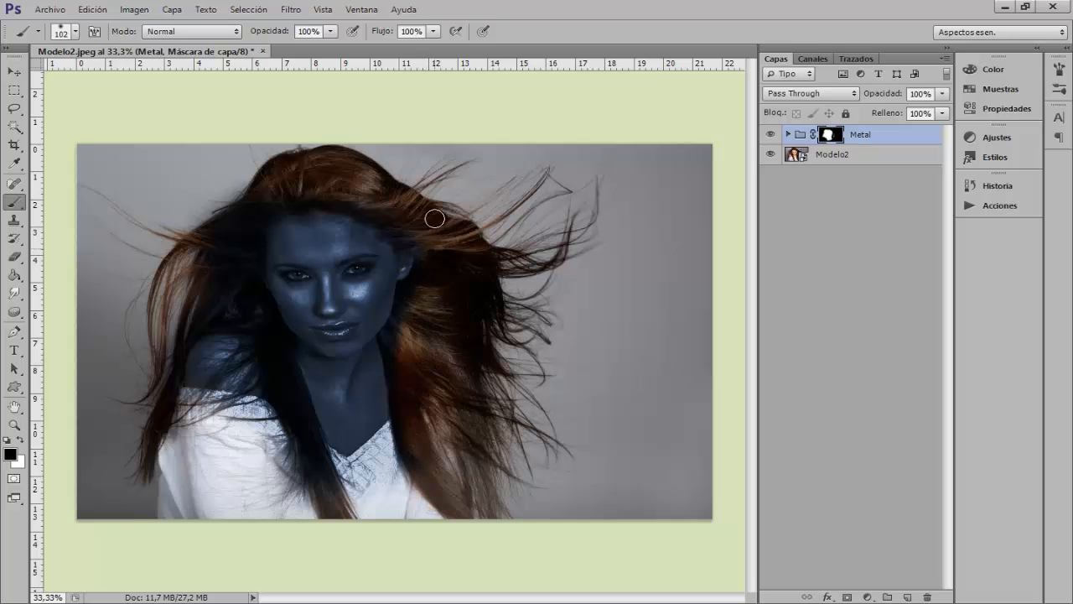
# Paint black on the Metal mask over the hair around the face and neck and the blouse's upper edge with a 102 px brush
pyautogui.moveTo(227, 239)
pyautogui.mouseDown()
pyautogui.moveTo(206, 266)
pyautogui.moveTo(246, 286)
pyautogui.mouseUp()
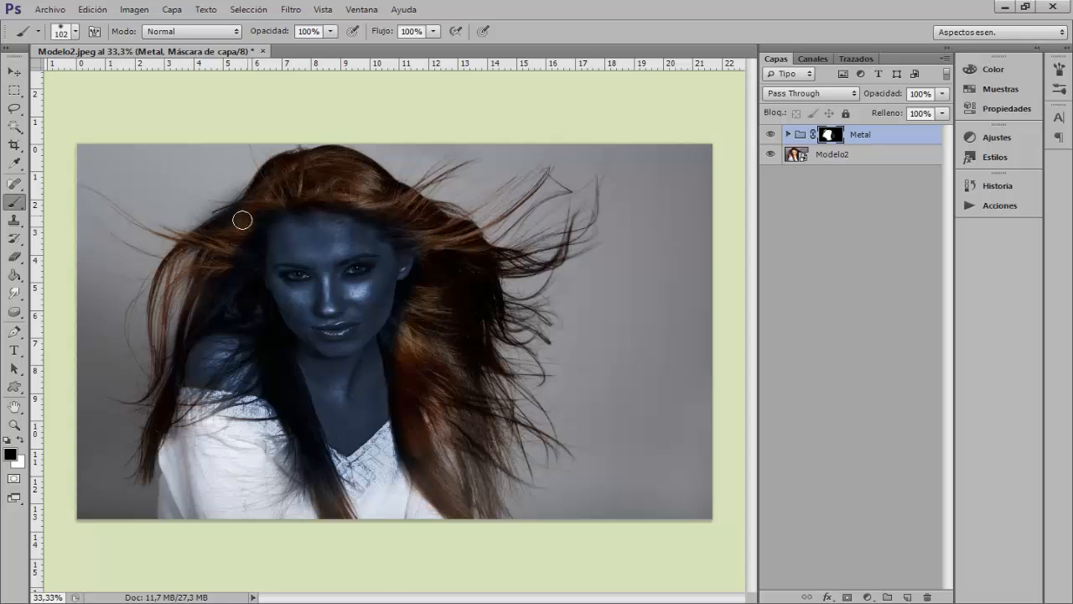
pyautogui.moveTo(326, 501)
pyautogui.mouseDown()
pyautogui.moveTo(310, 433)
pyautogui.moveTo(202, 319)
pyautogui.mouseUp()
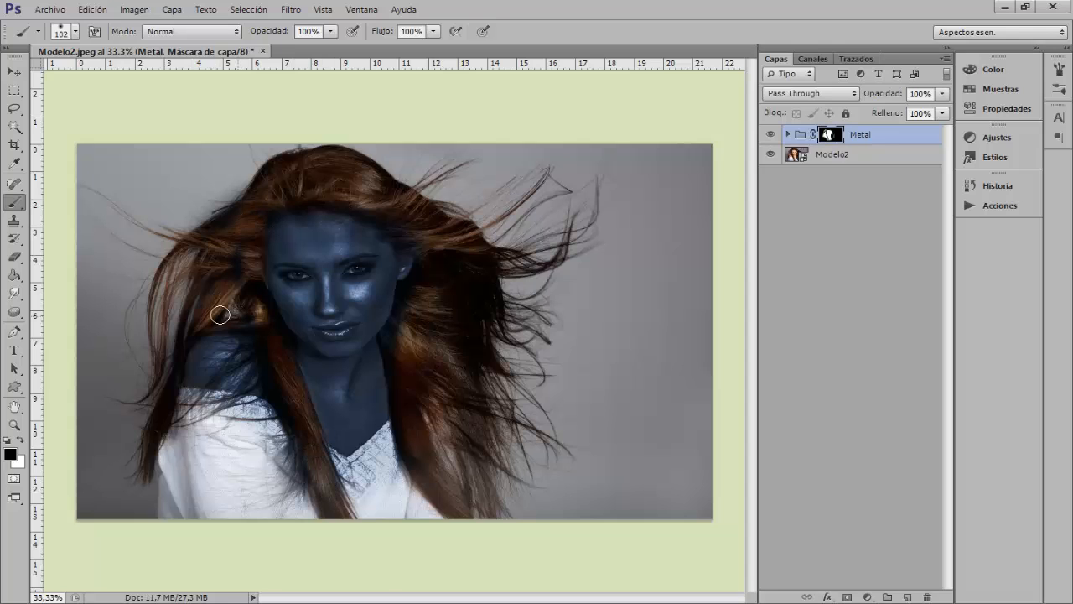
pyautogui.moveTo(158, 394)
pyautogui.mouseDown()
pyautogui.moveTo(388, 490)
pyautogui.moveTo(424, 442)
pyautogui.moveTo(297, 480)
pyautogui.moveTo(258, 413)
pyautogui.moveTo(289, 452)
pyautogui.mouseUp()
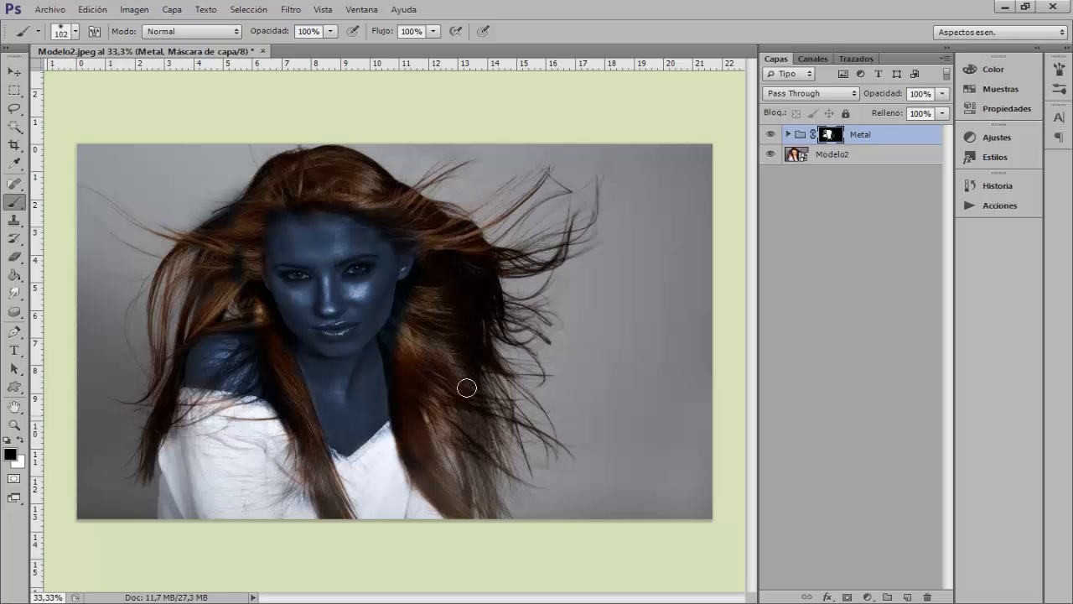
pyautogui.moveTo(397, 339); pyautogui.dragTo(405, 427)
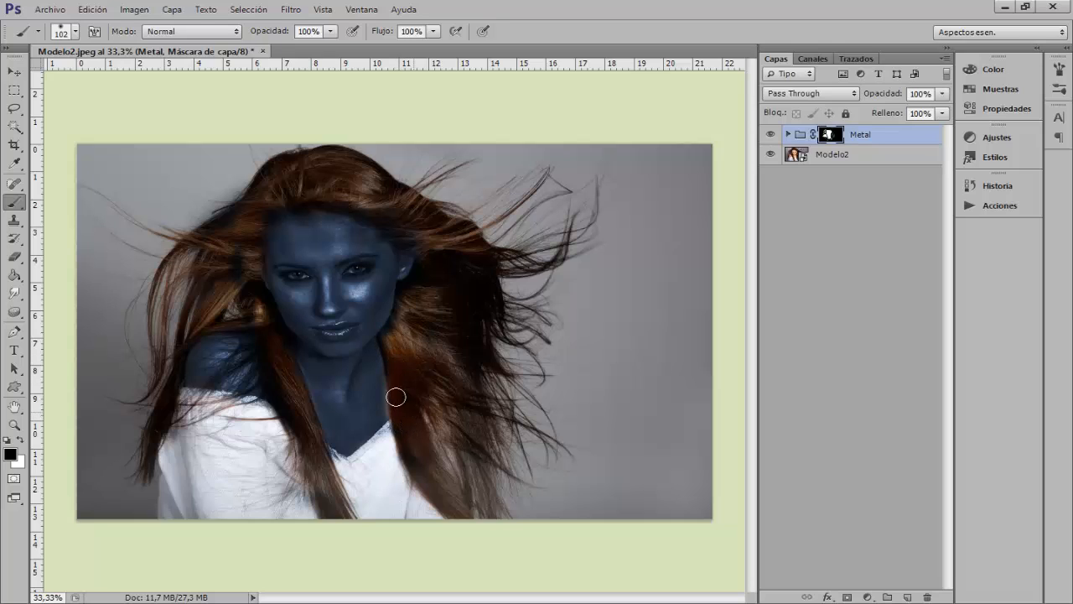
# Paint white on the Metal mask over the blouse with a 222 px brush at 9% opacity for a faint metallic tint
pyautogui.press('x')
pyautogui.keyDown('alt'); pyautogui.rightClick(369, 387); pyautogui.keyUp('alt')
pyautogui.keyDown('alt'); pyautogui.rightClick(358, 390); pyautogui.keyUp('alt')
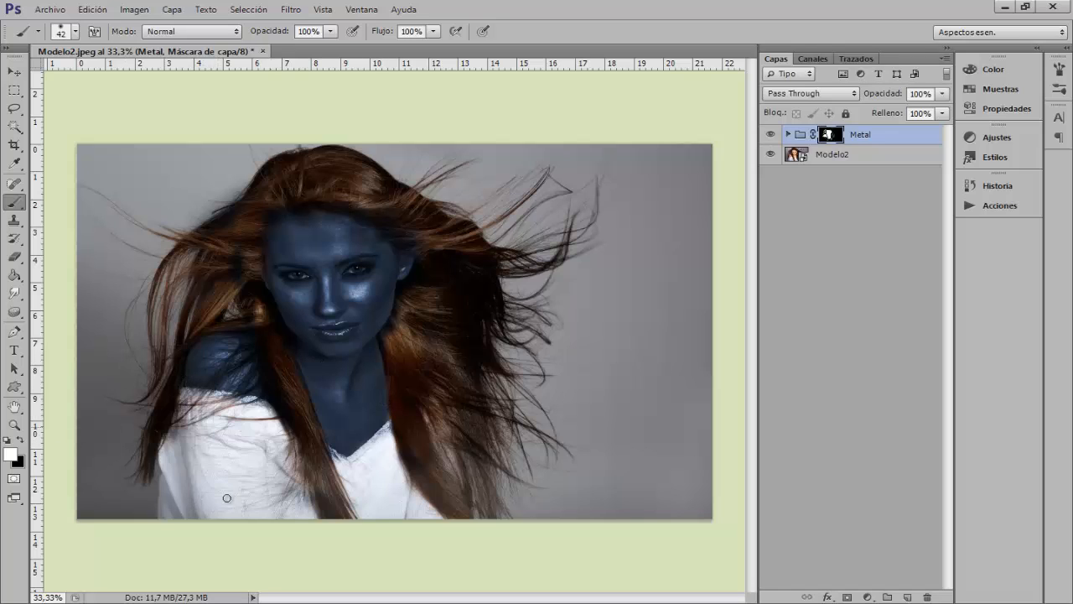
pyautogui.moveTo(240, 466); pyautogui.dragTo(254, 464)
pyautogui.moveTo(277, 34)
pyautogui.mouseDown()
pyautogui.moveTo(213, 44)
pyautogui.moveTo(220, 40)
pyautogui.mouseUp()
pyautogui.moveTo(223, 480)
pyautogui.mouseDown()
pyautogui.moveTo(191, 441)
pyautogui.moveTo(212, 426)
pyautogui.moveTo(205, 417)
pyautogui.moveTo(260, 428)
pyautogui.moveTo(196, 433)
pyautogui.moveTo(253, 482)
pyautogui.moveTo(251, 493)
pyautogui.moveTo(293, 504)
pyautogui.moveTo(308, 482)
pyautogui.moveTo(368, 476)
pyautogui.moveTo(339, 492)
pyautogui.moveTo(378, 472)
pyautogui.moveTo(343, 502)
pyautogui.moveTo(346, 487)
pyautogui.moveTo(327, 493)
pyautogui.moveTo(390, 481)
pyautogui.moveTo(414, 507)
pyautogui.moveTo(375, 463)
pyautogui.mouseUp()
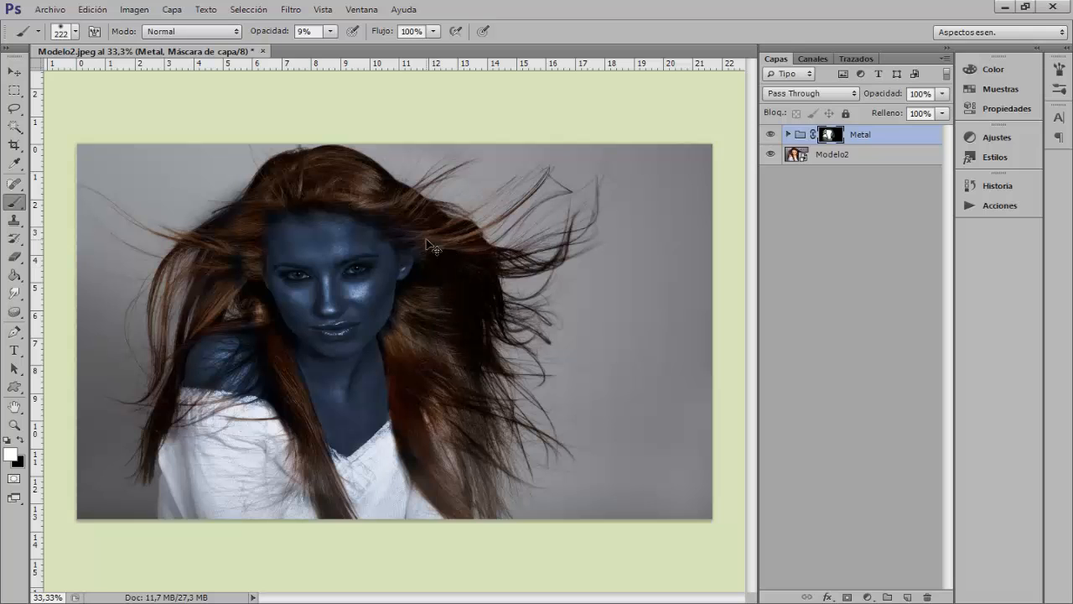
# Paint black at 69% opacity on the Metal mask to clean the hair and blouse edges around the neckline
pyautogui.hotkey('ctrl', '+')
pyautogui.moveTo(436, 393); pyautogui.dragTo(400, 395)
pyautogui.press('x')
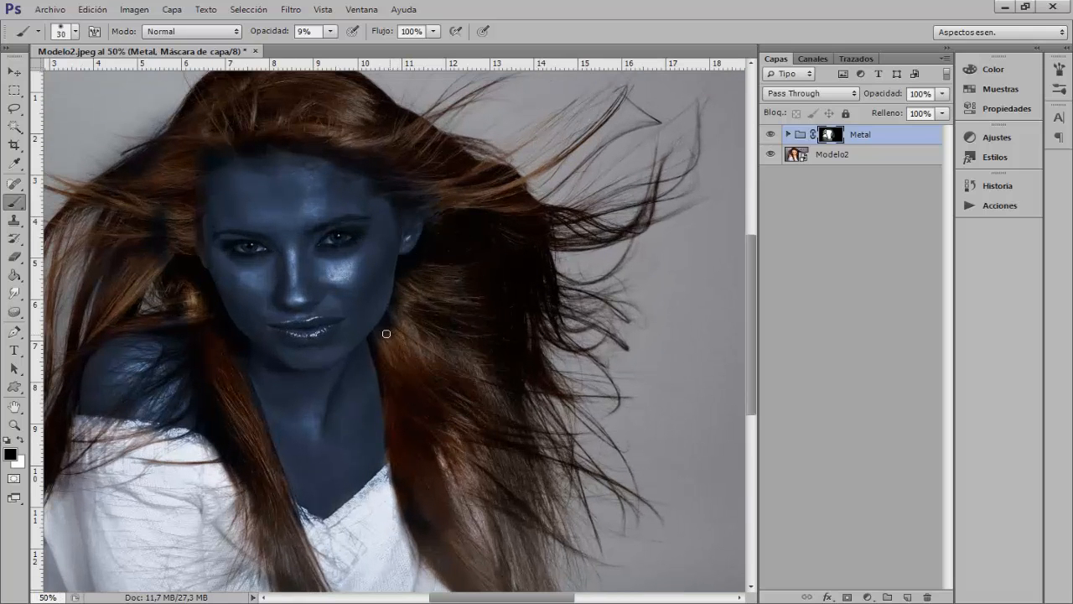
pyautogui.press('6')
pyautogui.press('9')
pyautogui.moveTo(210, 375); pyautogui.dragTo(360, 347)
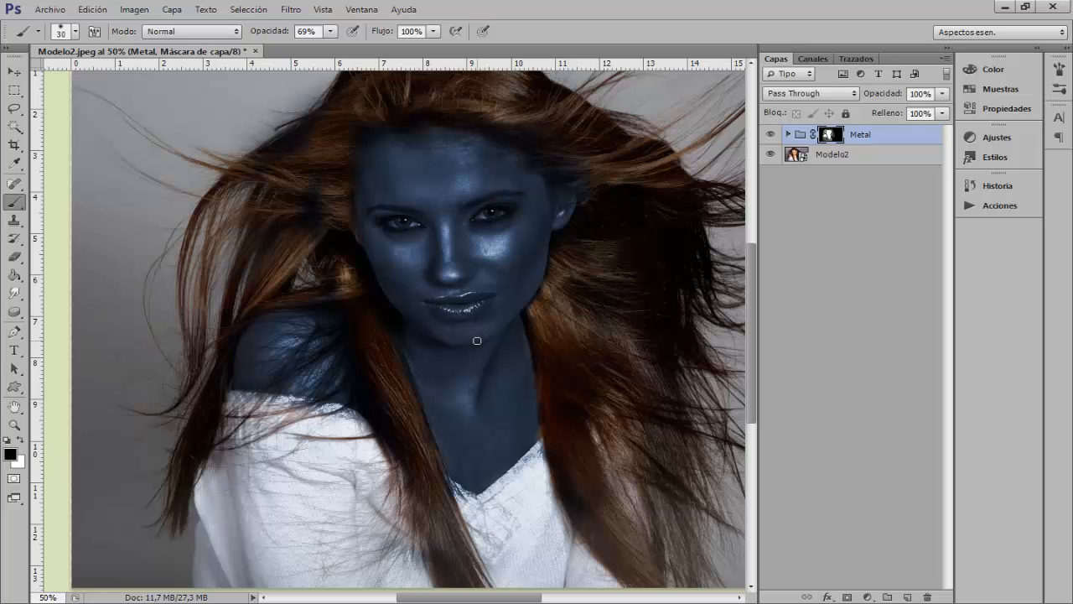
pyautogui.moveTo(459, 451); pyautogui.dragTo(445, 475)
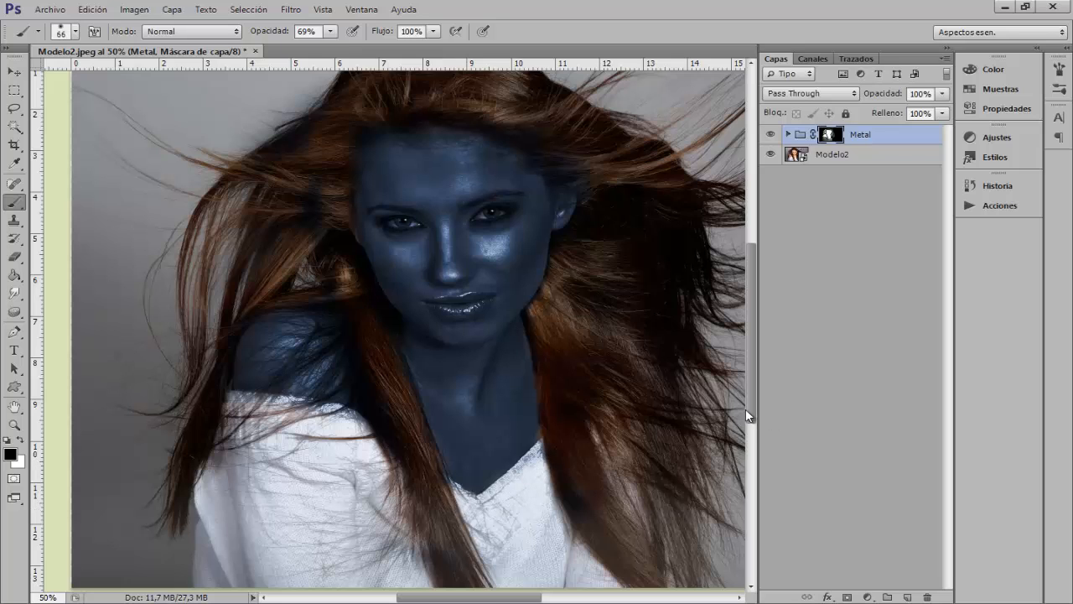
# Reveal the model's left eye by painting black on the Metal mask inside it with a small brush at 69% opacity
pyautogui.hotkey('ctrl', '+')
pyautogui.hotkey('ctrl', '+')
pyautogui.moveTo(529, 225); pyautogui.dragTo(469, 399)
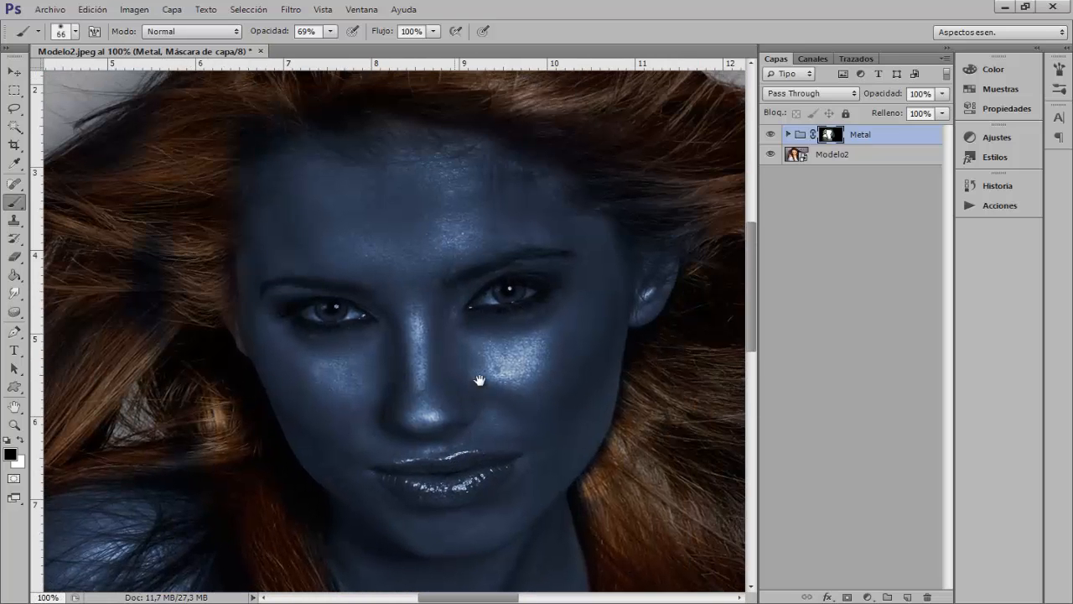
pyautogui.hotkey('ctrl', '+')
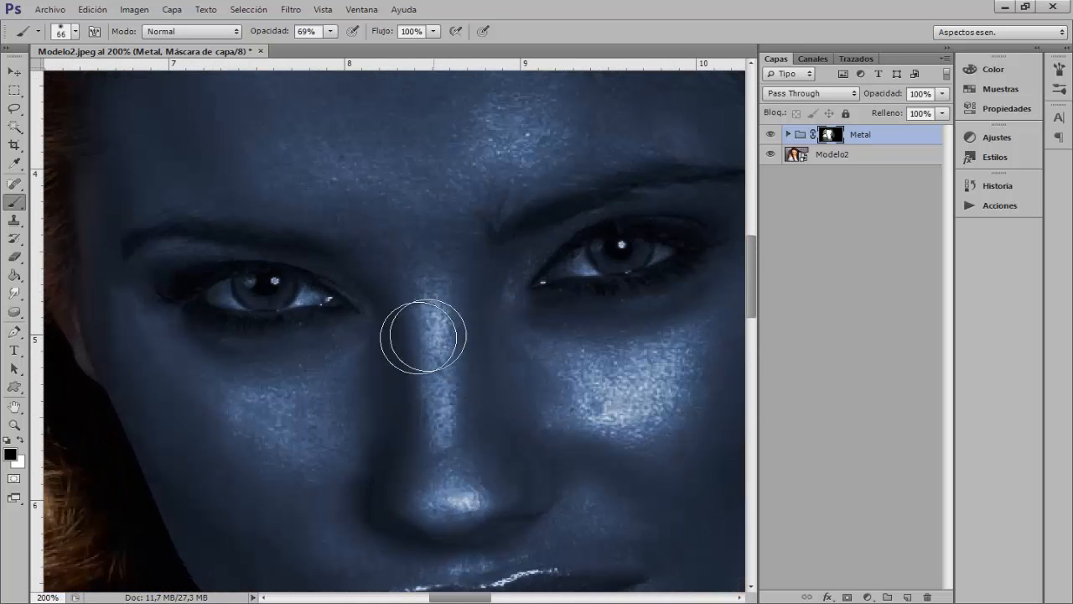
pyautogui.moveTo(418, 328); pyautogui.dragTo(380, 333)
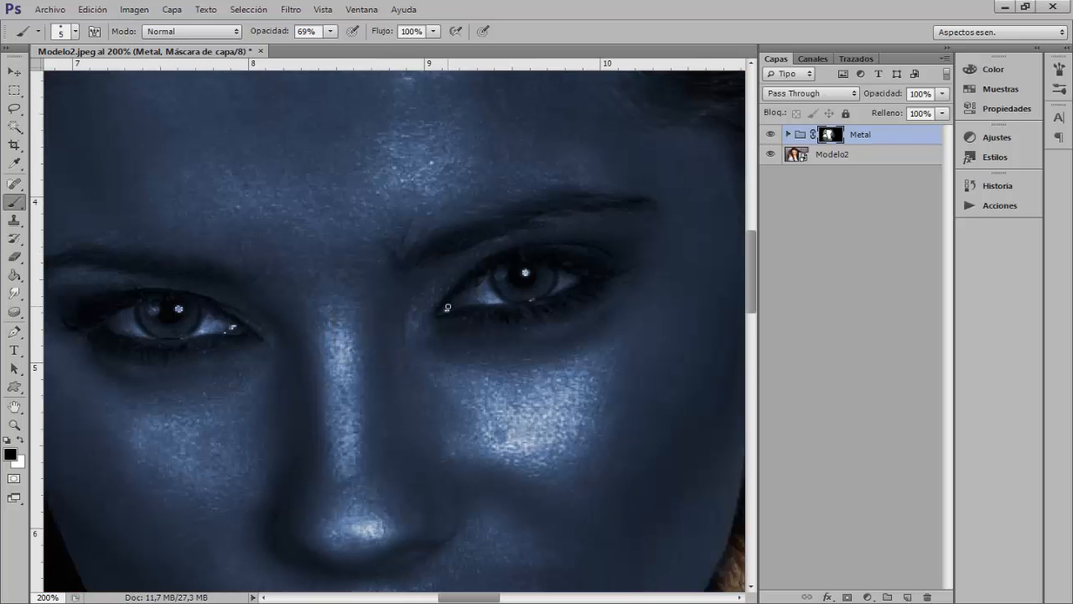
pyautogui.moveTo(445, 309)
pyautogui.mouseDown()
pyautogui.moveTo(484, 287)
pyautogui.moveTo(447, 311)
pyautogui.moveTo(572, 277)
pyautogui.moveTo(518, 275)
pyautogui.moveTo(481, 293)
pyautogui.moveTo(538, 280)
pyautogui.moveTo(473, 303)
pyautogui.moveTo(530, 283)
pyautogui.moveTo(490, 286)
pyautogui.moveTo(501, 276)
pyautogui.moveTo(578, 271)
pyautogui.moveTo(522, 294)
pyautogui.mouseUp()
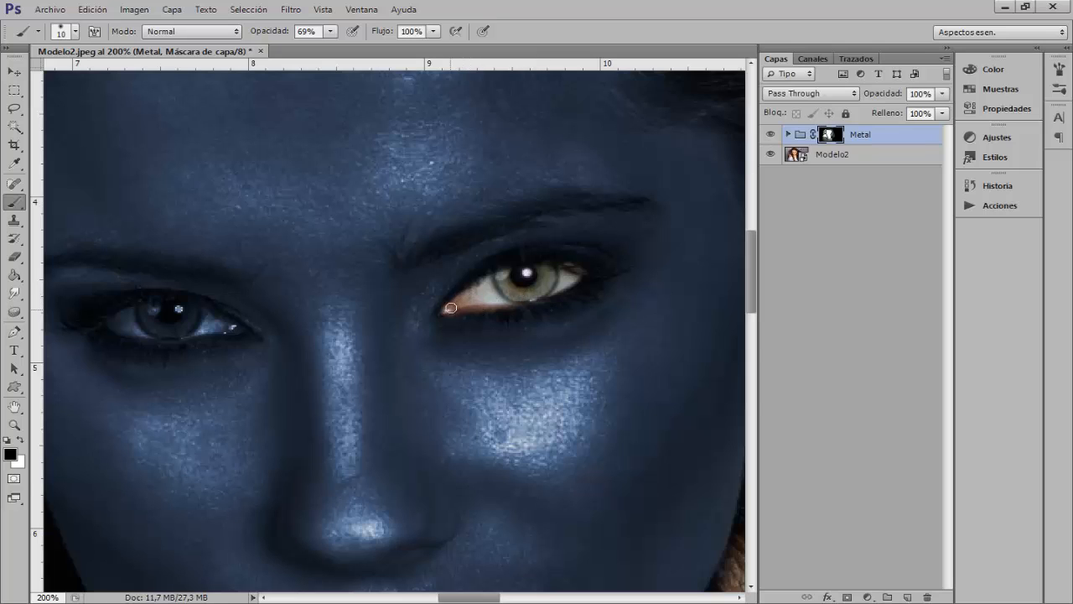
# Reveal the model's right eye by painting black on the Metal mask out to its corners with a 10 px brush
pyautogui.moveTo(279, 312)
pyautogui.mouseDown()
pyautogui.moveTo(494, 292)
pyautogui.moveTo(385, 286)
pyautogui.moveTo(349, 296)
pyautogui.moveTo(432, 296)
pyautogui.moveTo(369, 300)
pyautogui.moveTo(432, 295)
pyautogui.mouseUp()
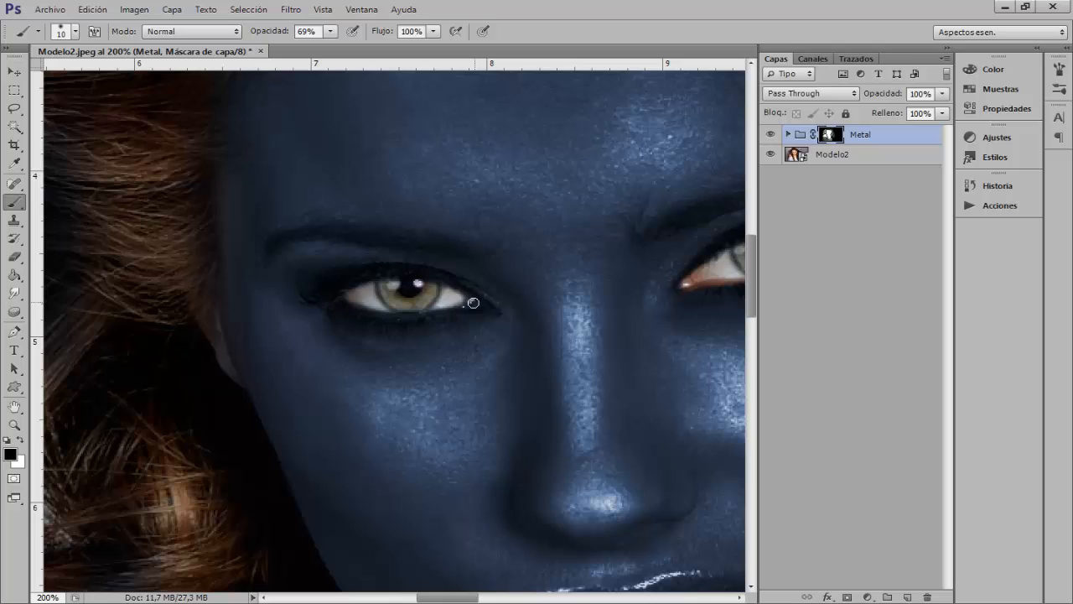
pyautogui.moveTo(461, 304); pyautogui.dragTo(358, 302)
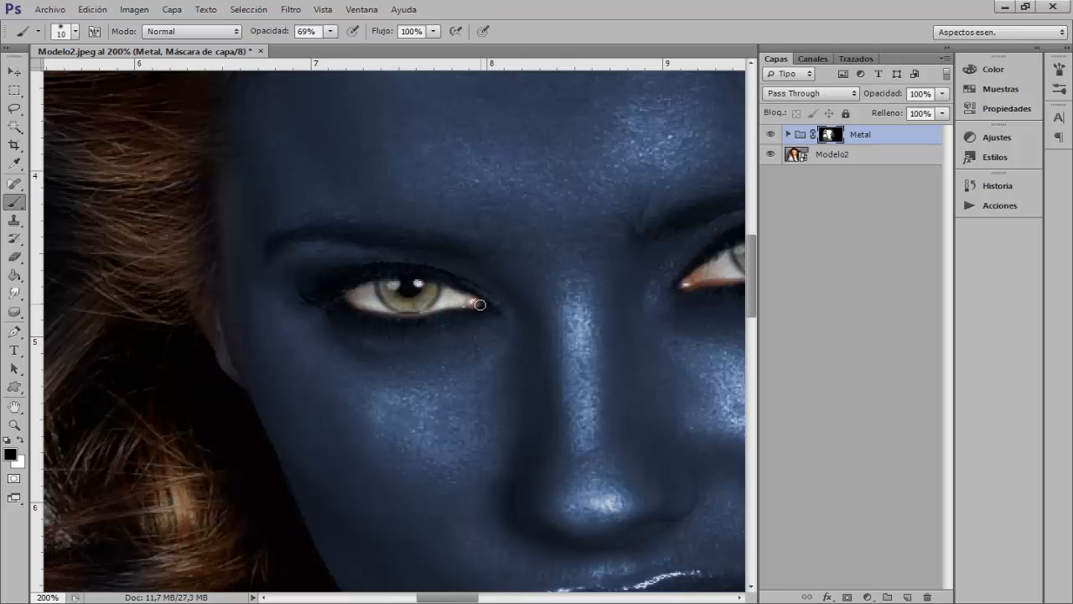
pyautogui.hotkey('ctrl', '-')
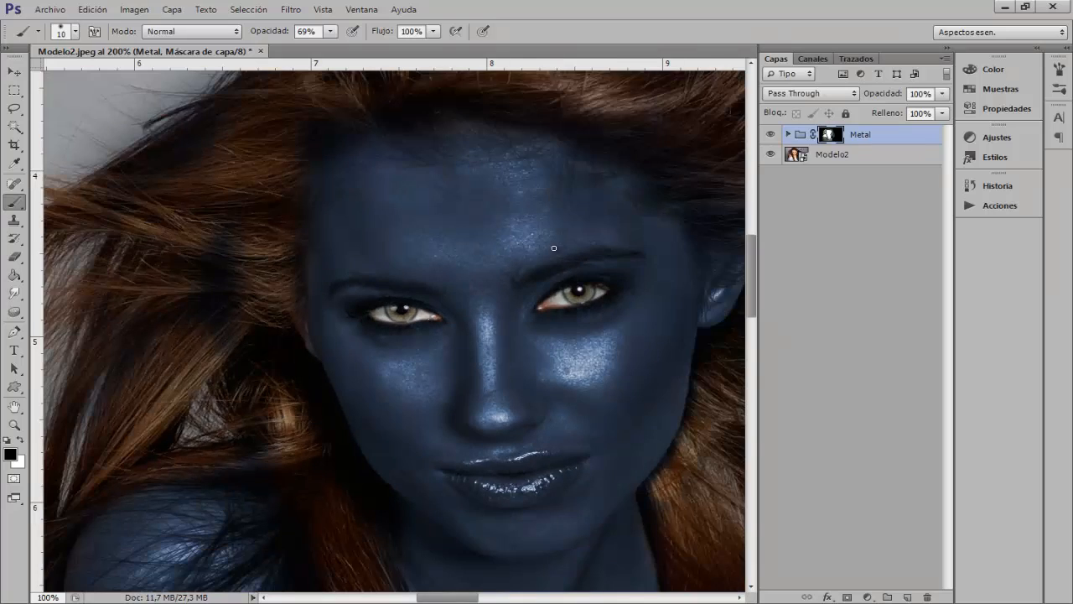
pyautogui.hotkey('ctrl', '+')
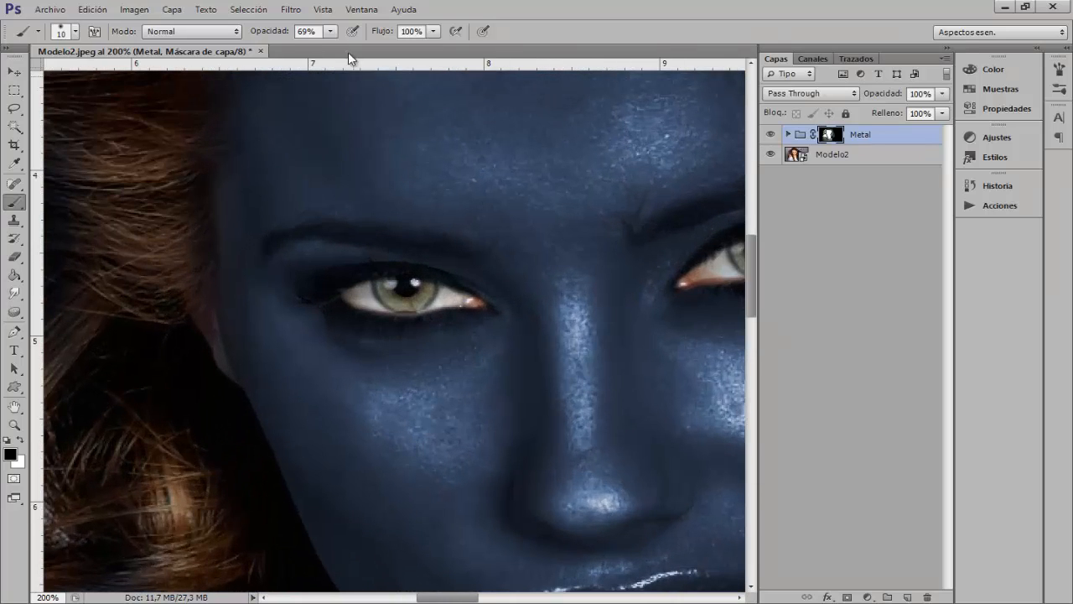
# Soften both revealed eyes on the Metal mask using white with a 26 px brush at 7% opacity, and switch to the Move tool
pyautogui.moveTo(262, 31); pyautogui.dragTo(240, 34)
pyautogui.press('x')
pyautogui.keyDown('alt'); pyautogui.rightClick(361, 374); pyautogui.keyUp('alt')
pyautogui.click(449, 299)
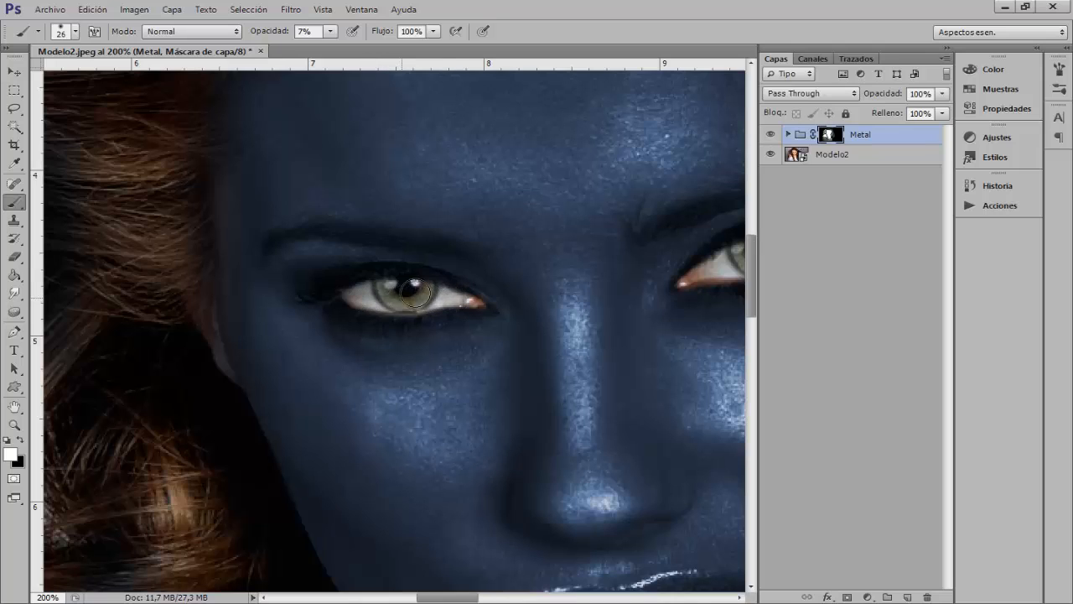
pyautogui.moveTo(648, 273)
pyautogui.mouseDown()
pyautogui.moveTo(506, 276)
pyautogui.moveTo(561, 281)
pyautogui.moveTo(655, 255)
pyautogui.mouseUp()
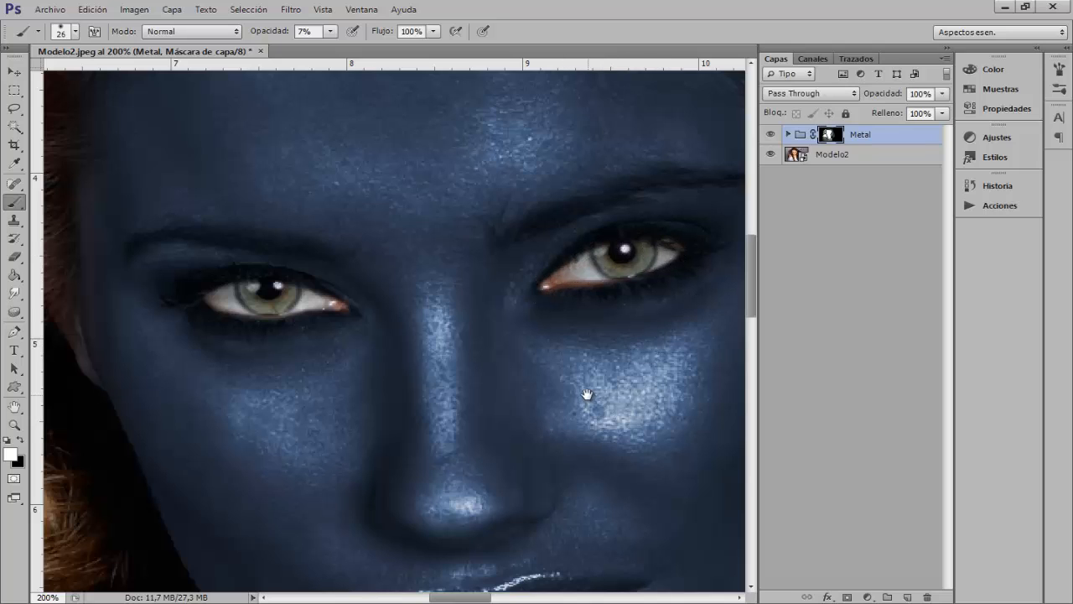
pyautogui.moveTo(587, 394); pyautogui.dragTo(452, 373)
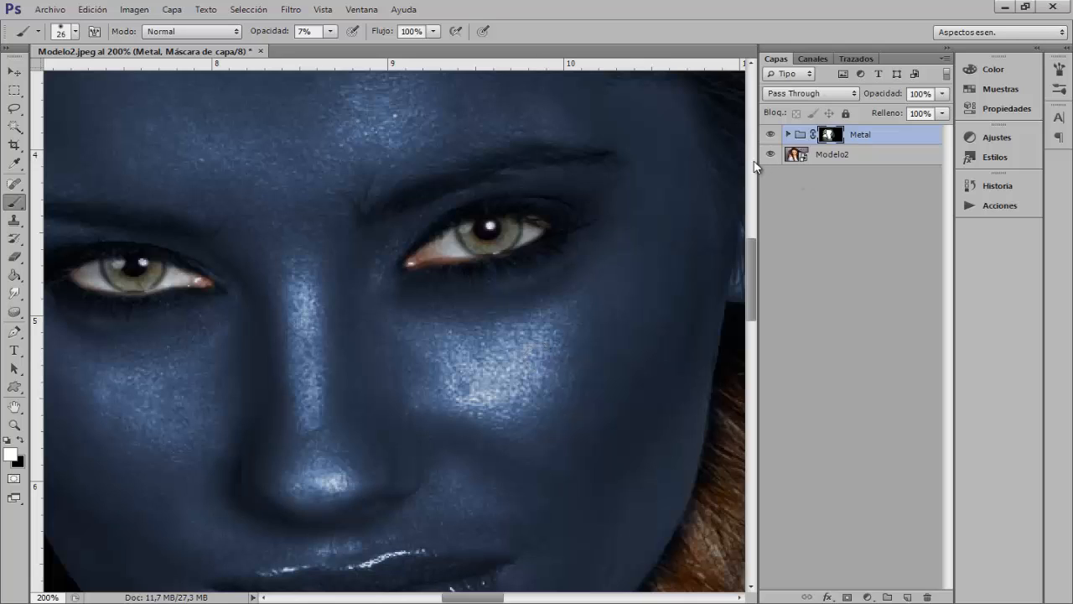
pyautogui.click(16, 73)
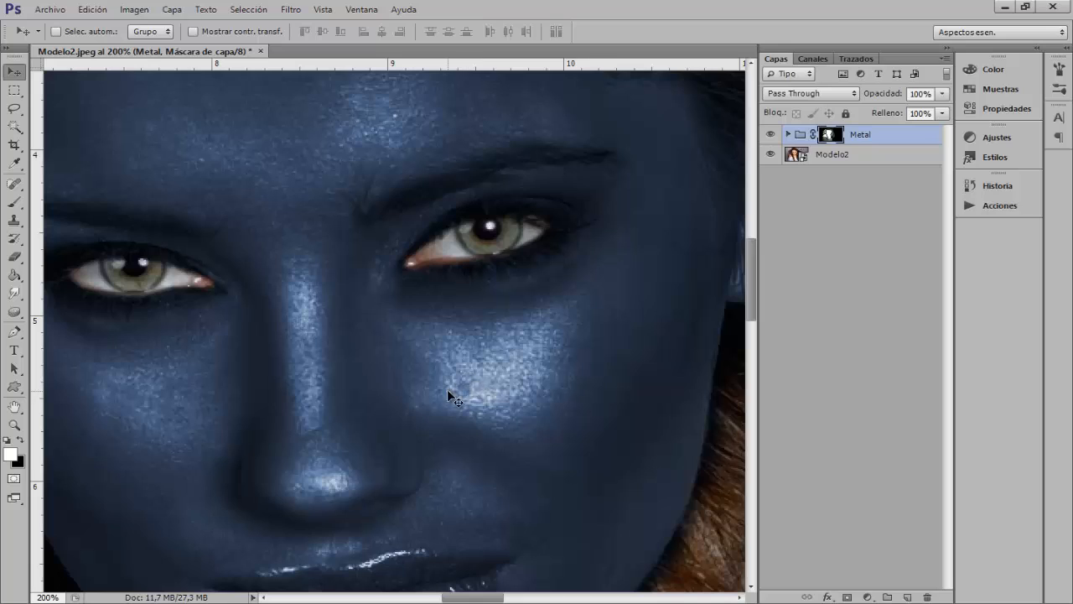
# Select the Base layer inside the Metal group and set up a 10 px content-aware Spot Healing Brush
pyautogui.click(787, 134)
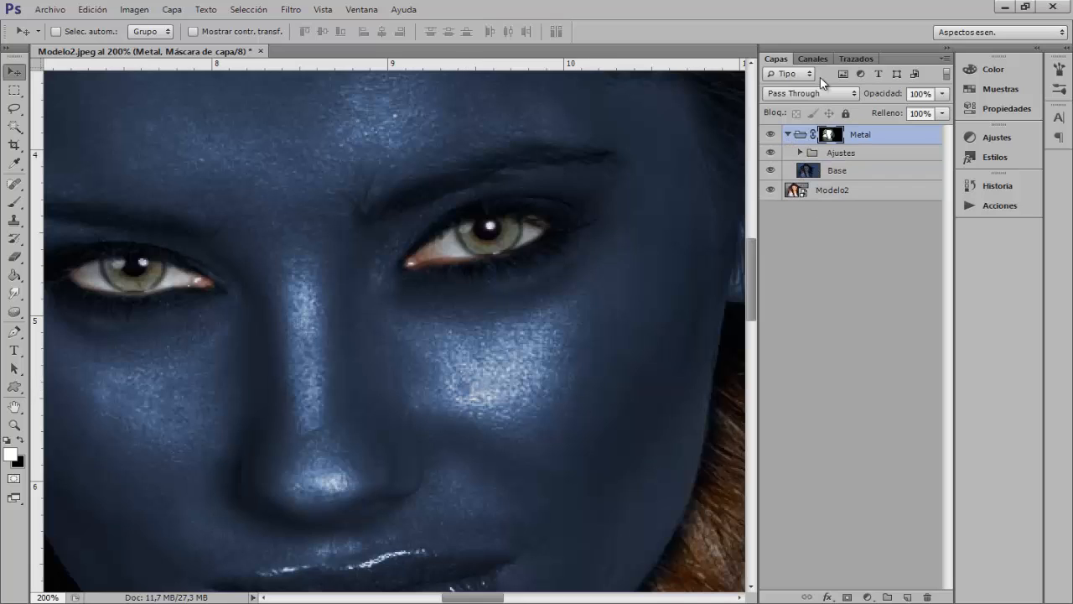
pyautogui.click(811, 172)
pyautogui.click(17, 203)
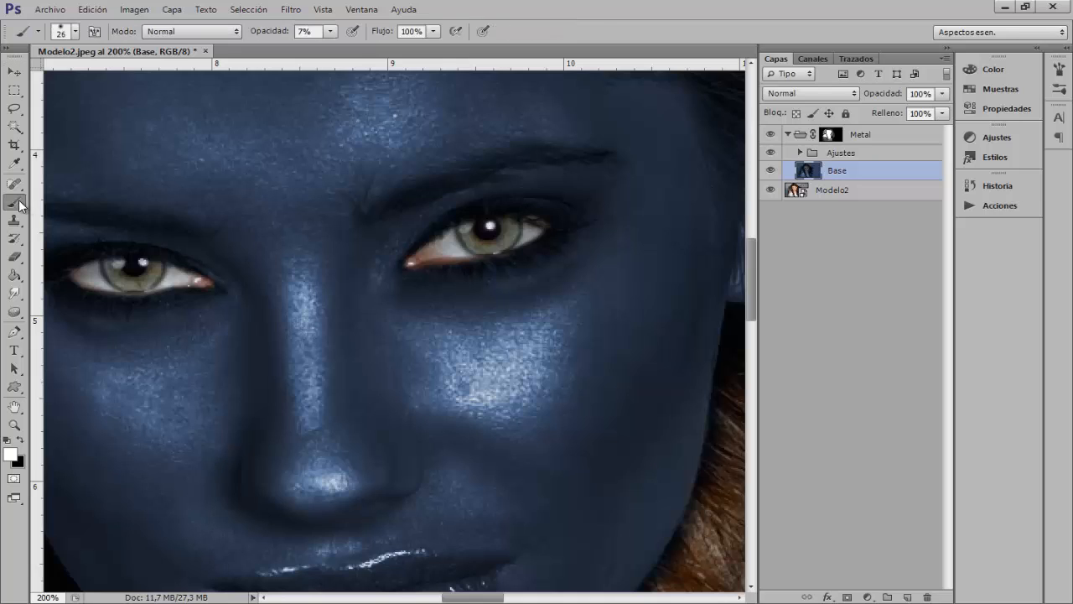
pyautogui.press('j')
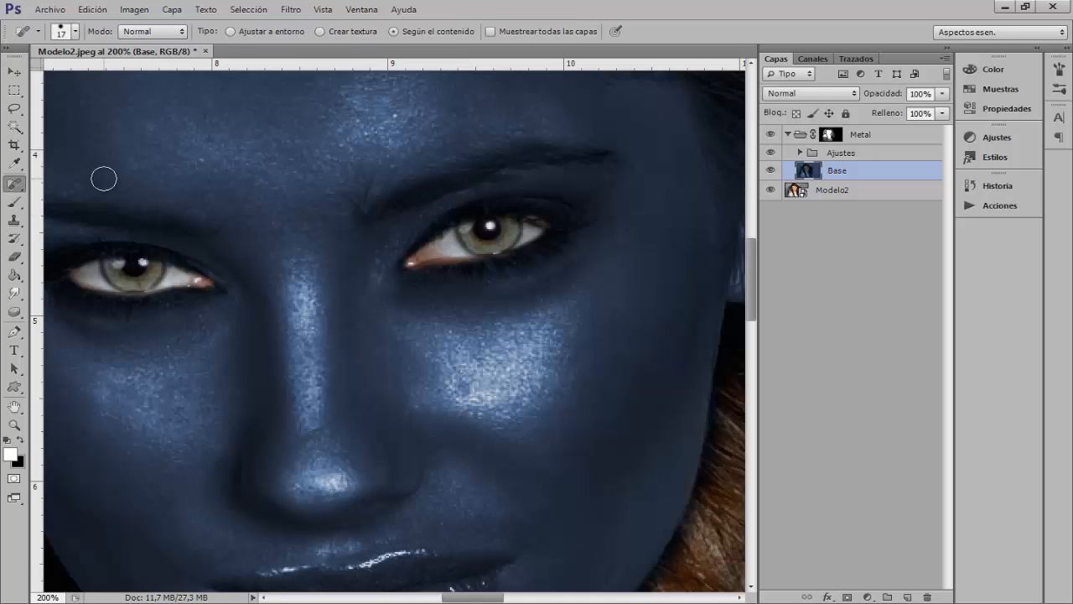
pyautogui.keyDown('alt'); pyautogui.rightClick(445, 353); pyautogui.keyUp('alt')
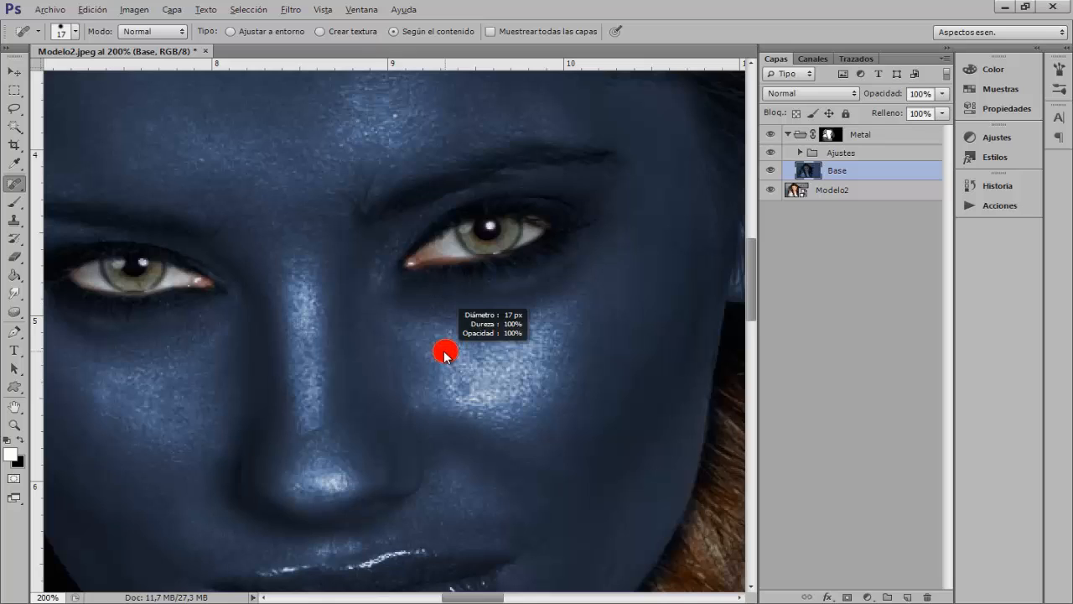
pyautogui.moveTo(446, 353); pyautogui.dragTo(441, 355)
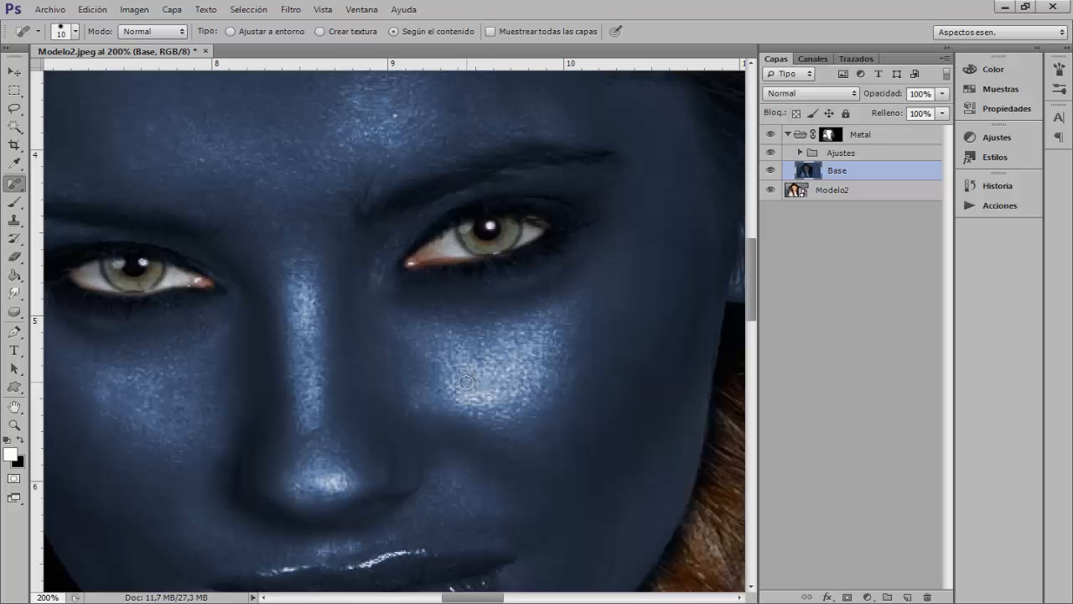
# Set the saturation of the Hue/Saturation adjustment in the Ajustes group to 11
pyautogui.hotkey('ctrl', '-')
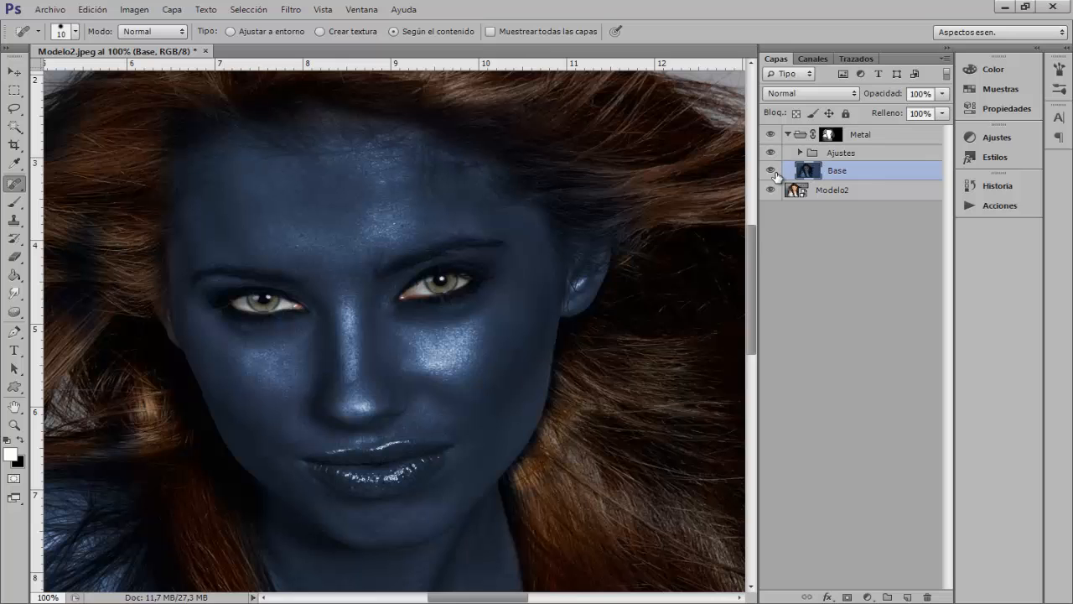
pyautogui.hotkey('ctrl', '-')
pyautogui.hotkey('ctrl', '-')
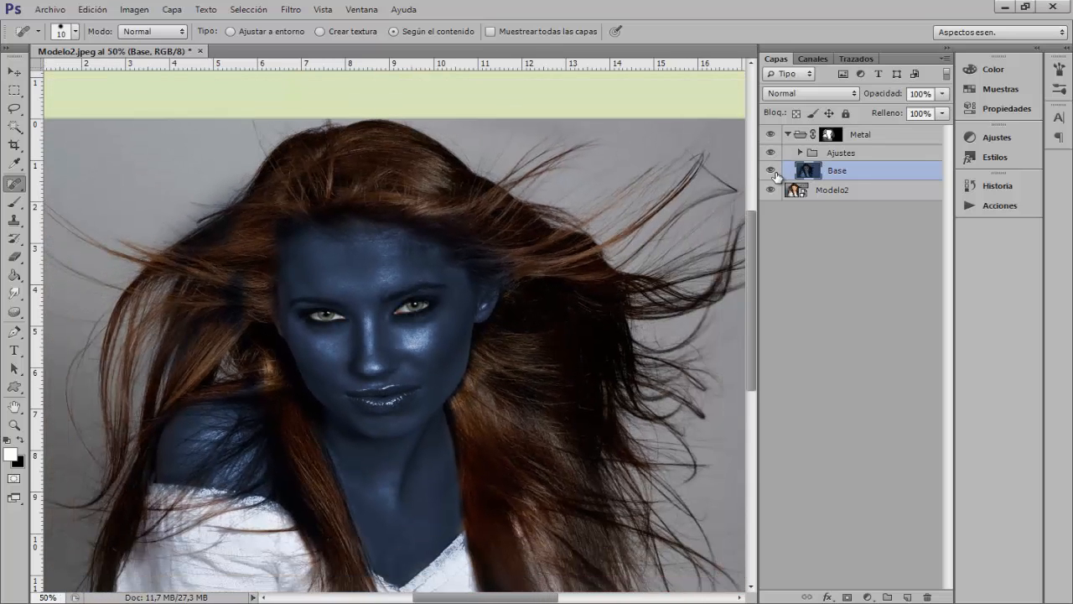
pyautogui.hotkey('ctrl', '+')
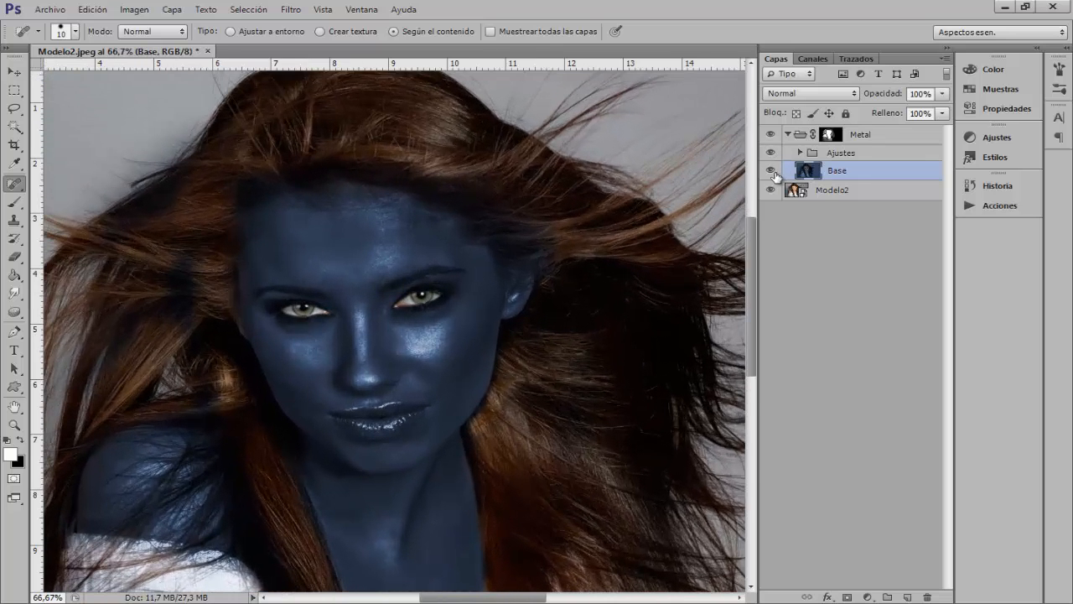
pyautogui.click(800, 153)
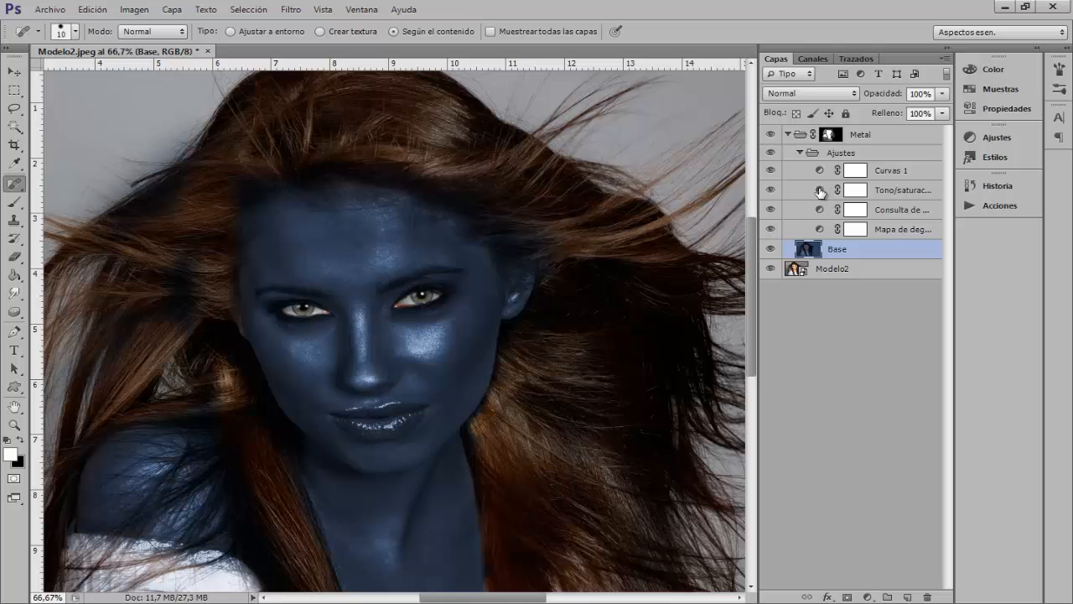
pyautogui.doubleClick(819, 192)
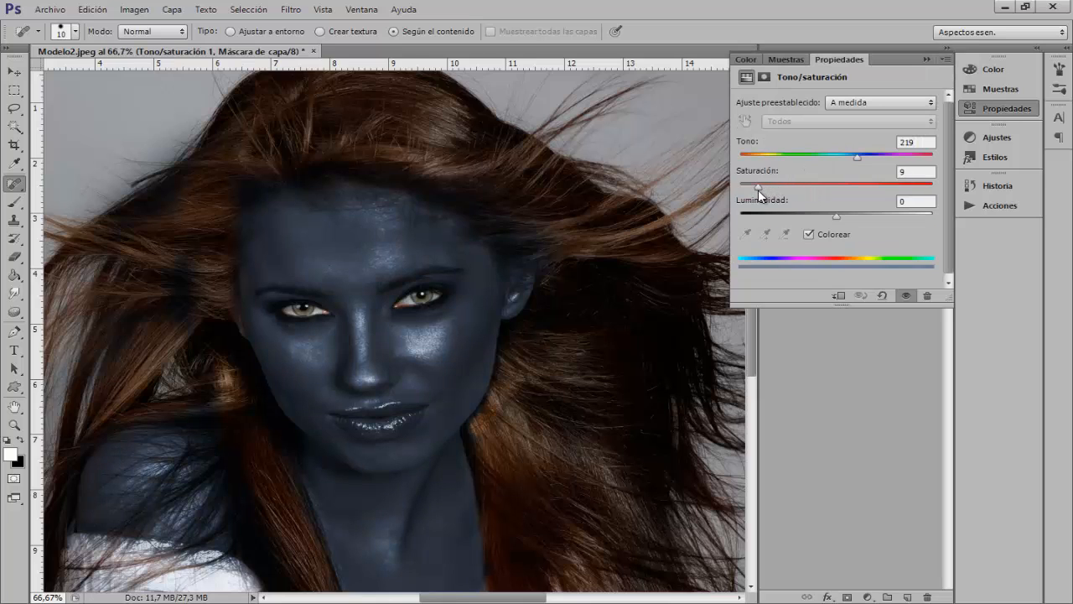
pyautogui.moveTo(758, 189); pyautogui.dragTo(761, 192)
pyautogui.hotkey('ctrl', '-')
pyautogui.hotkey('ctrl', '-')
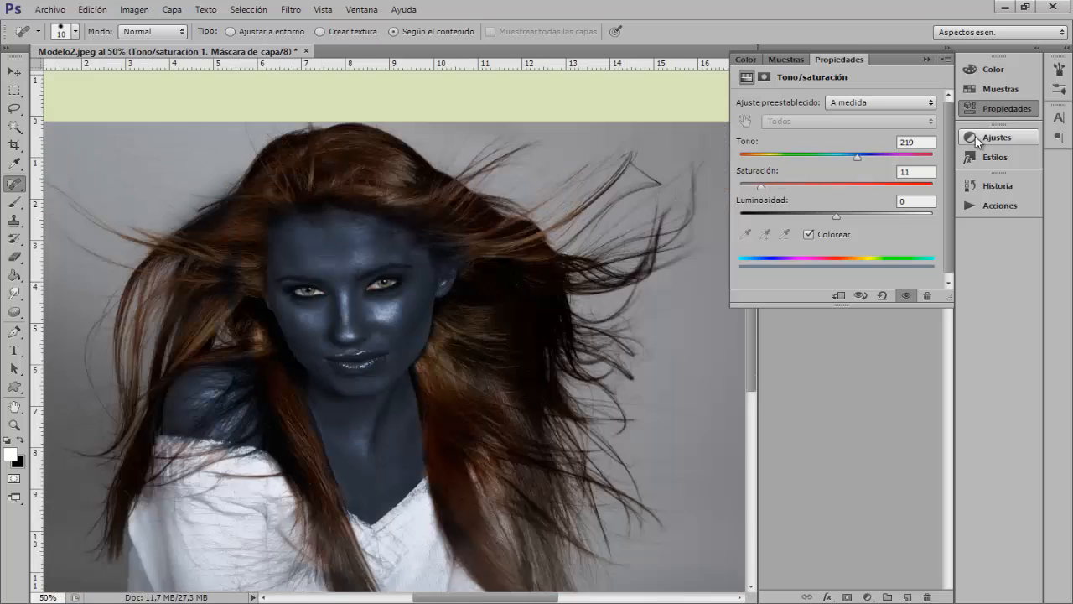
pyautogui.click(1010, 108)
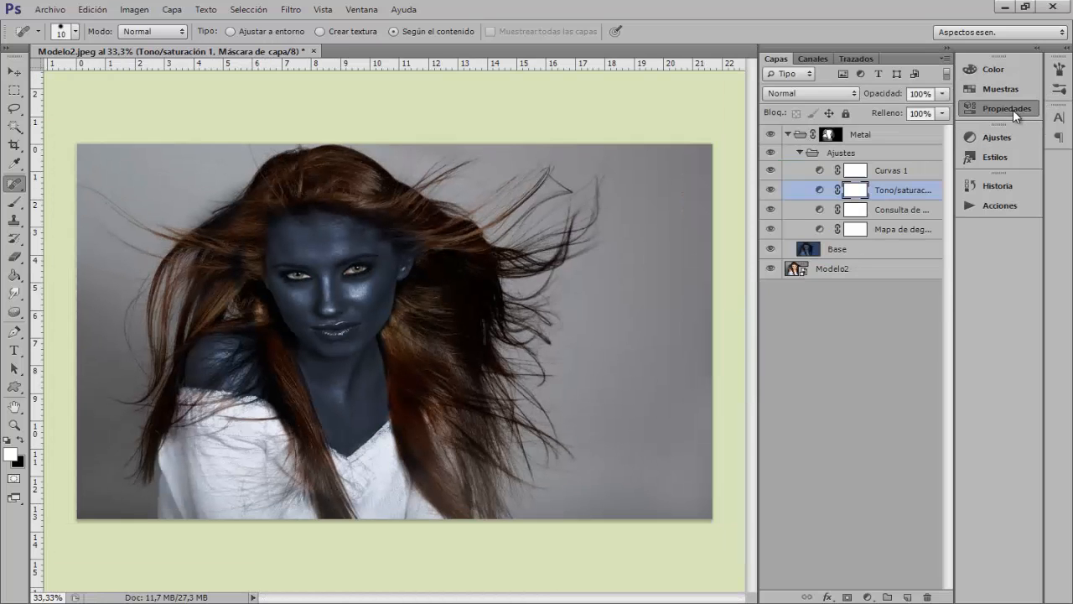
# Place Textura.jpg above the collapsed Metal group and stretch it to cover the full canvas width
pyautogui.click(853, 139)
pyautogui.click(788, 134)
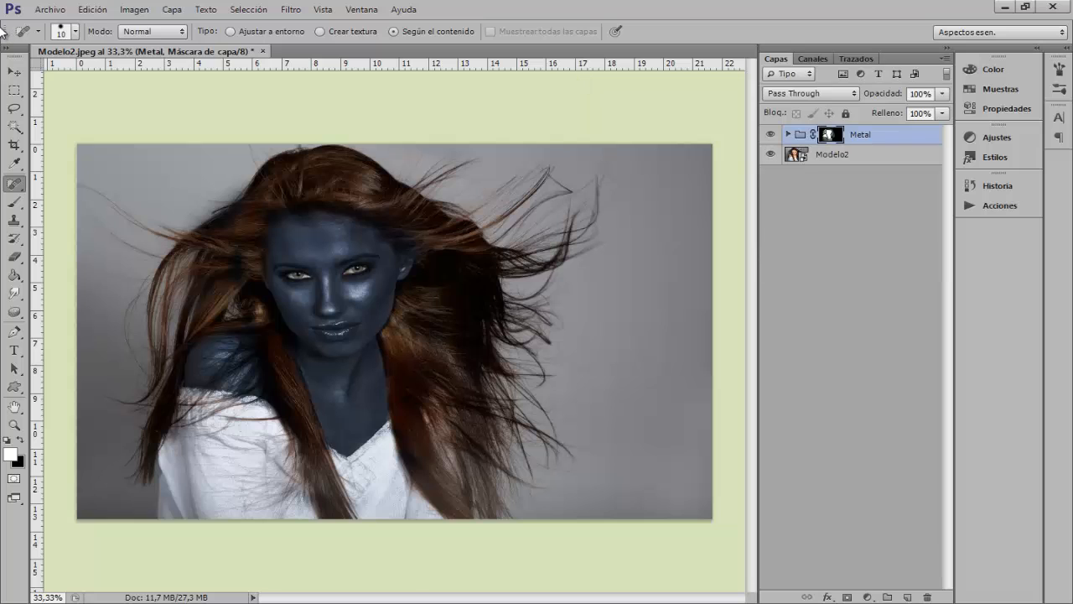
pyautogui.click(50, 9)
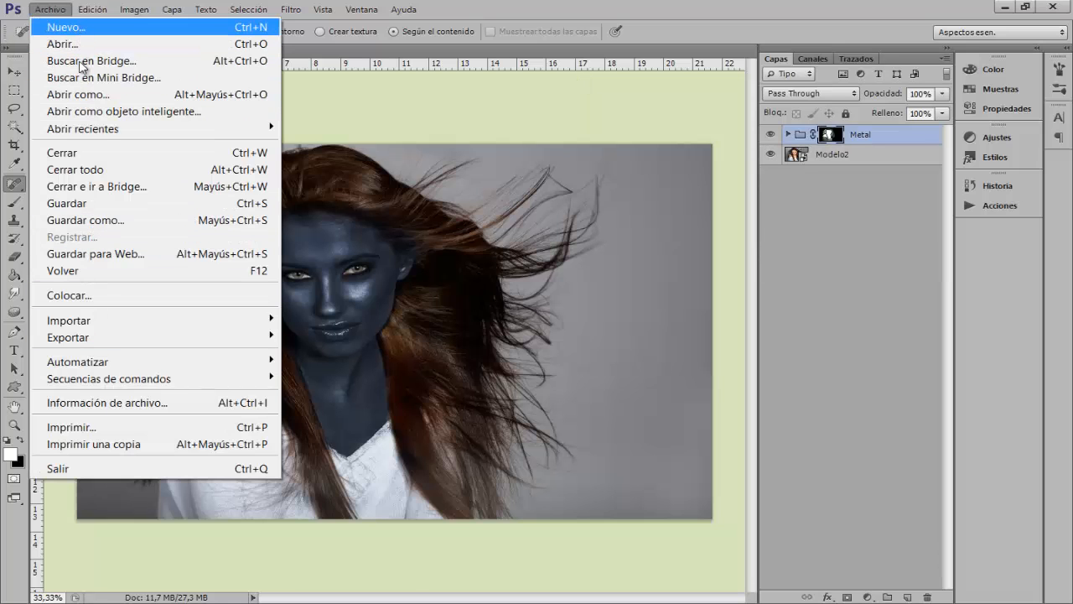
pyautogui.click(93, 299)
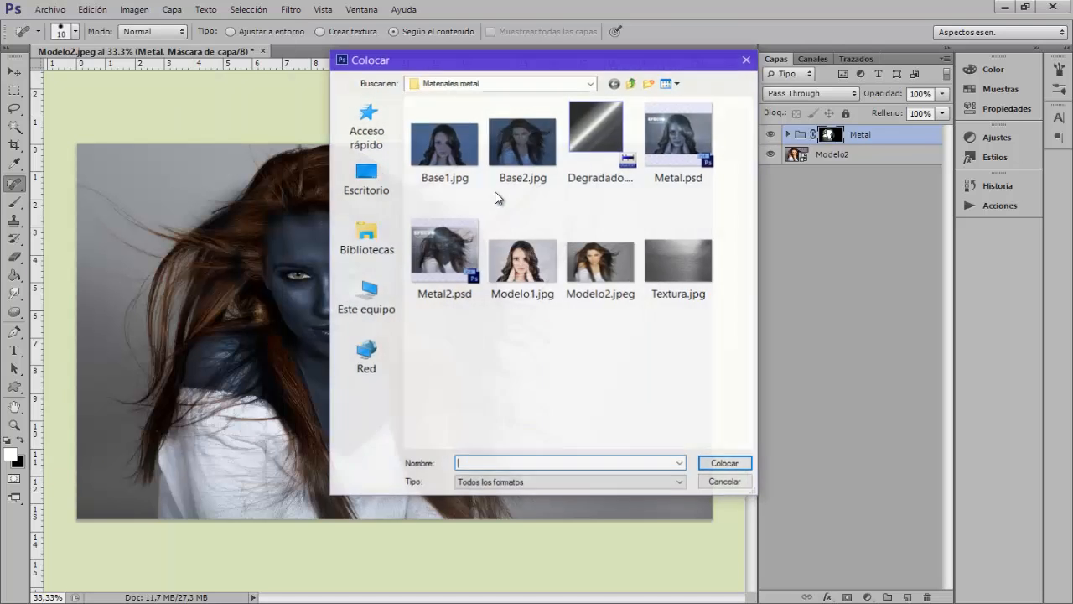
pyautogui.click(678, 255)
pyautogui.click(745, 465)
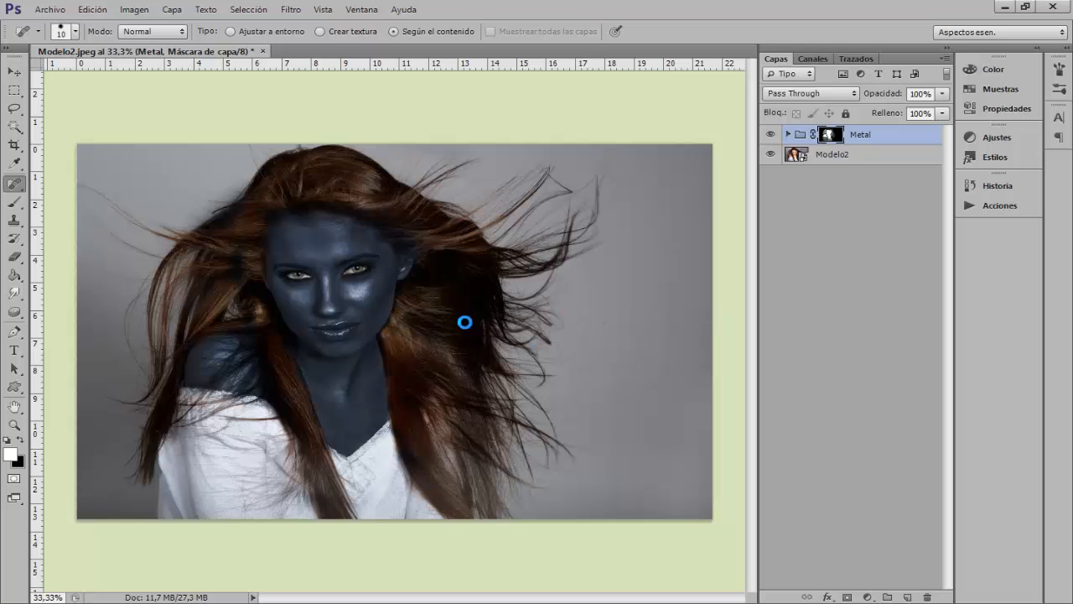
pyautogui.moveTo(711, 330); pyautogui.dragTo(712, 331)
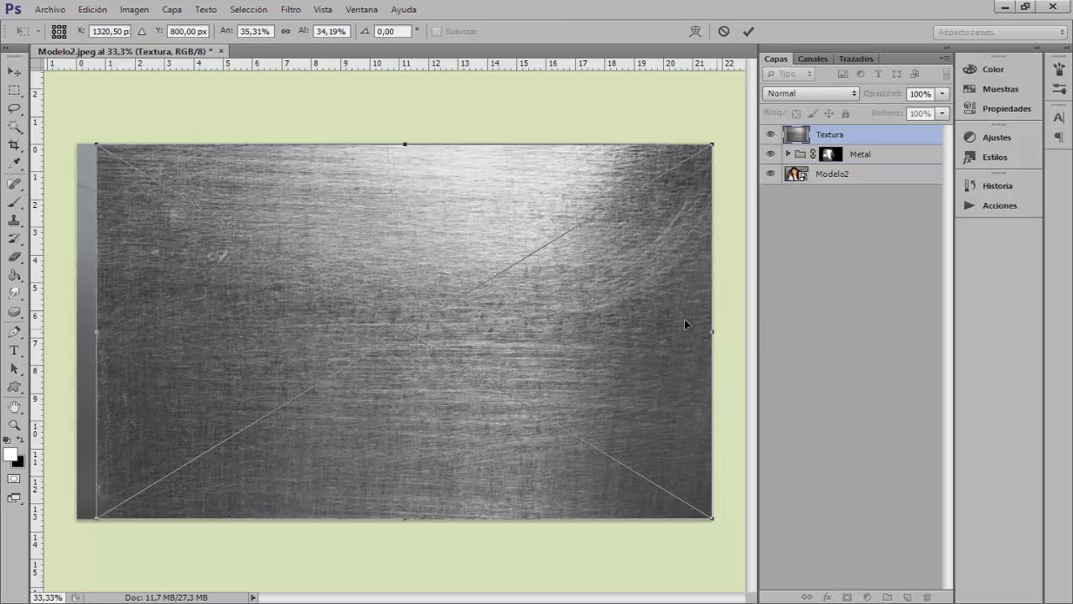
pyautogui.moveTo(102, 332); pyautogui.dragTo(76, 331)
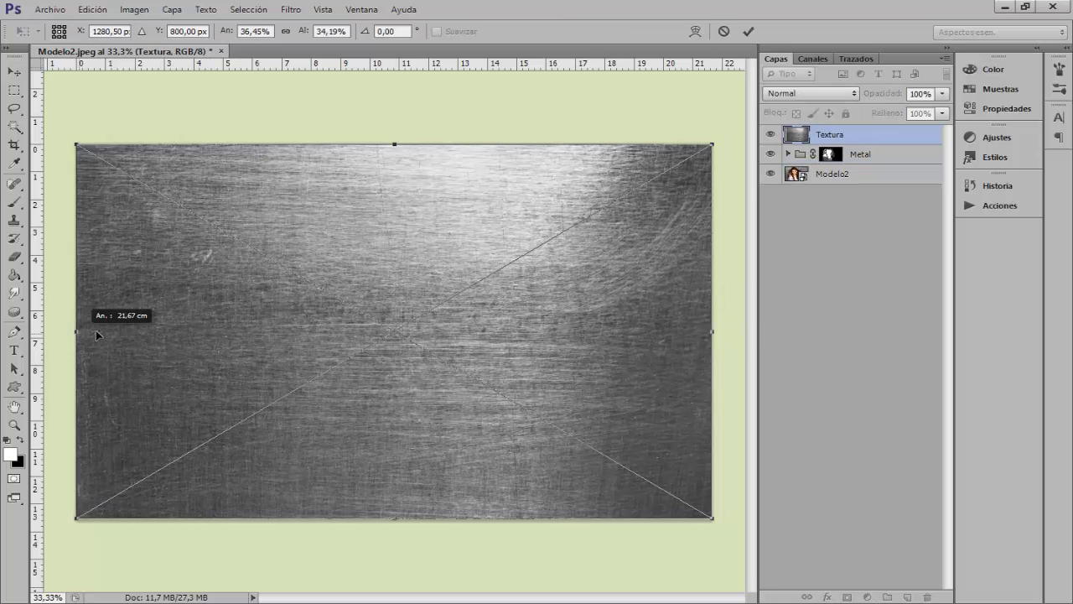
pyautogui.press('j')
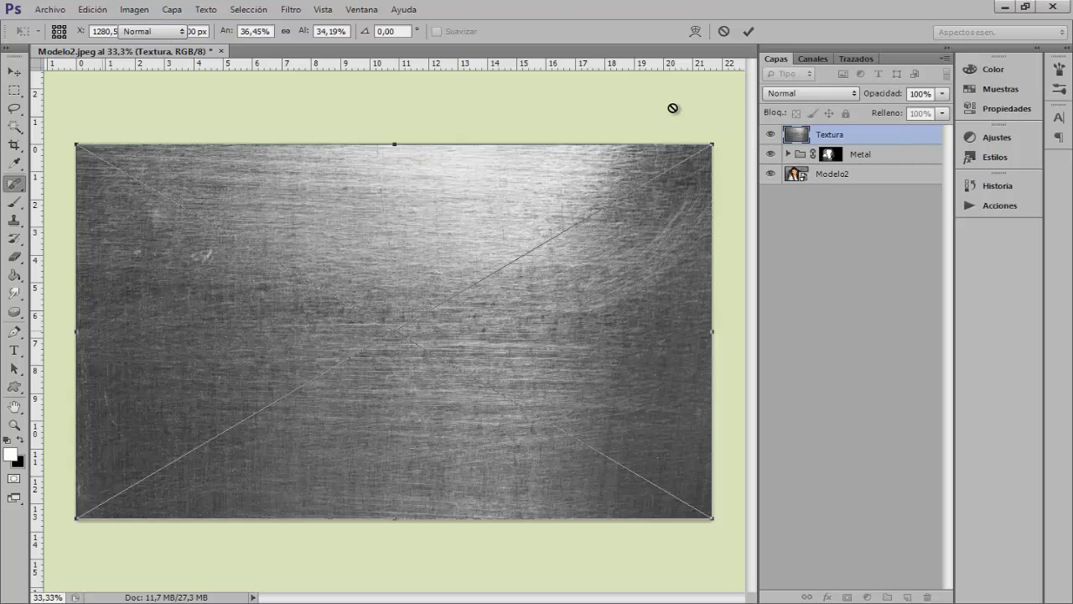
pyautogui.press('Return')
# Set the Textura layer's blend mode to Superponer and add a layer mask to it
pyautogui.click(797, 94)
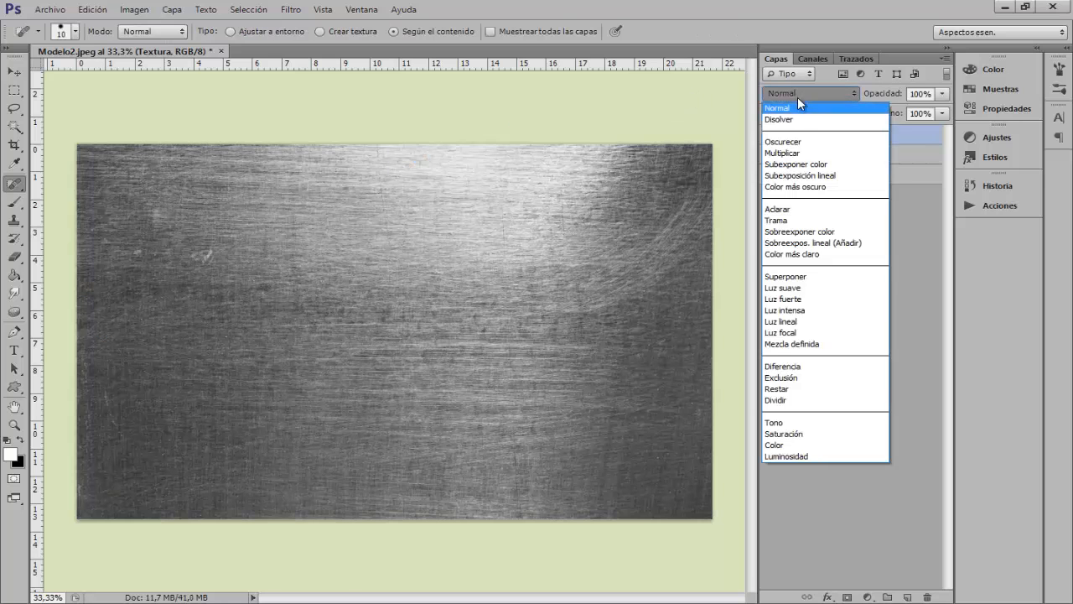
pyautogui.click(801, 276)
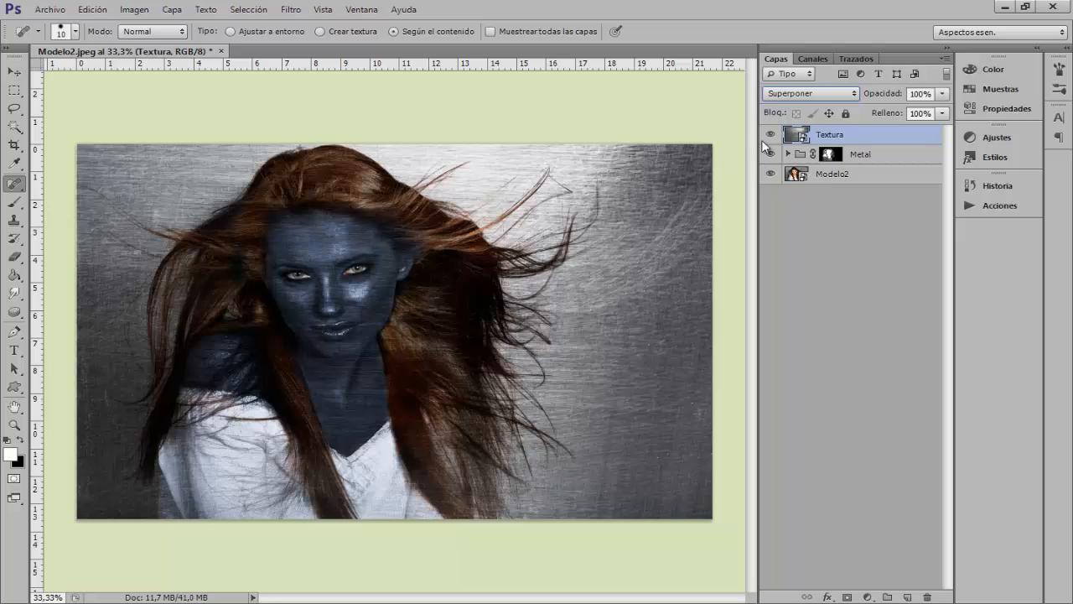
pyautogui.click(847, 597)
# Paint black at 100% opacity with a 302 px brush on the Textura mask over the model's face, neck, hair and shoulder
pyautogui.click(14, 203)
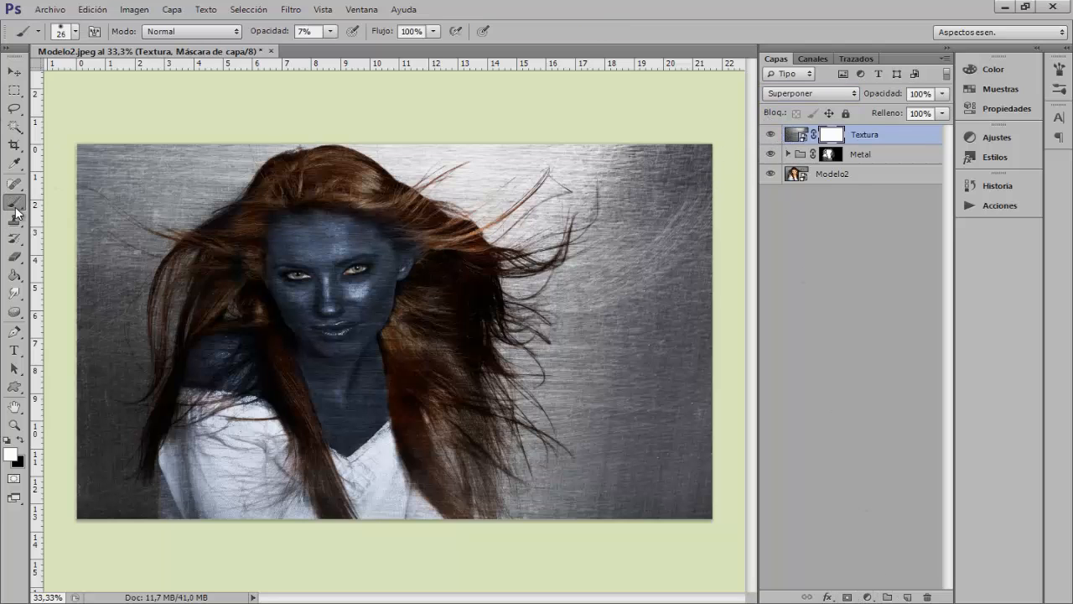
pyautogui.press('x')
pyautogui.moveTo(262, 32); pyautogui.dragTo(356, 32)
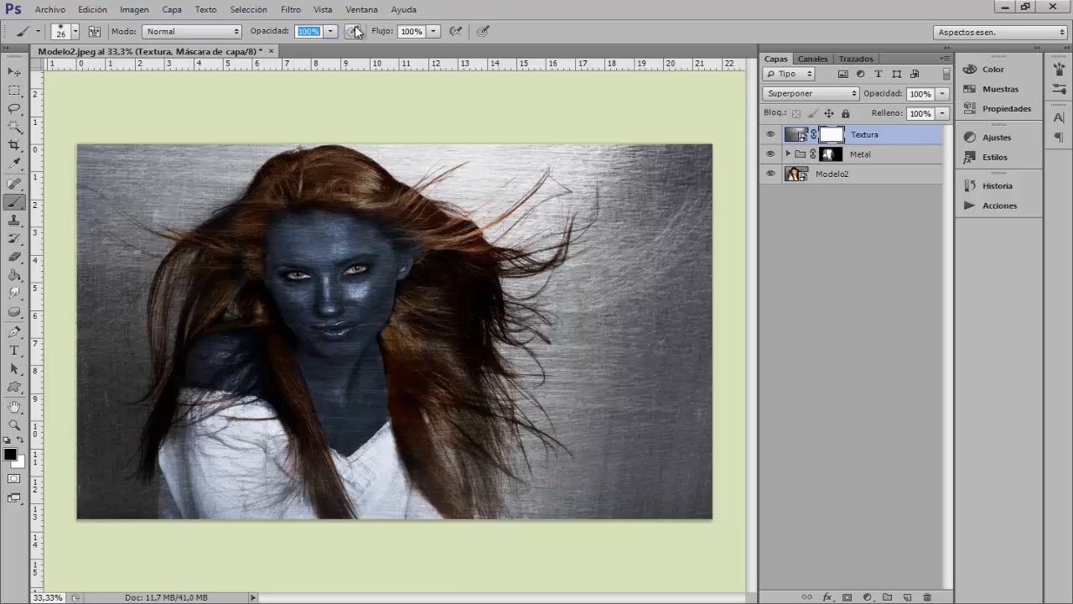
pyautogui.moveTo(282, 253); pyautogui.dragTo(316, 251)
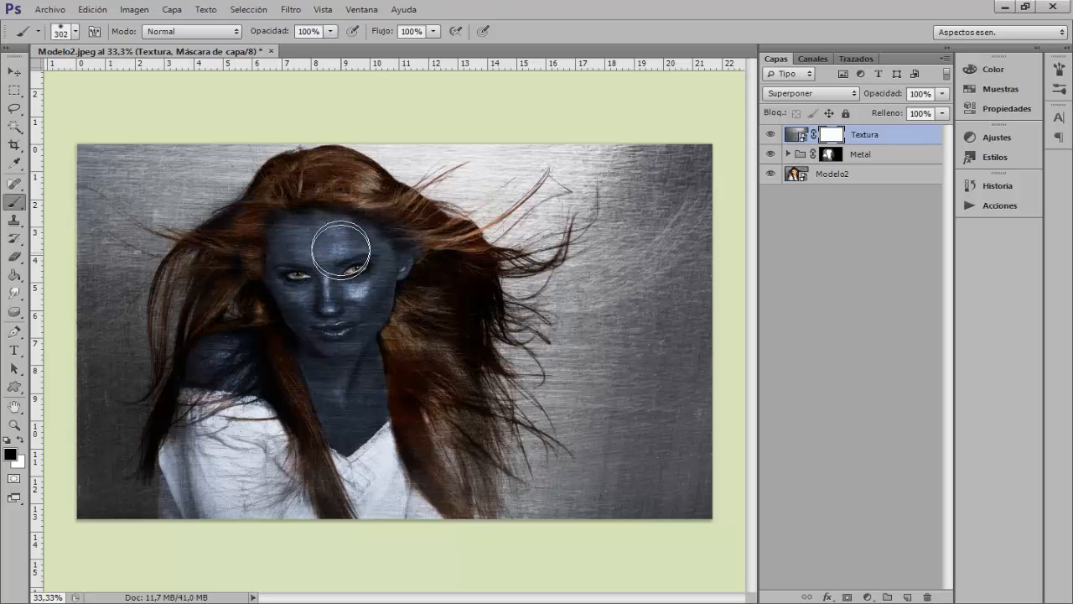
pyautogui.moveTo(303, 317)
pyautogui.mouseDown()
pyautogui.moveTo(390, 271)
pyautogui.moveTo(292, 357)
pyautogui.moveTo(216, 375)
pyautogui.moveTo(311, 376)
pyautogui.moveTo(336, 407)
pyautogui.moveTo(363, 407)
pyautogui.mouseUp()
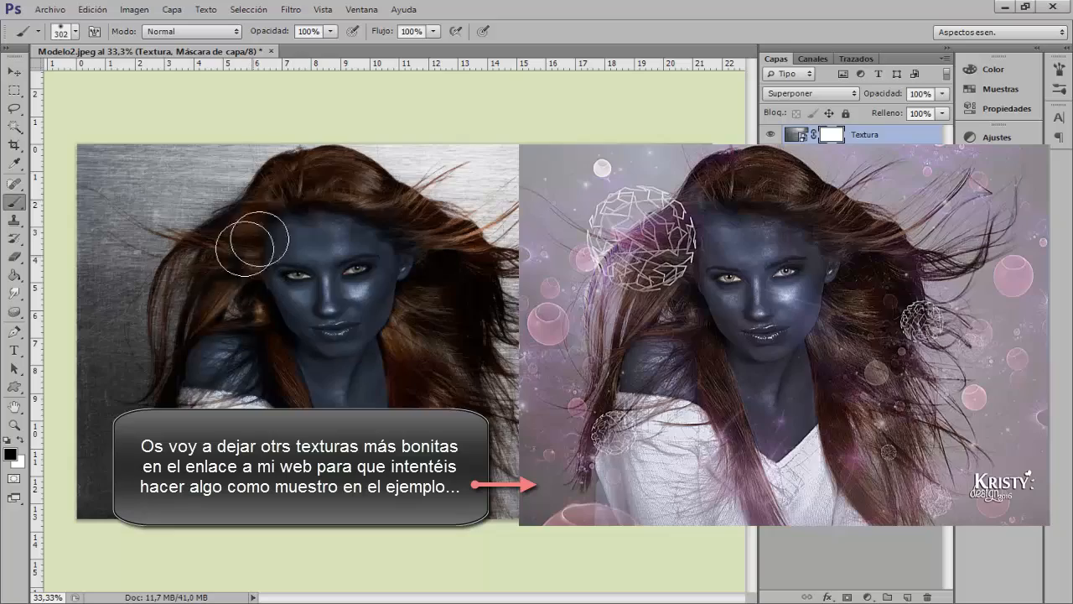
pyautogui.moveTo(228, 358); pyautogui.dragTo(259, 398)
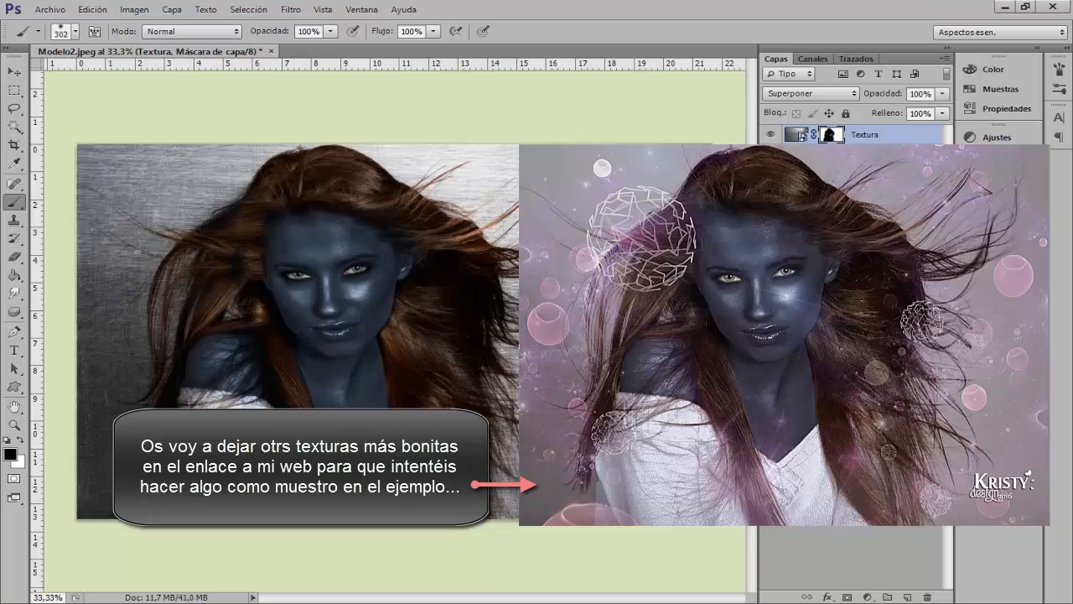